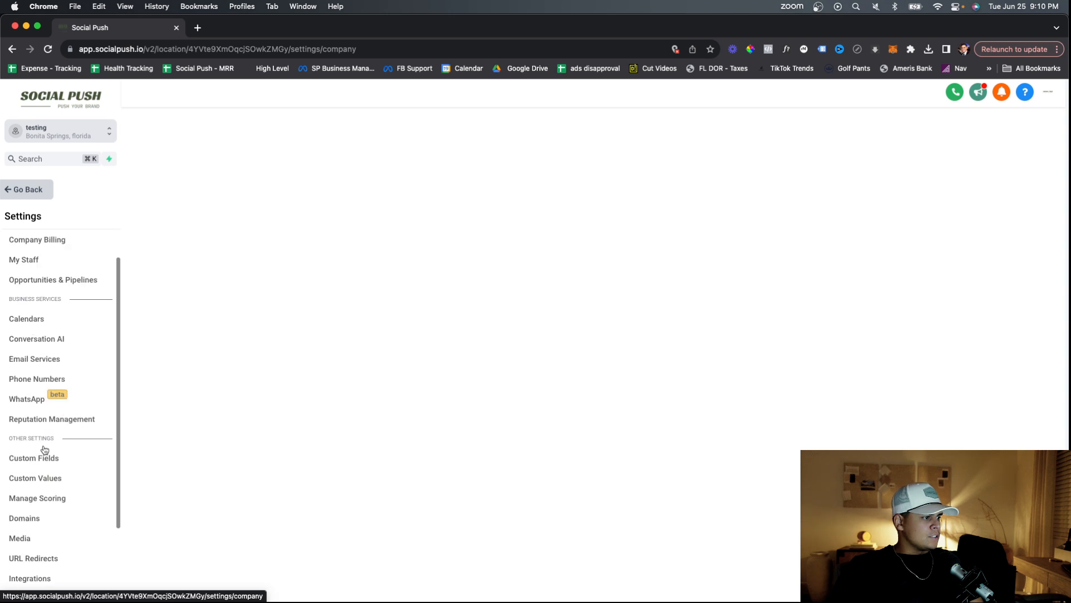
Open the Pipelines tab in Opportunities & Pipelines settings and start a new pipeline.
scroll(45, 449, up, 2)
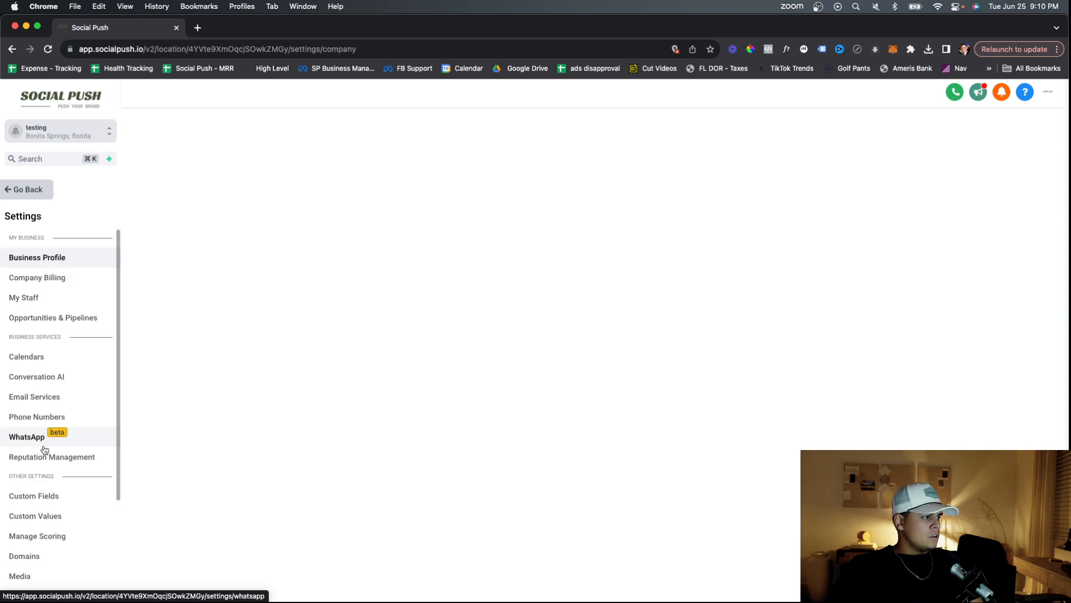
scroll(44, 449, down, 4)
scroll(45, 450, down, 3)
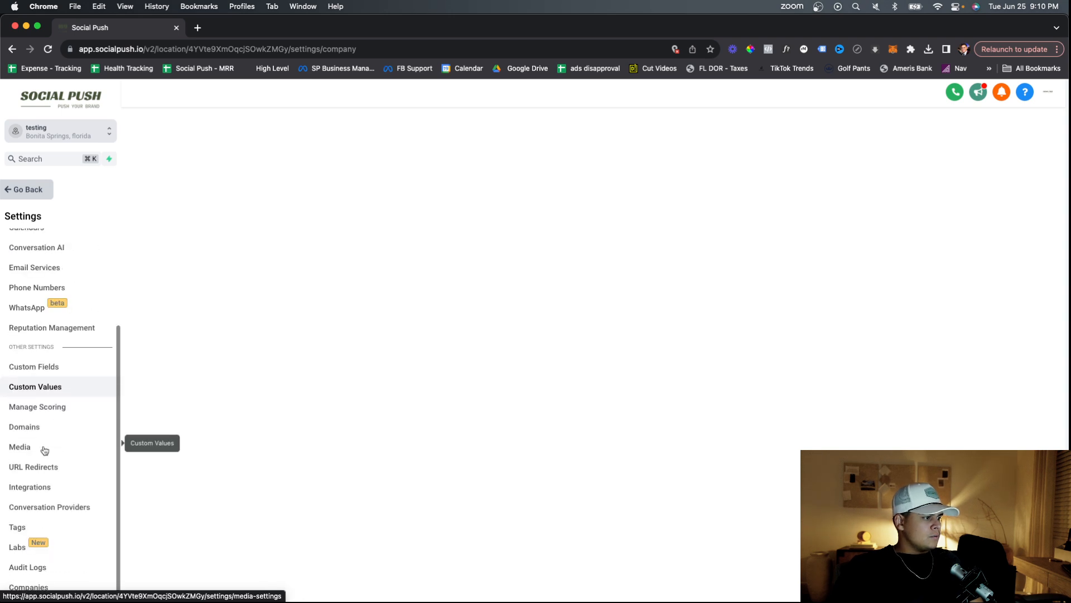
scroll(51, 462, up, 5)
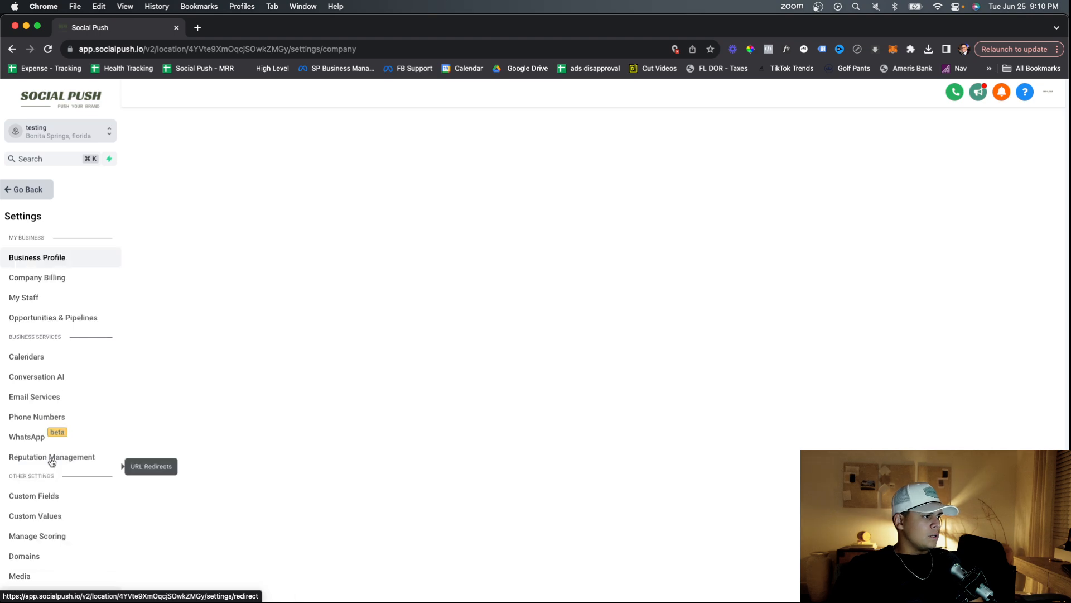
click(66, 319)
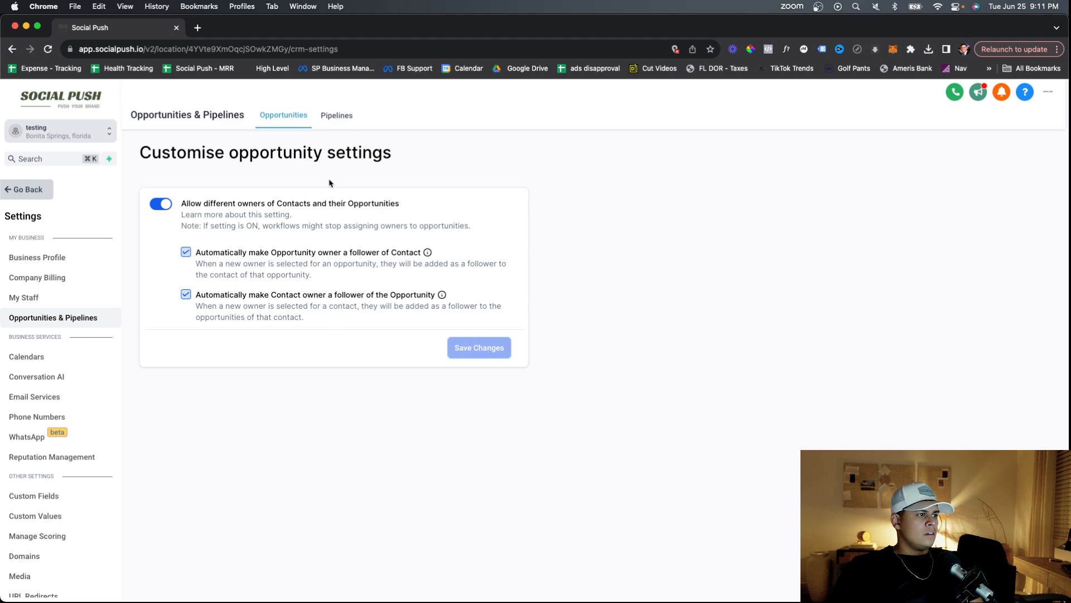
click(337, 116)
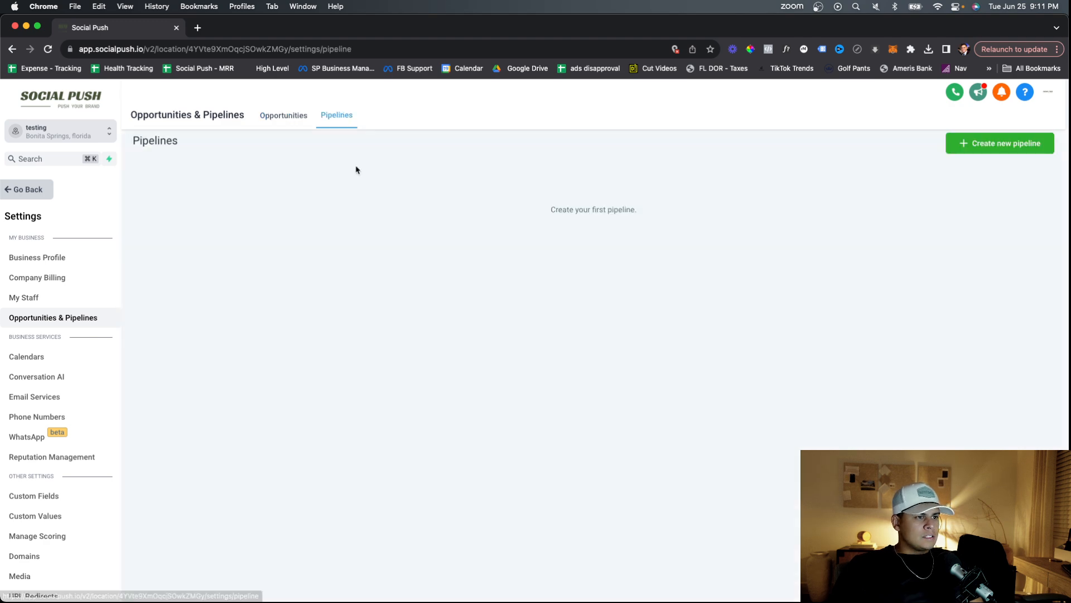
click(967, 144)
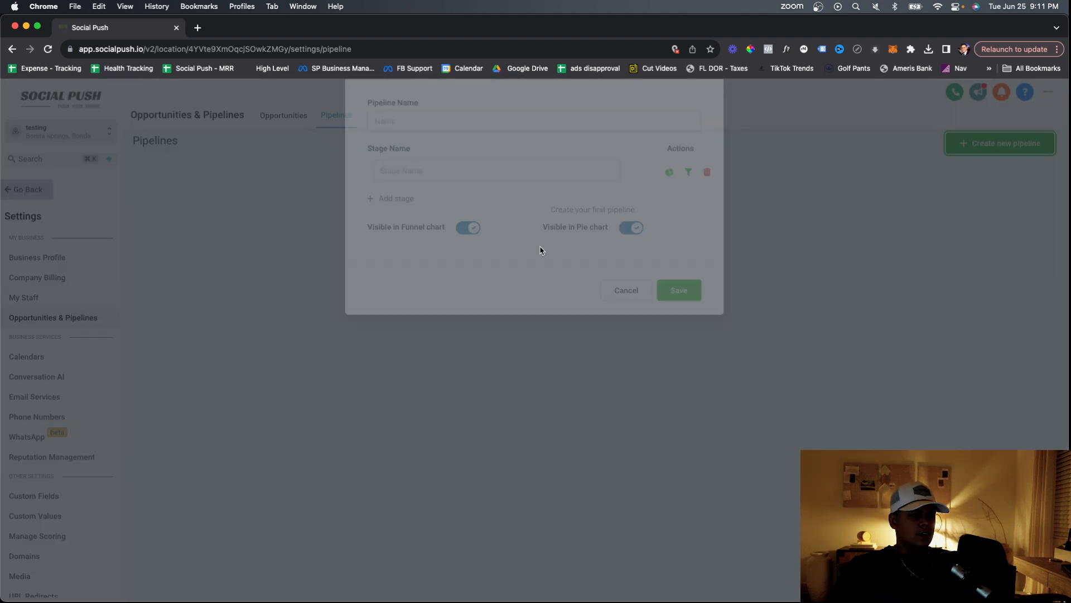
Name the new pipeline 'Sales Pipeline'.
click(424, 177)
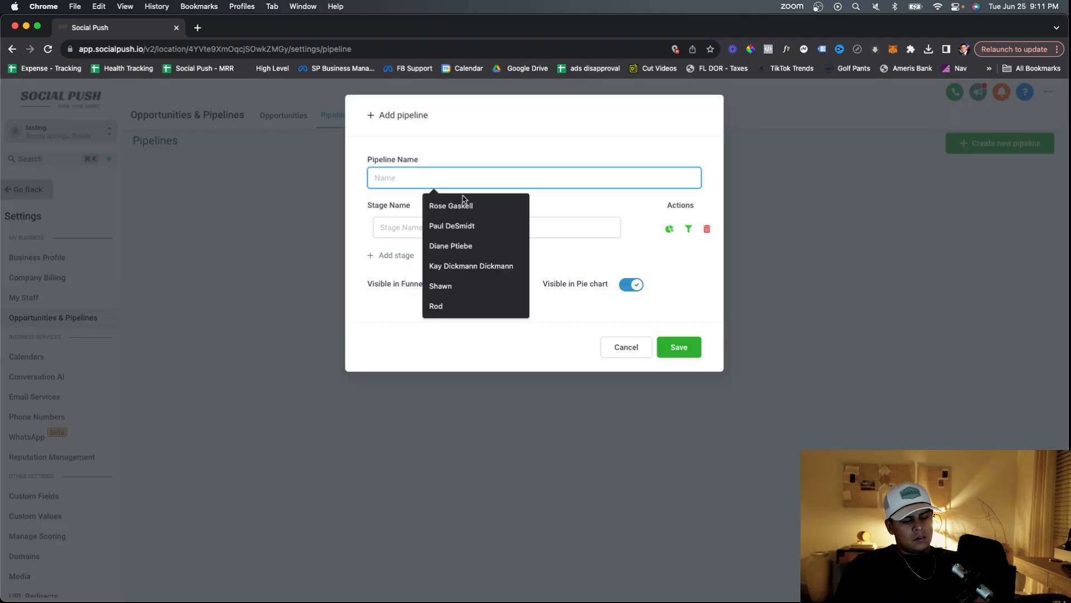
text(Sales Pipeline)
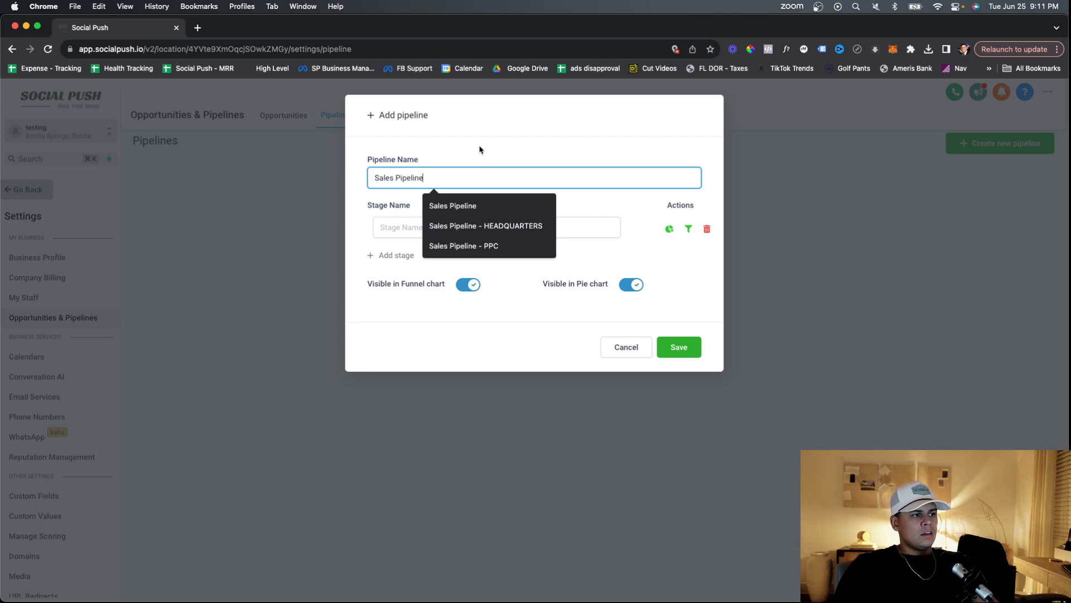
click(535, 233)
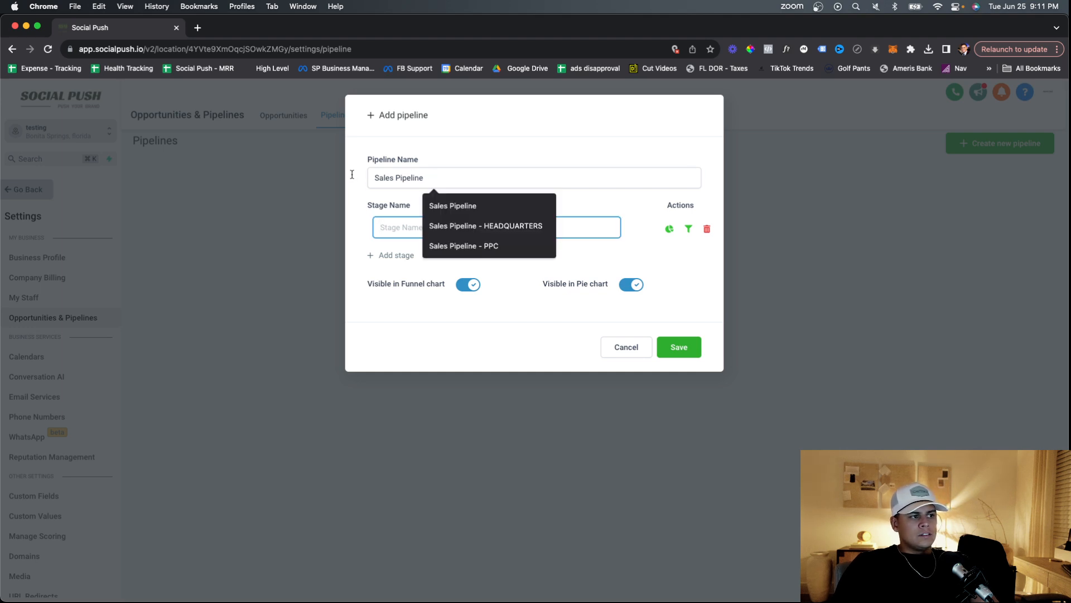
key(shift+Tab)
click(451, 157)
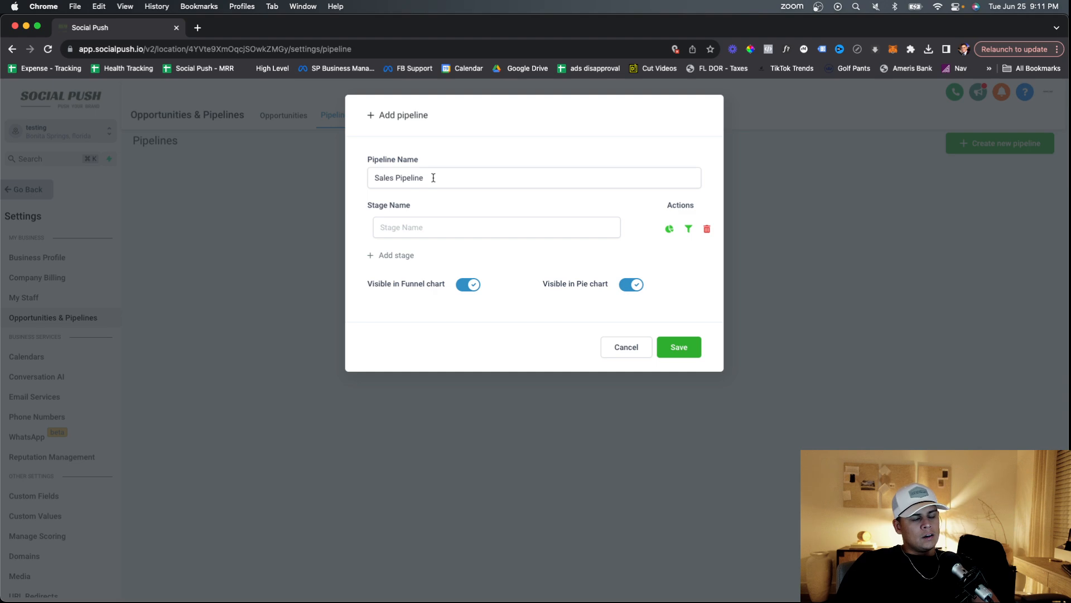
Name the first stage 'New Lead' and add a second stage row.
click(442, 229)
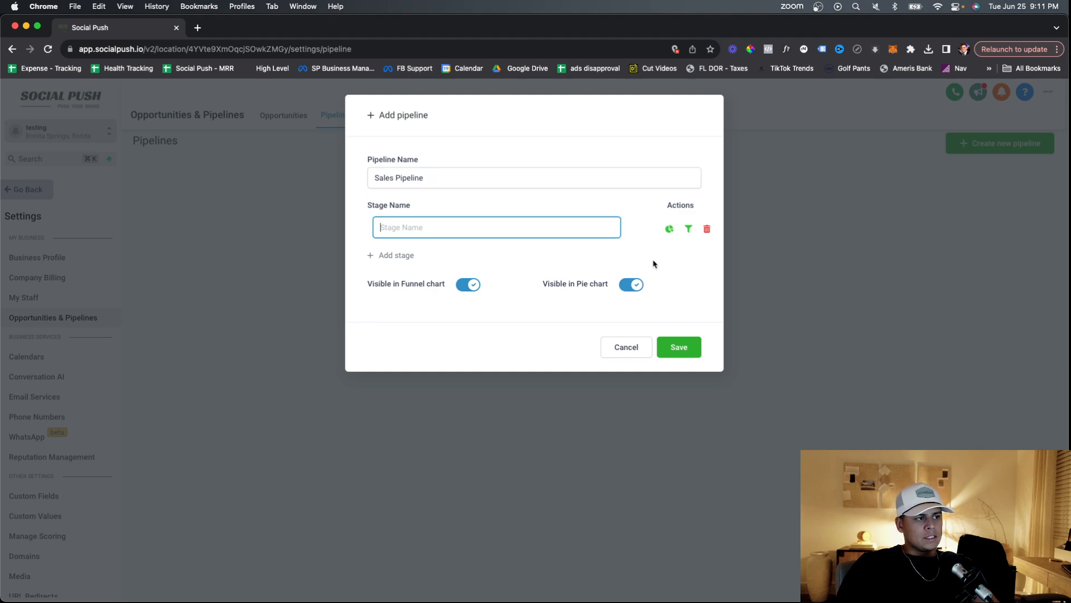
text(New)
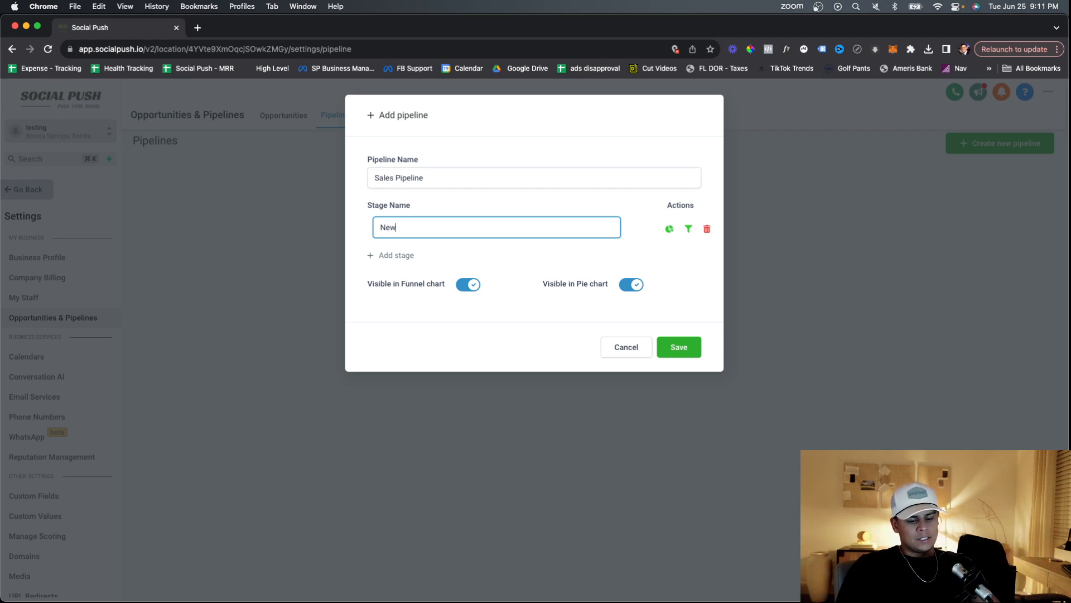
text(Lead)
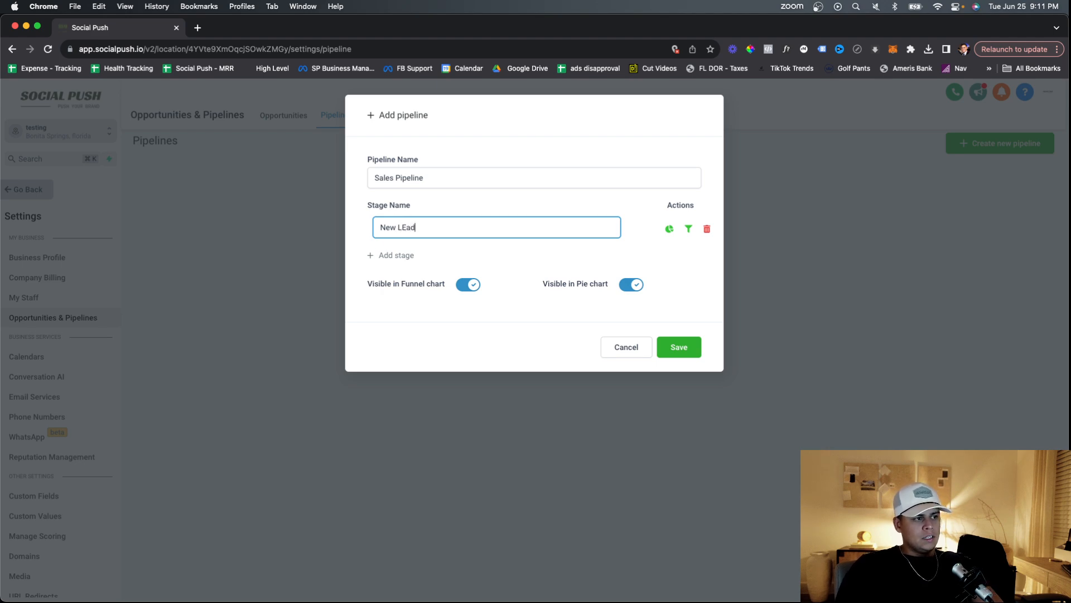
key(BackSpace)
key(BackSpace)
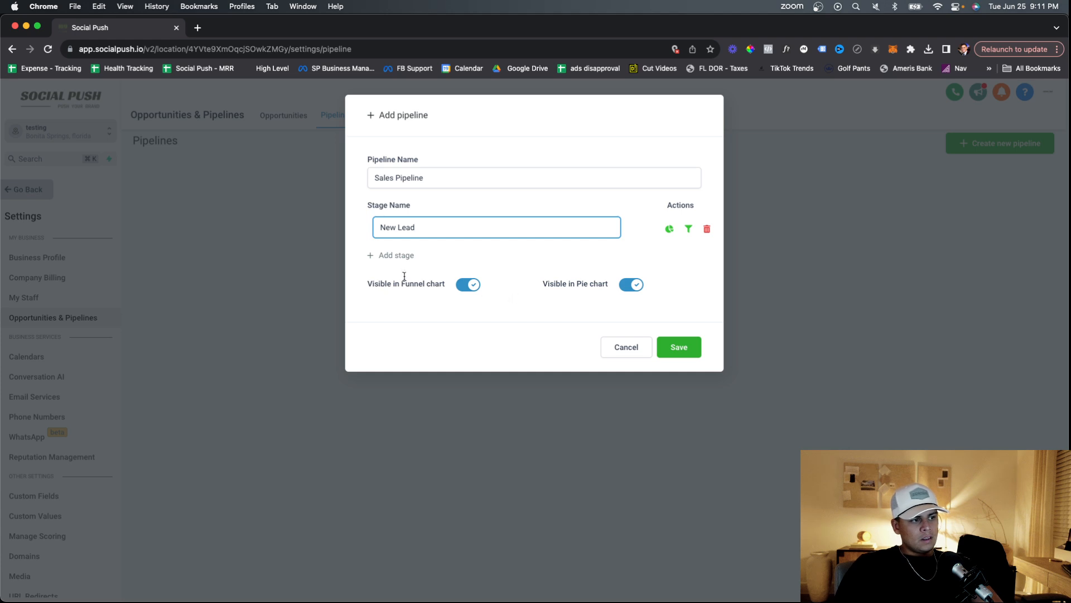
click(407, 256)
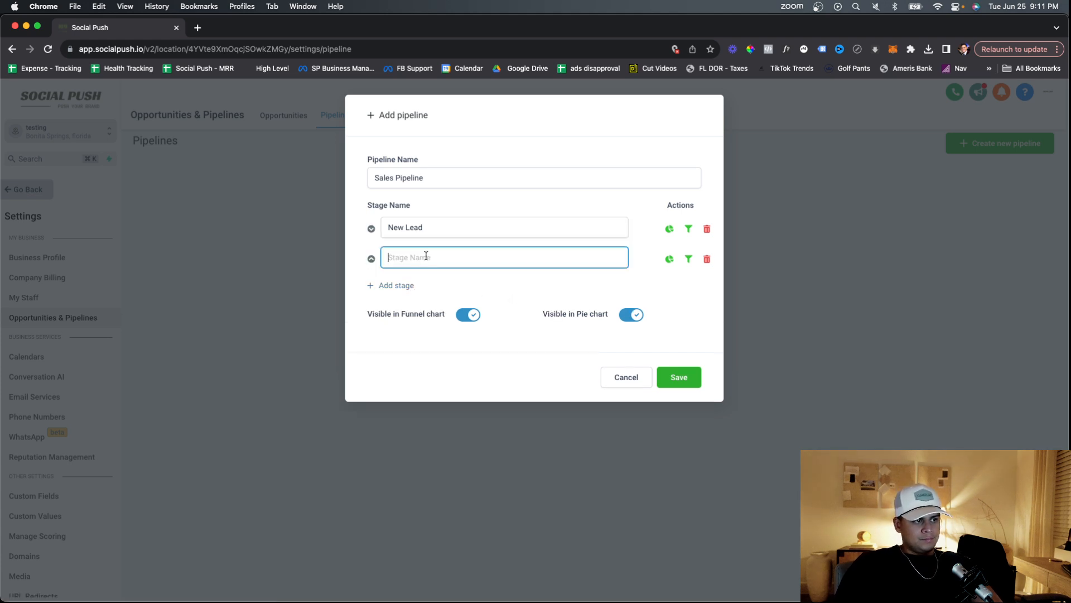
Name the second stage 'Attempted To Contact (No Answer)' and add a third stage row.
text(Attempte)
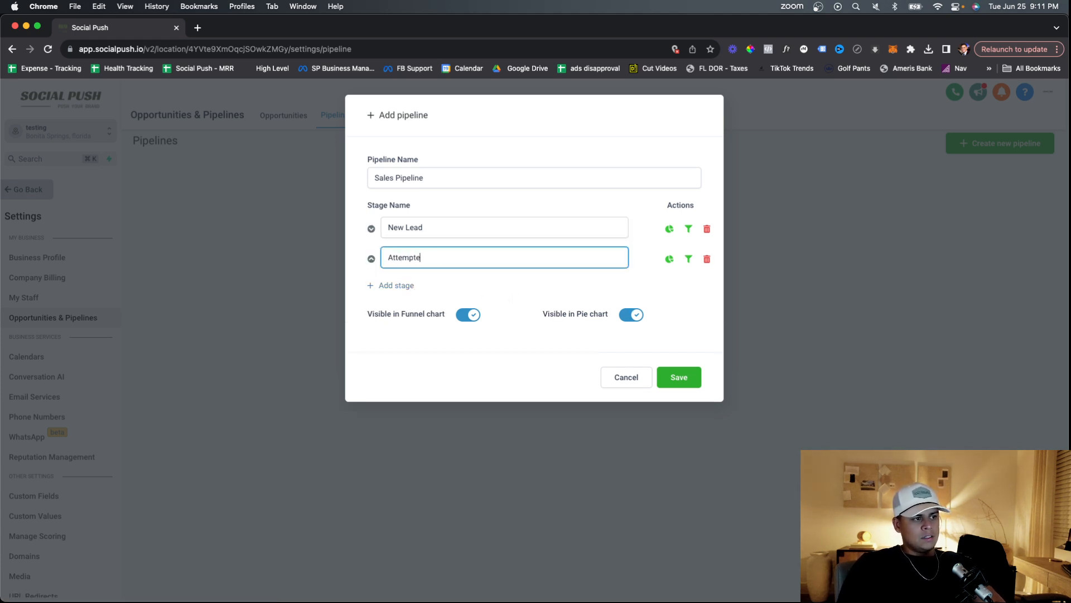
text(d to)
key(BackSpace)
key(BackSpace)
text(To)
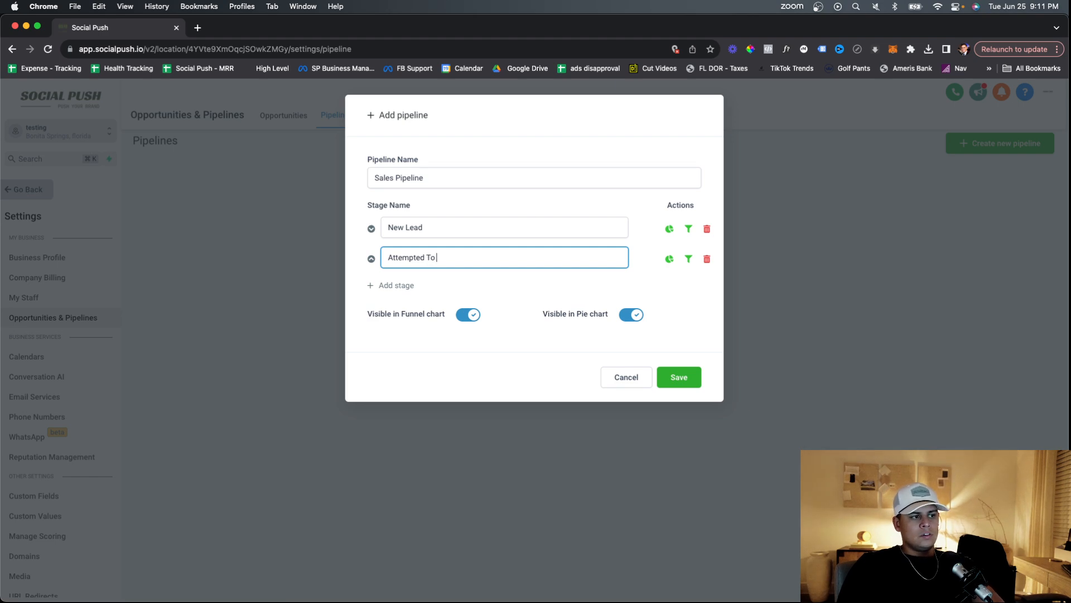
text( Contacty)
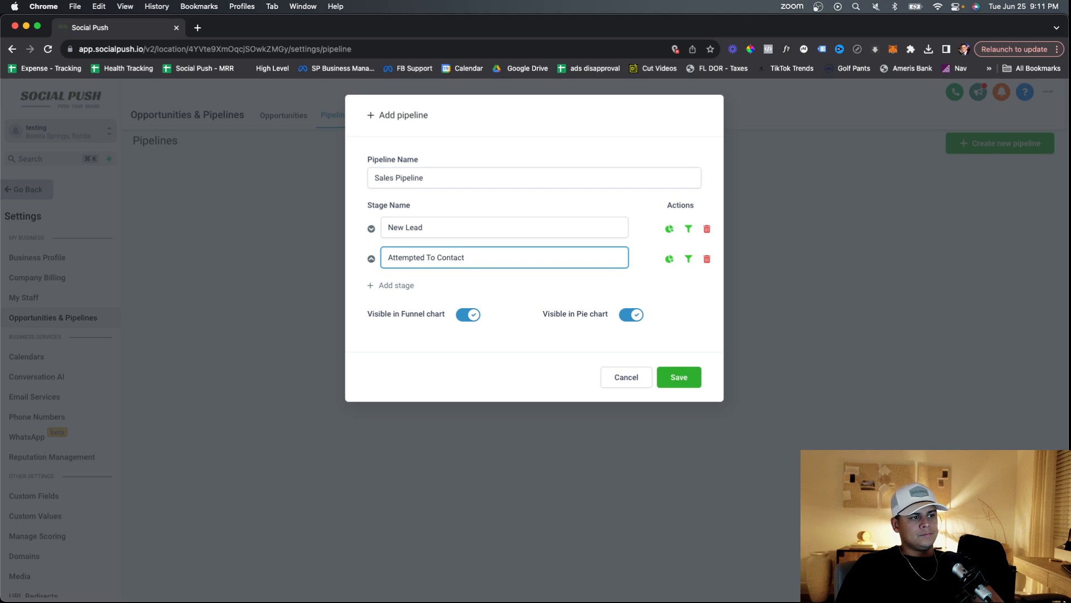
click(385, 286)
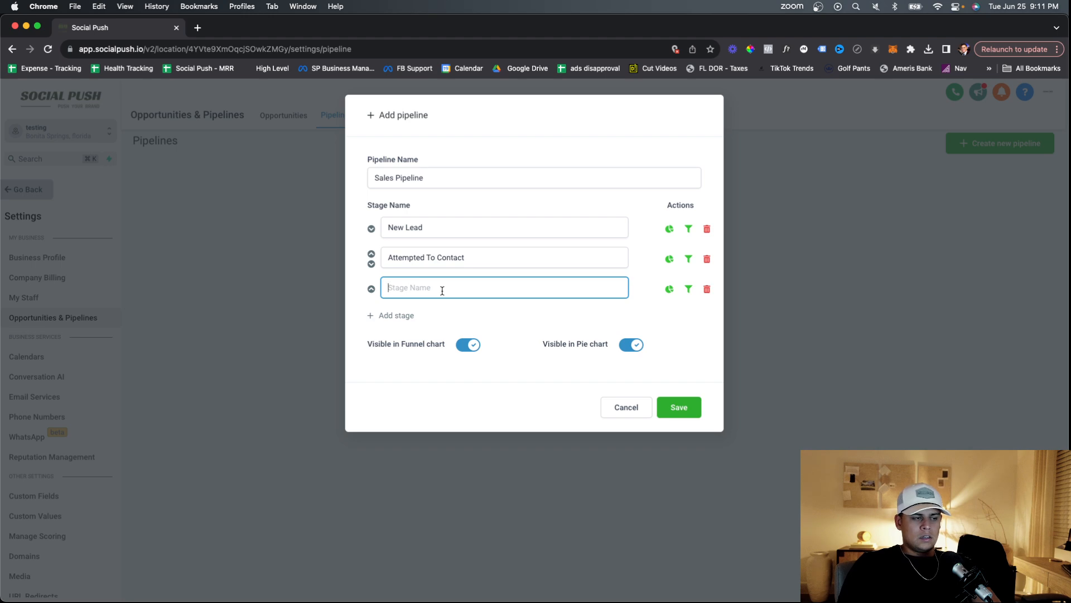
click(487, 252)
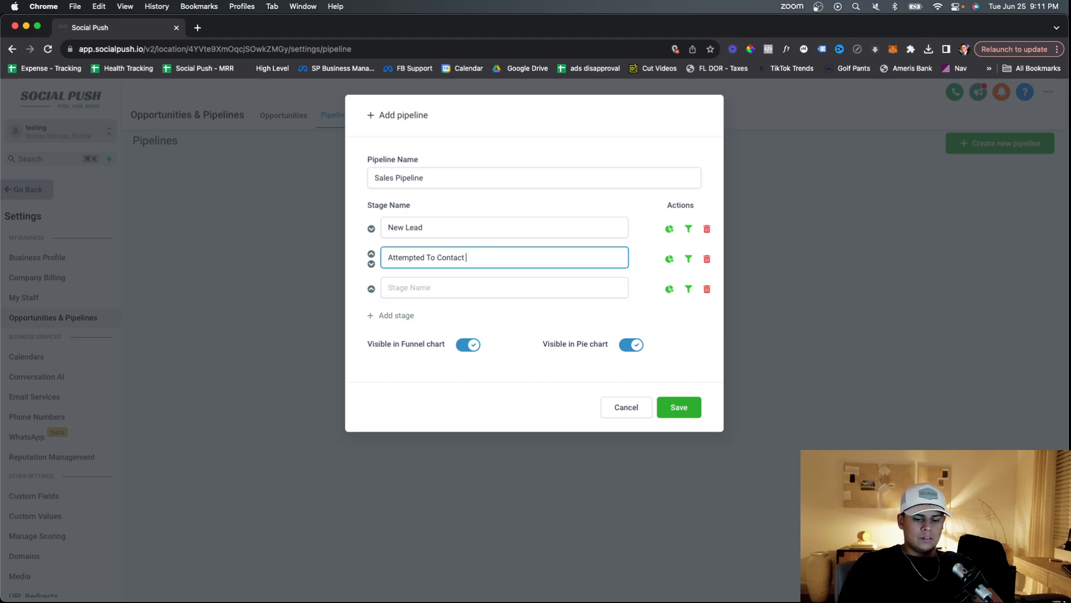
text(())
key(Left)
text(No )
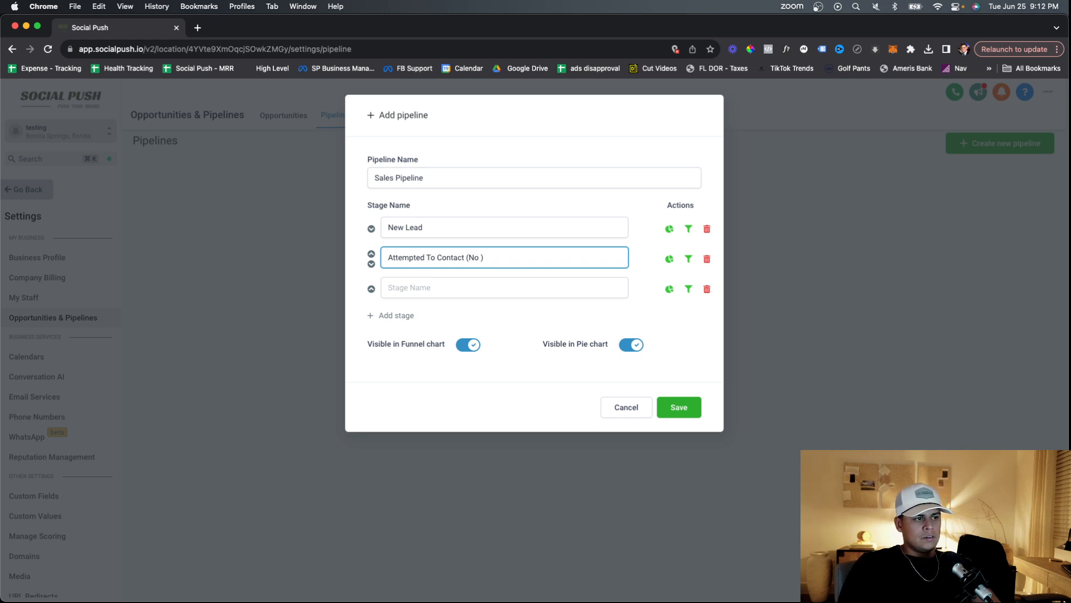
text(Answer)
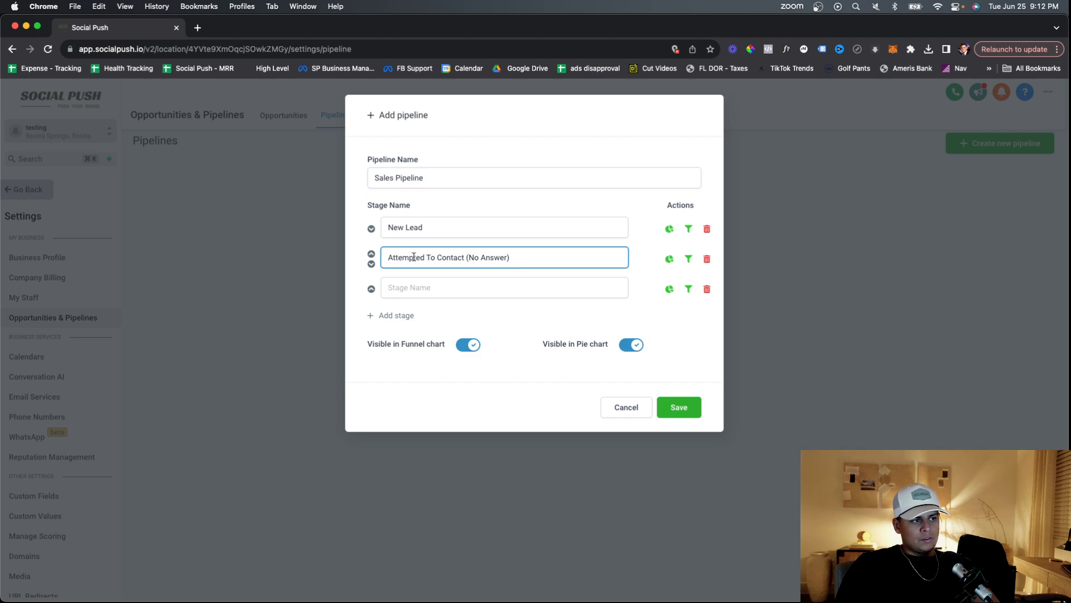
Name the third stage 'Connected (Following-up)' and add a fourth stage row.
click(455, 286)
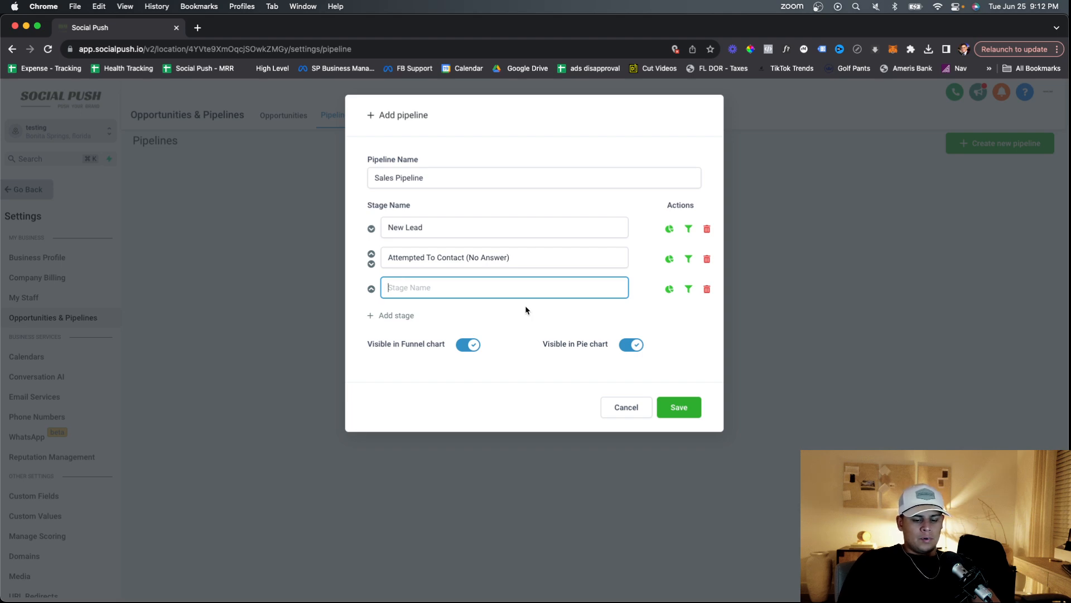
text(Made)
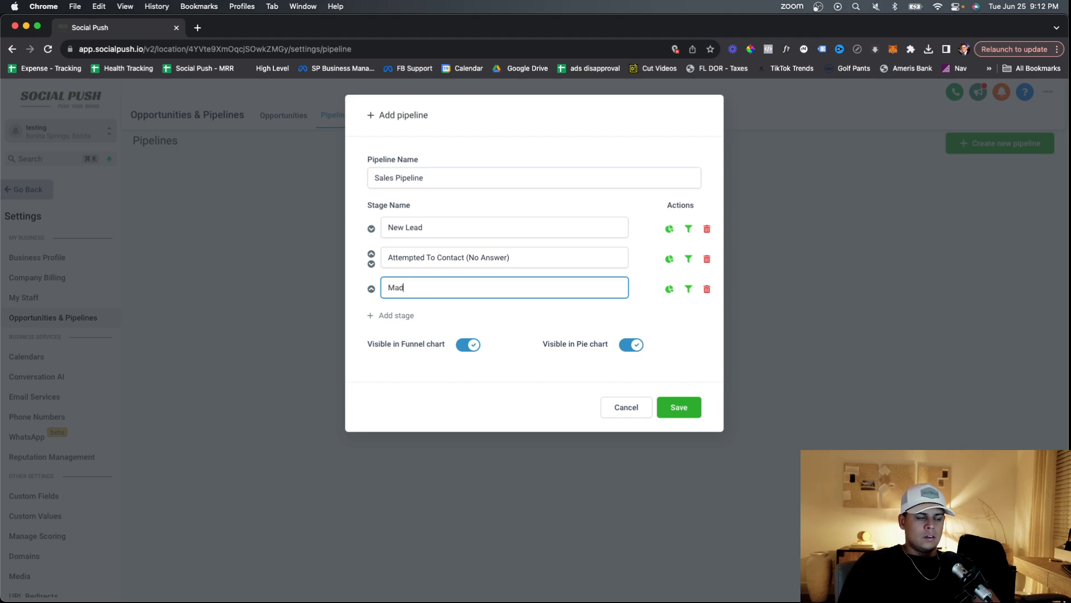
key(BackSpace)
text(Conne)
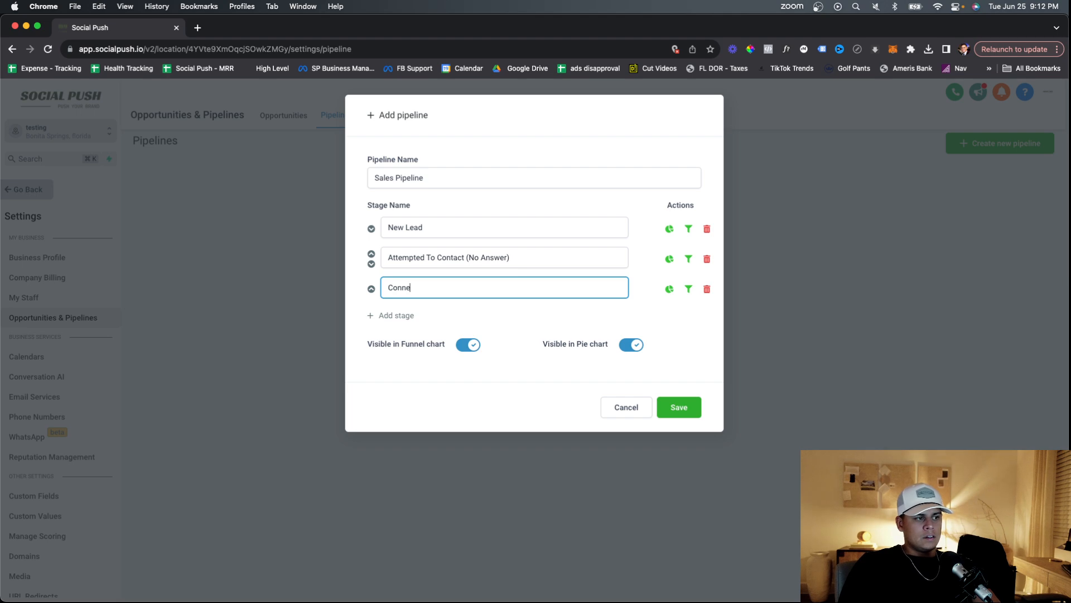
text(cted ()
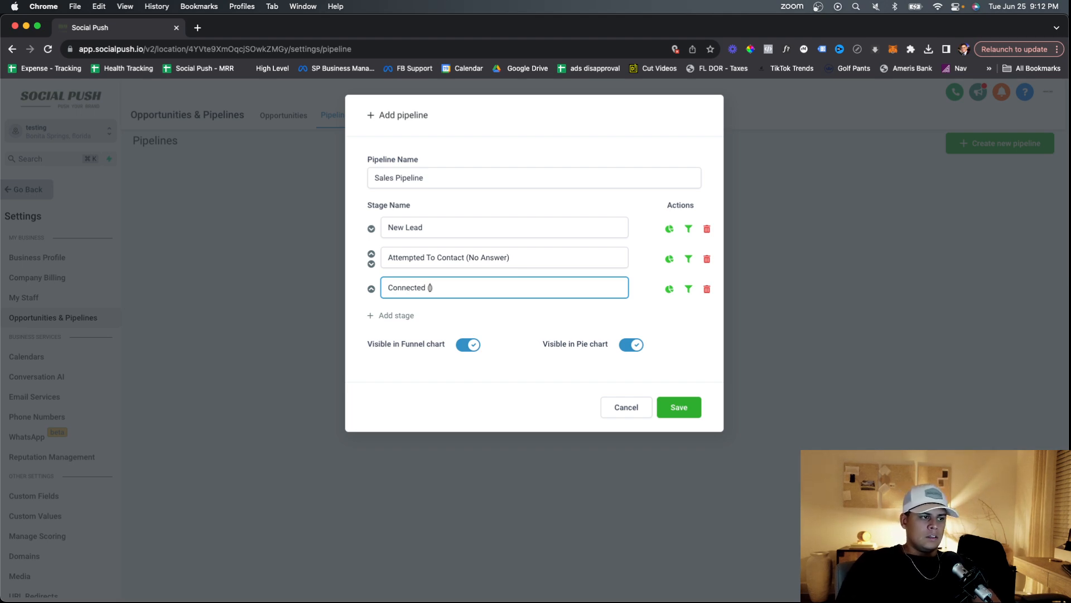
text(Followin0)
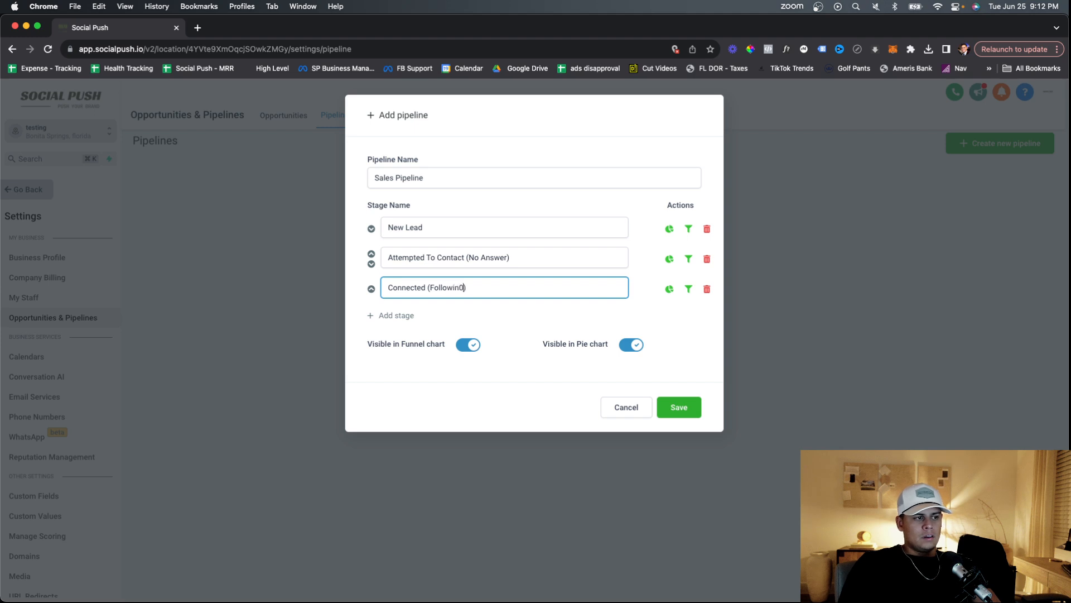
text(-up)
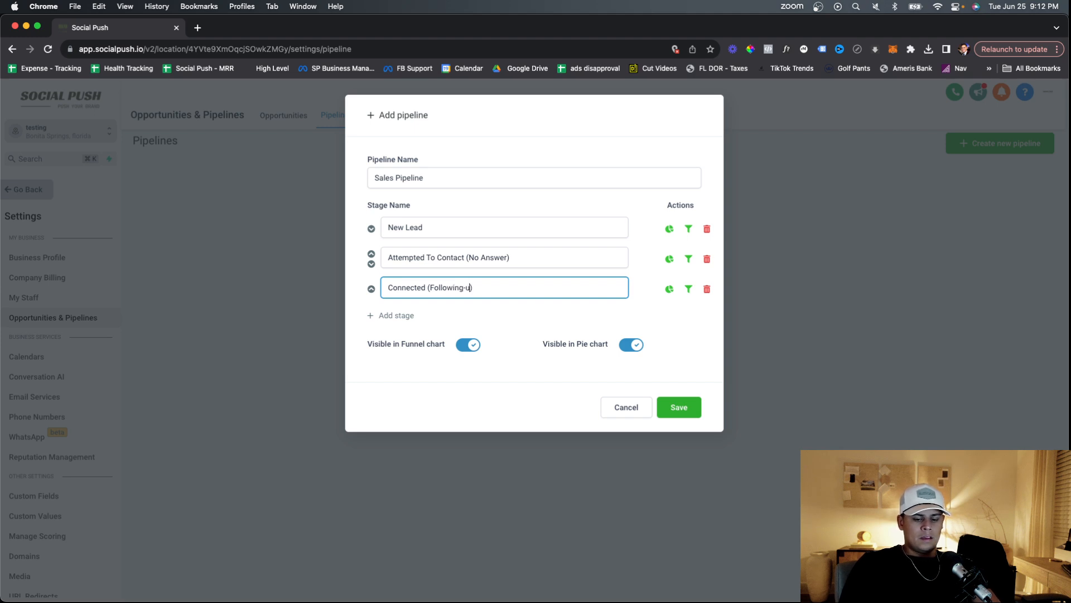
click(411, 314)
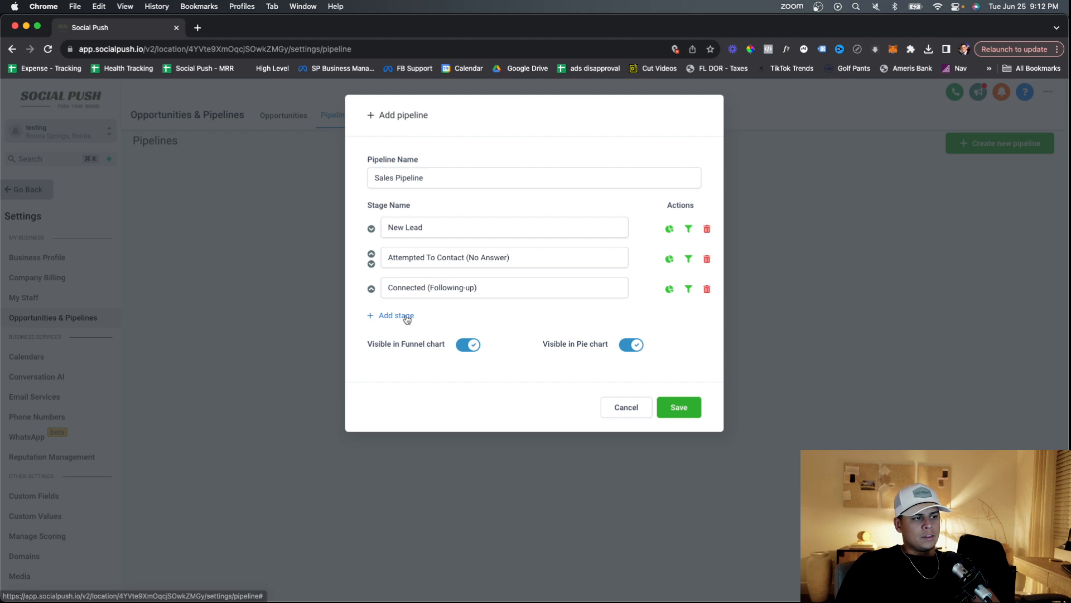
Add the stages Booked Appointment, Pitched and Contract Out.
click(444, 316)
text(Bo)
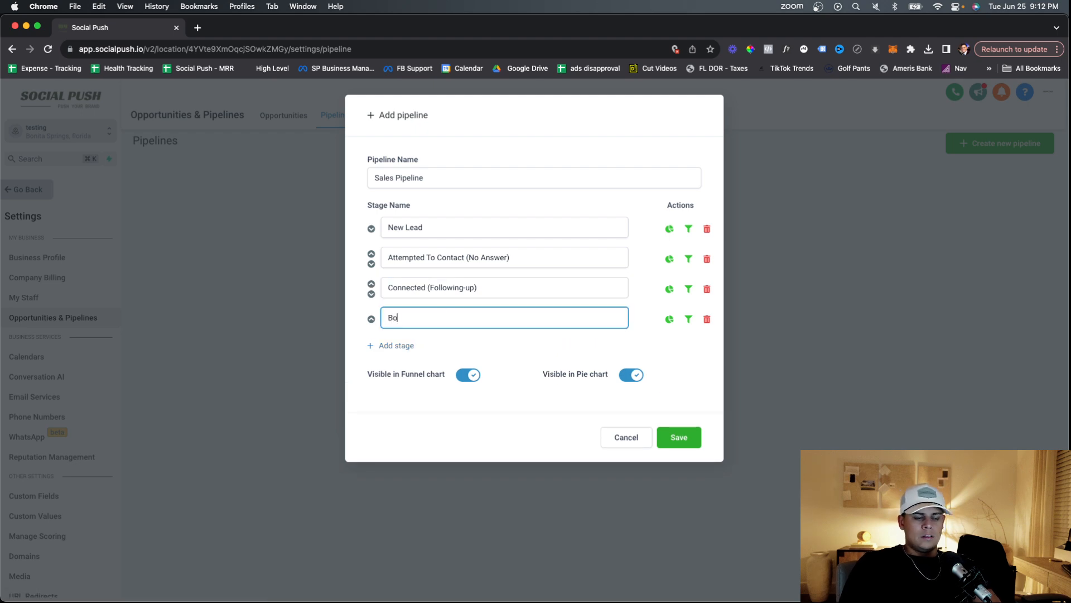
text(oked )
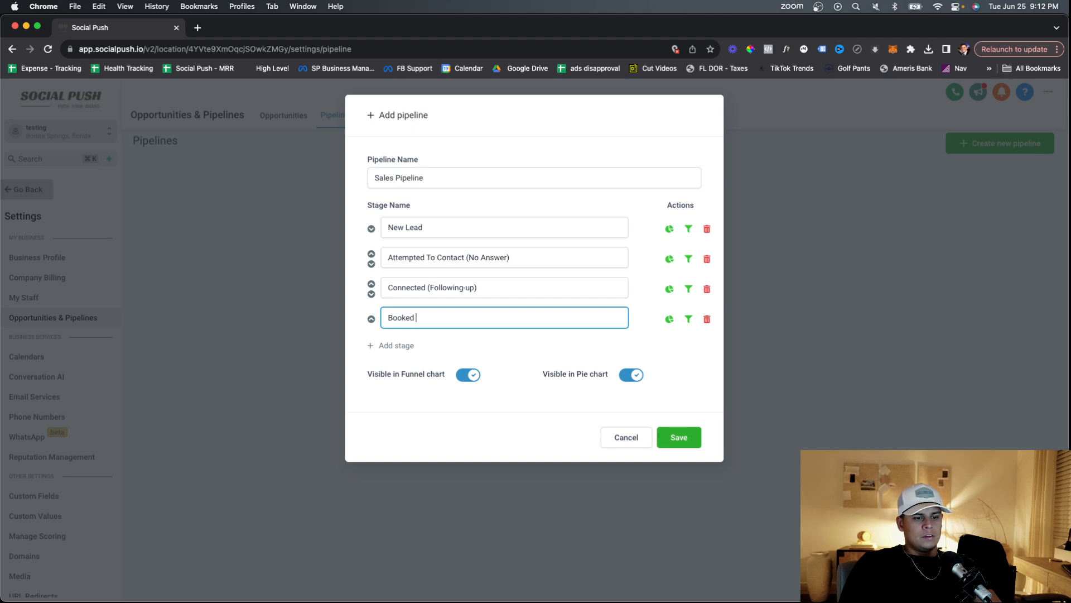
text(Appointm)
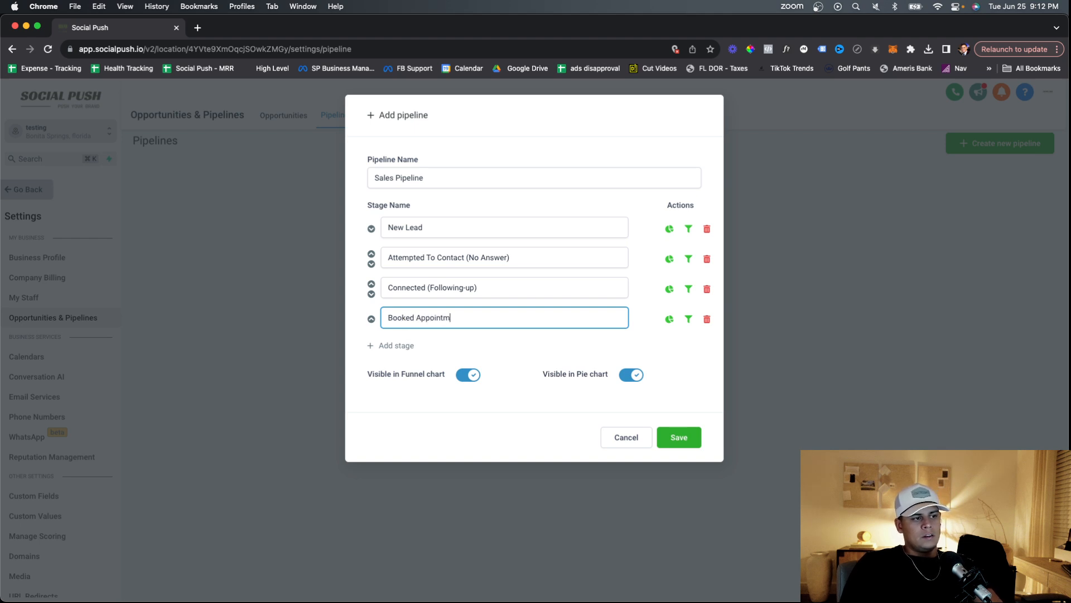
text(ent)
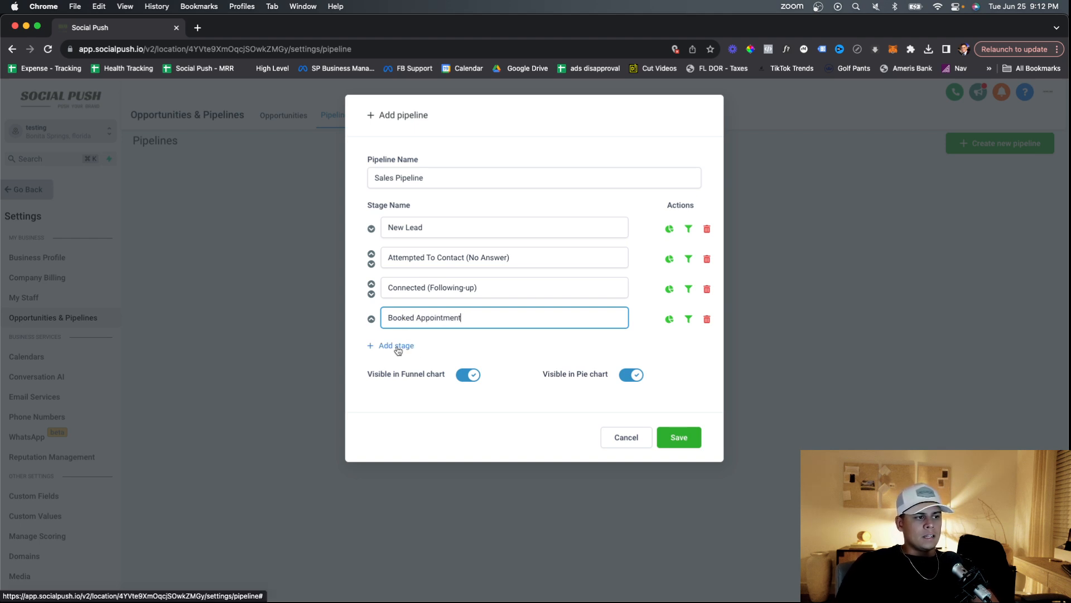
click(397, 346)
click(452, 346)
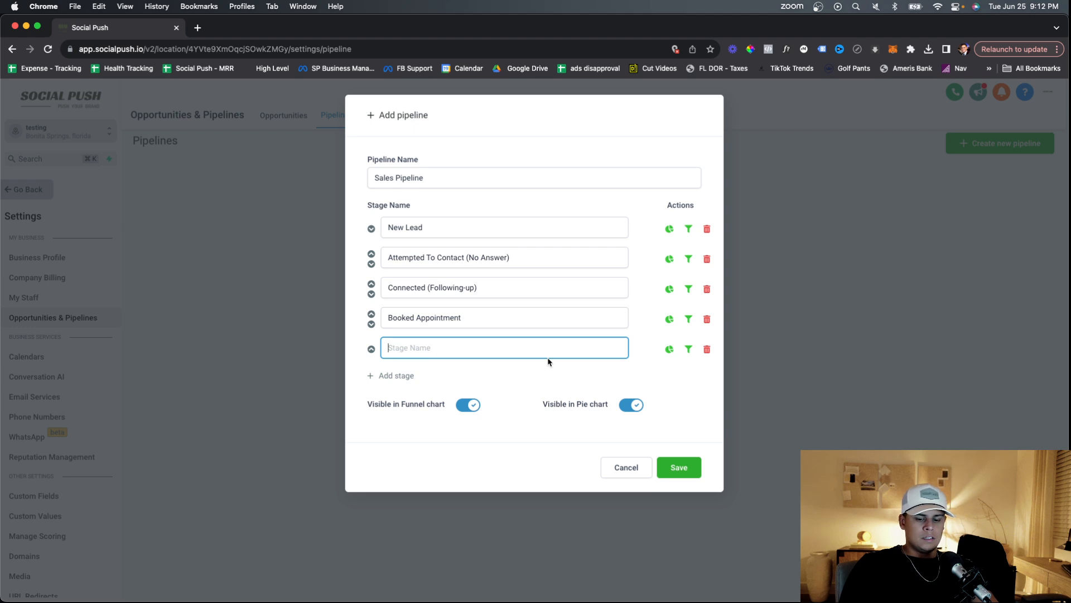
text(Pitched)
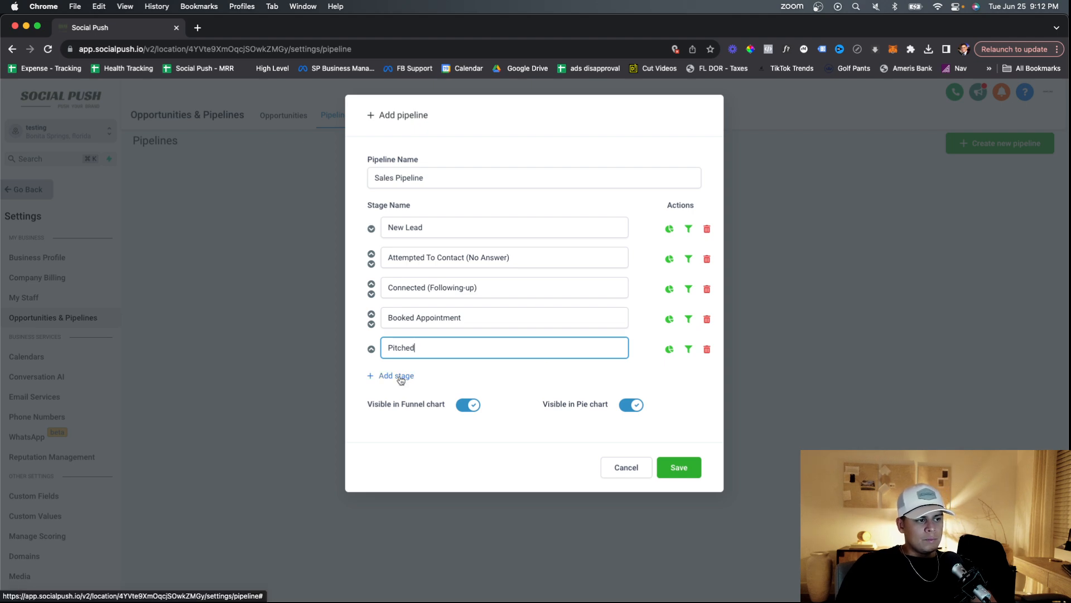
click(400, 378)
click(431, 374)
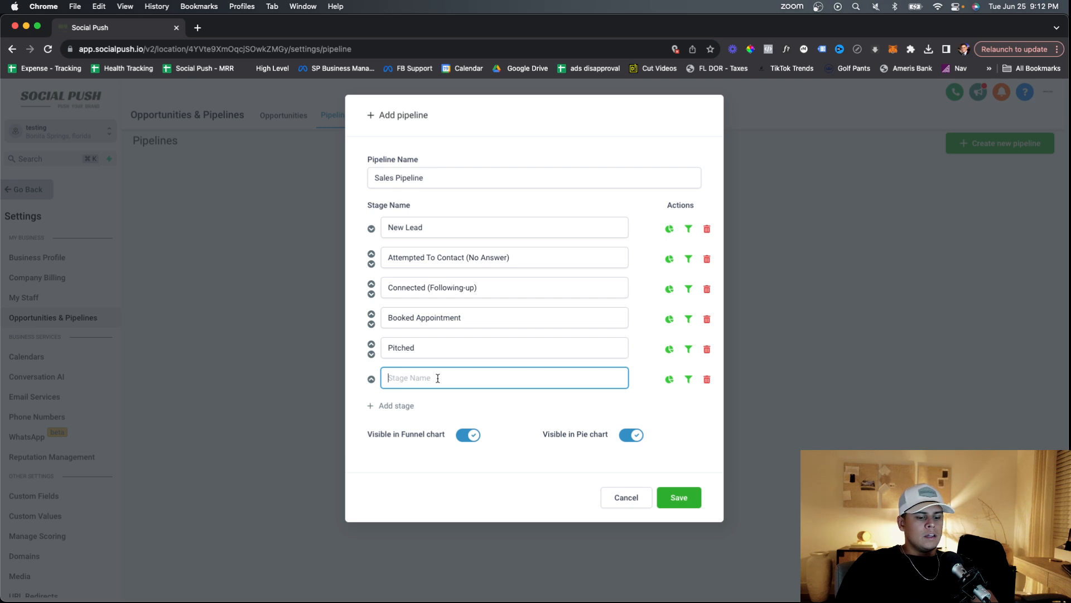
text(Contract Out)
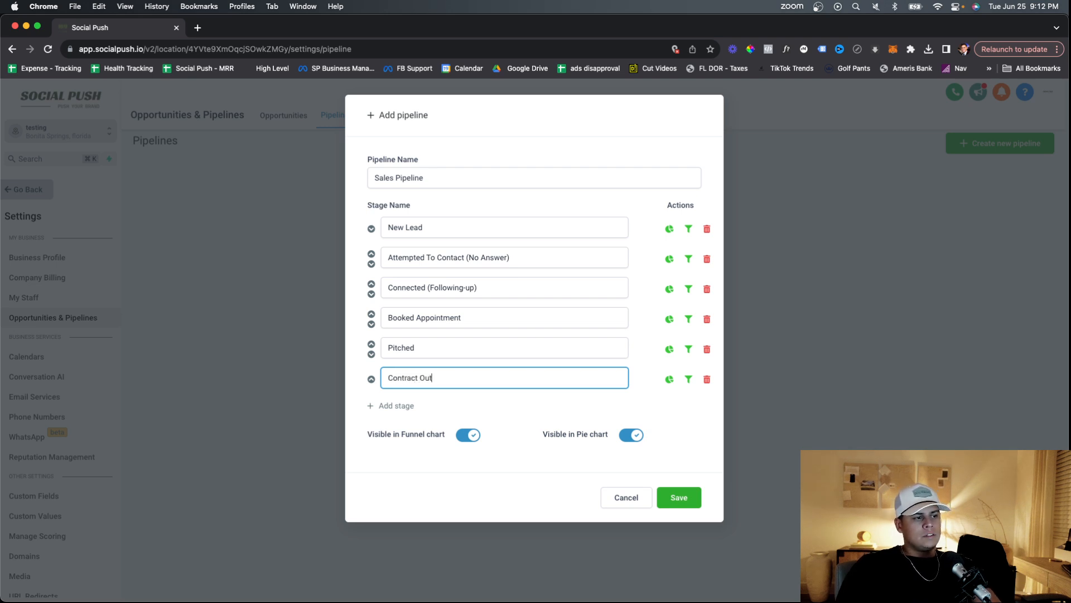
Add the stages Closed (Made Sale) and Not Good Fit/ Unqualified, then save the pipeline.
click(420, 406)
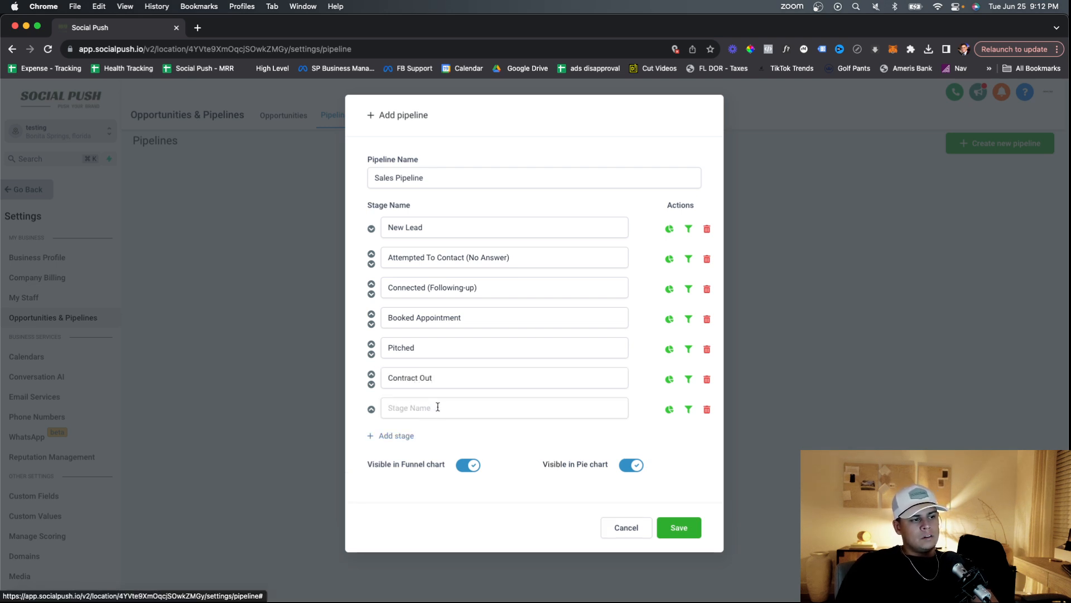
click(438, 408)
text(Closed)
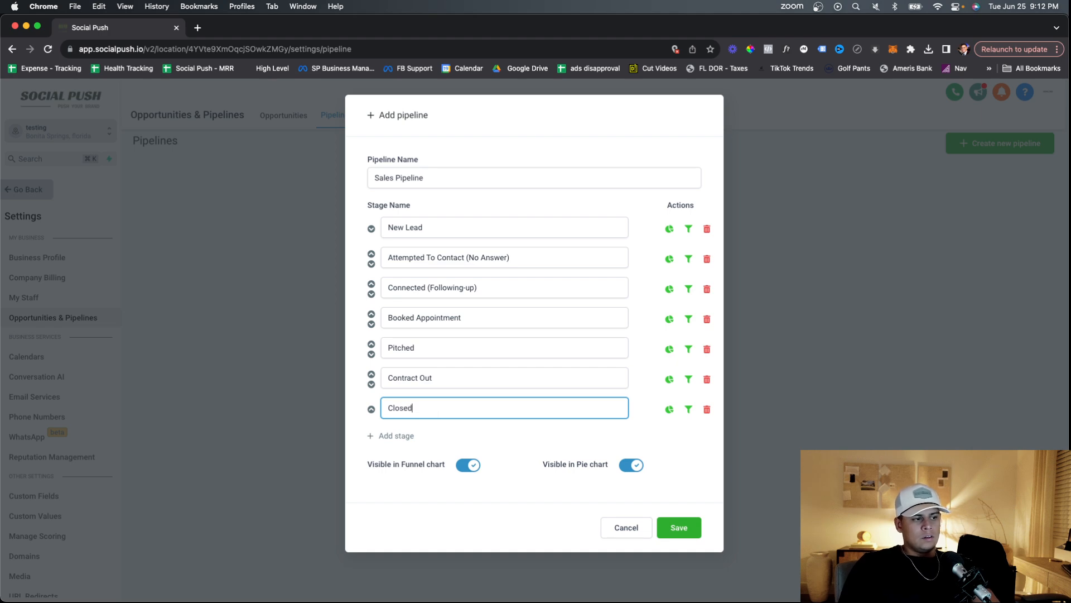
text( ()
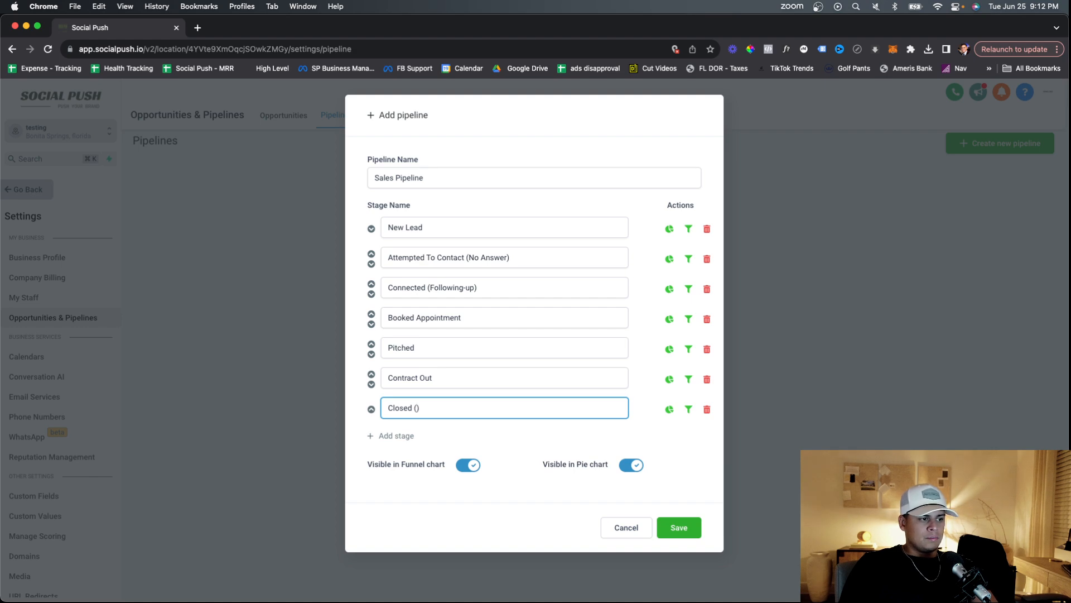
text(Made Sale)
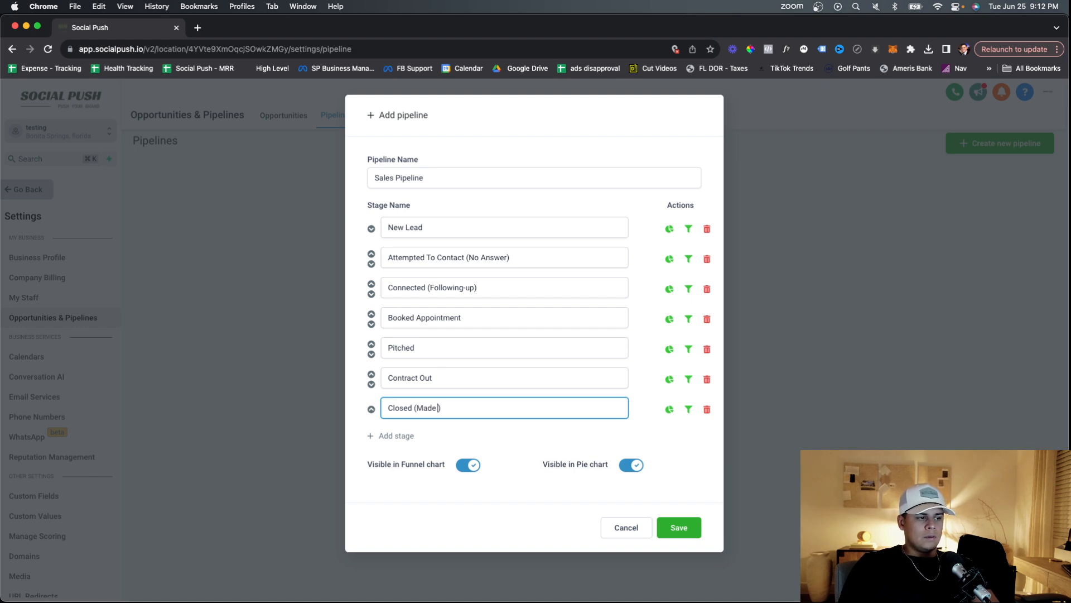
click(434, 436)
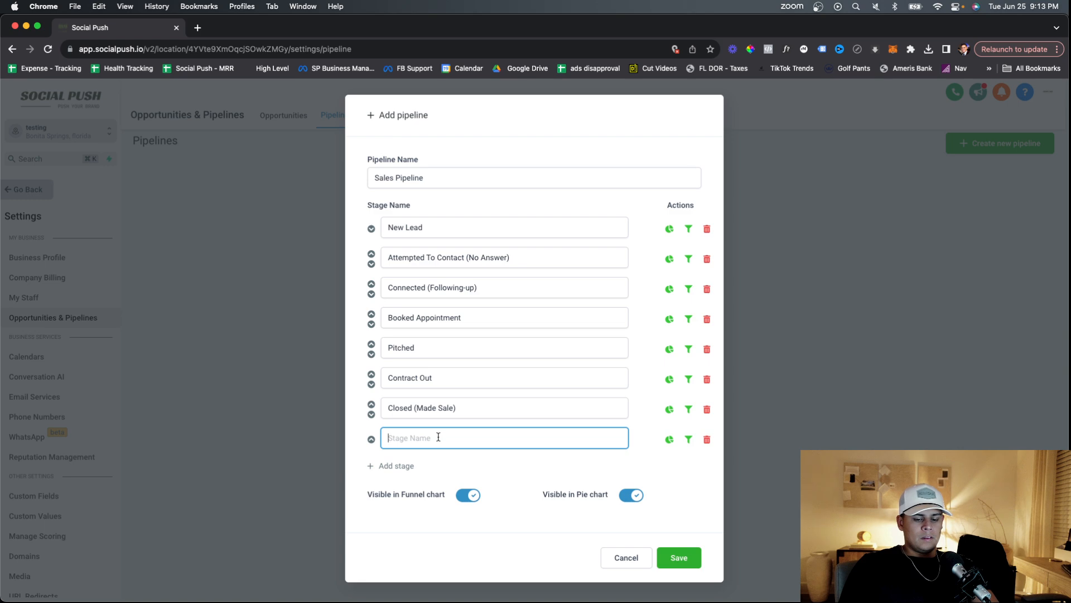
text(Not Fit)
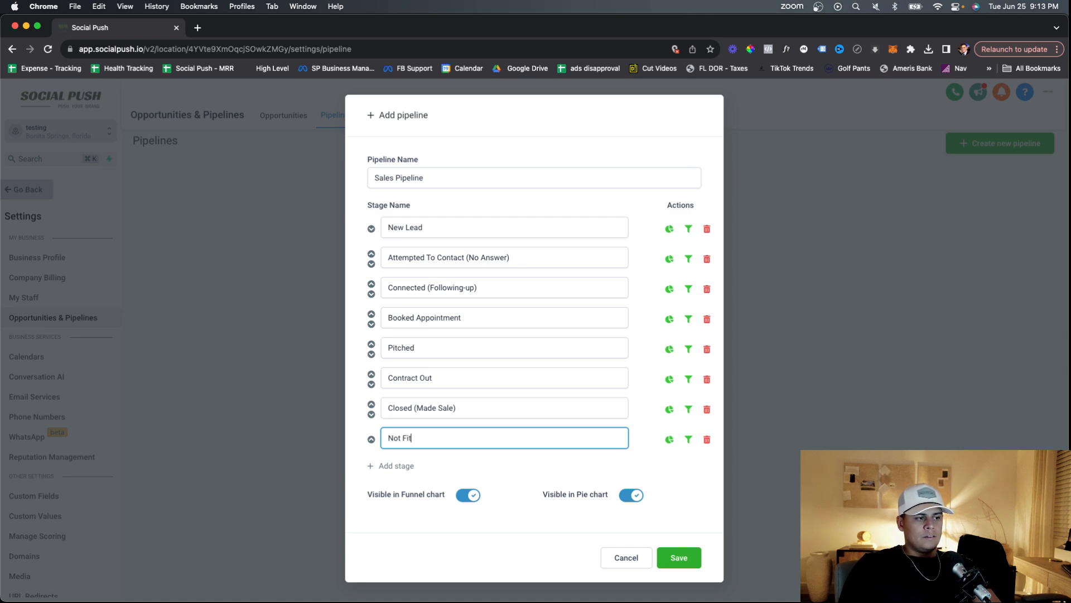
key(BackSpace)
key(BackSpace)
key(BackSpace)
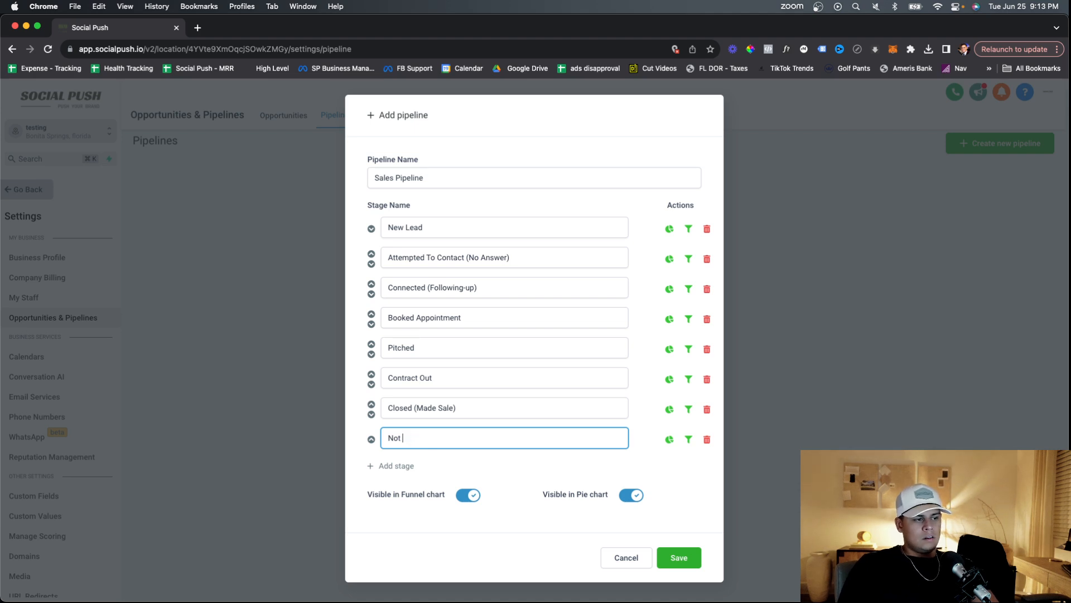
text(Good Fit)
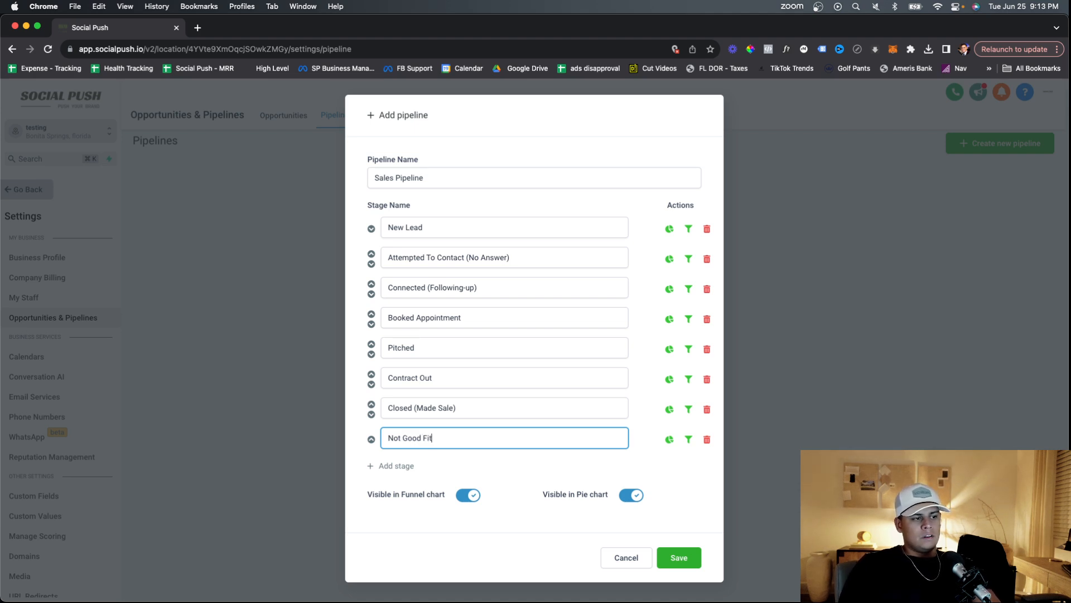
text(/ Unqua)
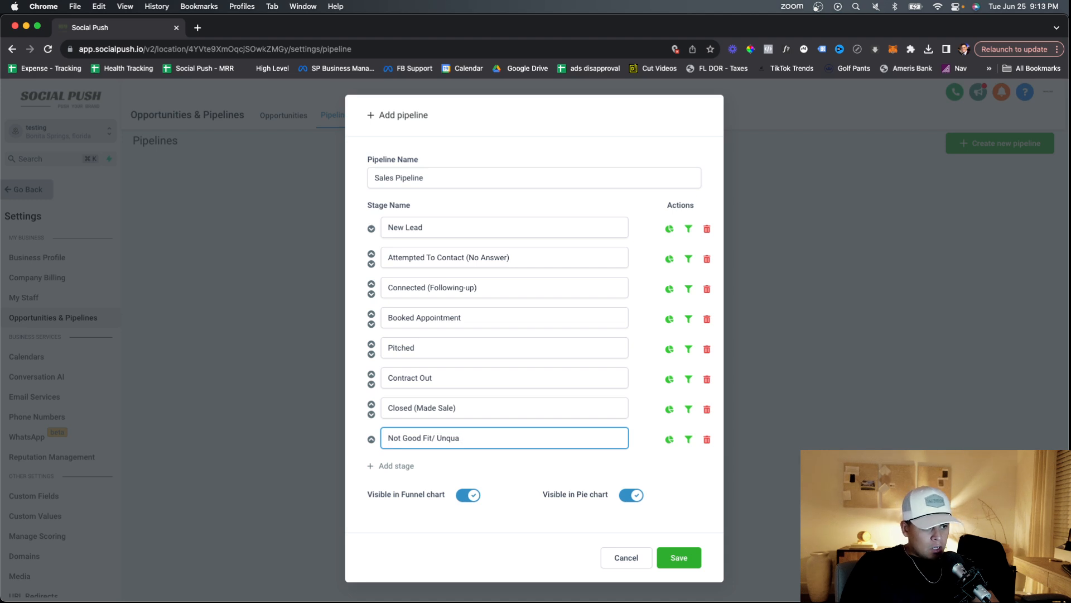
text(lified)
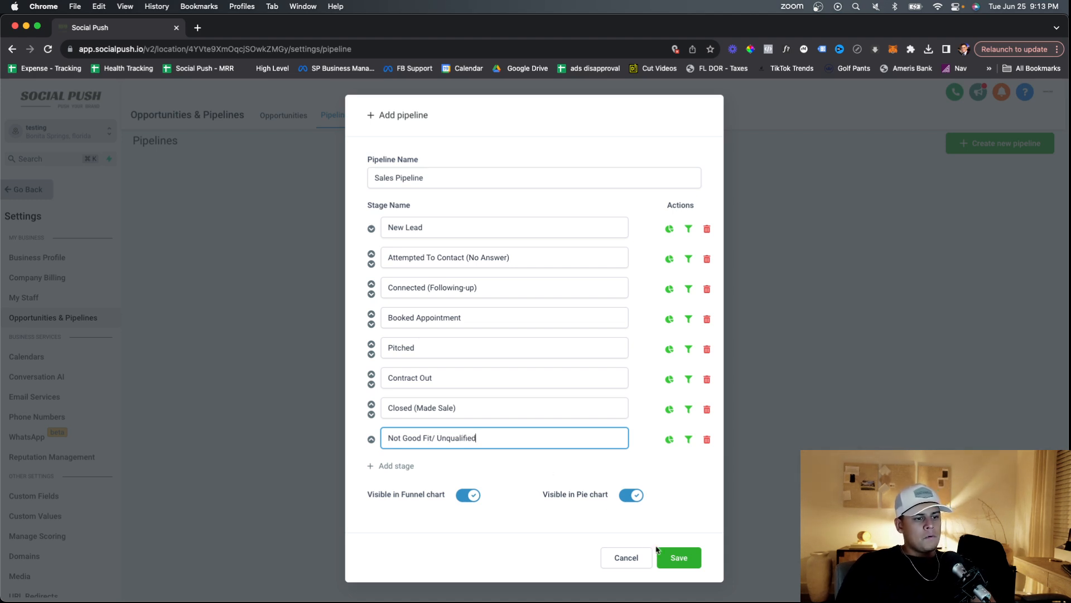
click(678, 557)
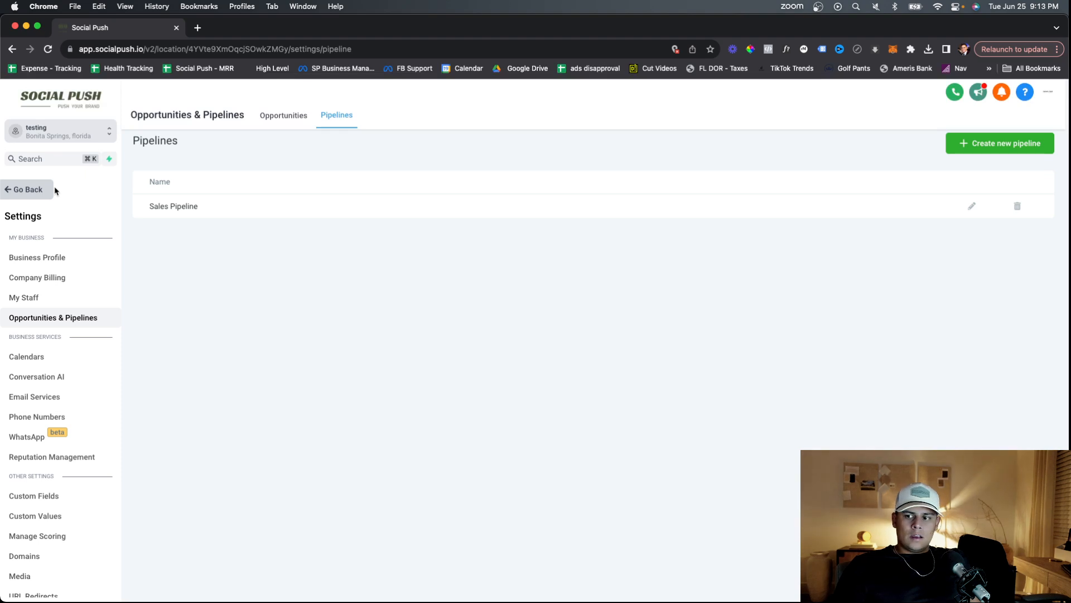
Review the Sales Pipeline stage columns on the Opportunities board, then return to the Dashboard.
click(30, 194)
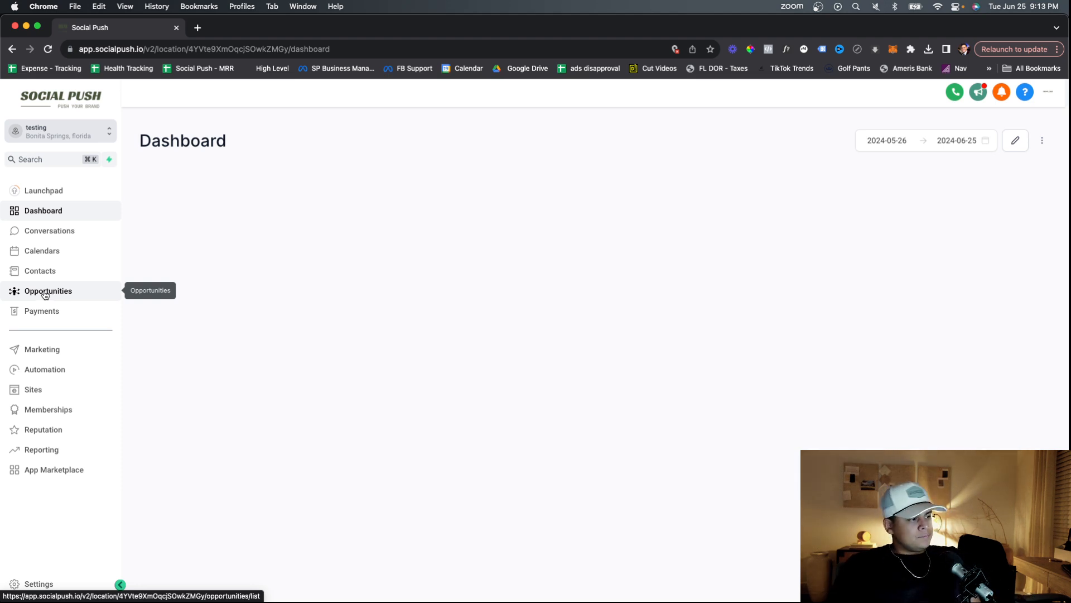
click(45, 292)
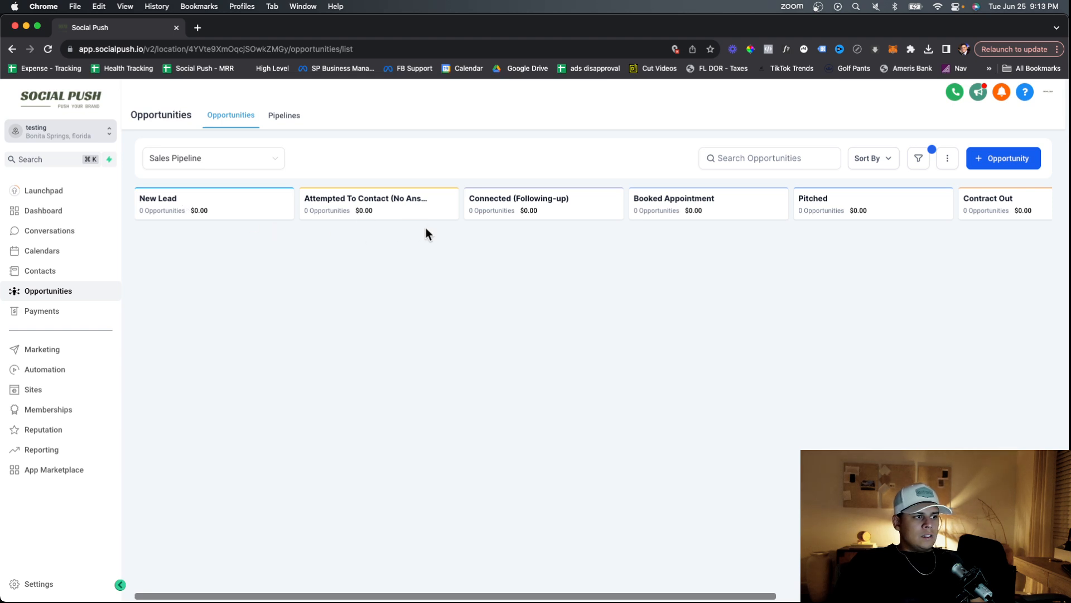
scroll(526, 287, right, 10)
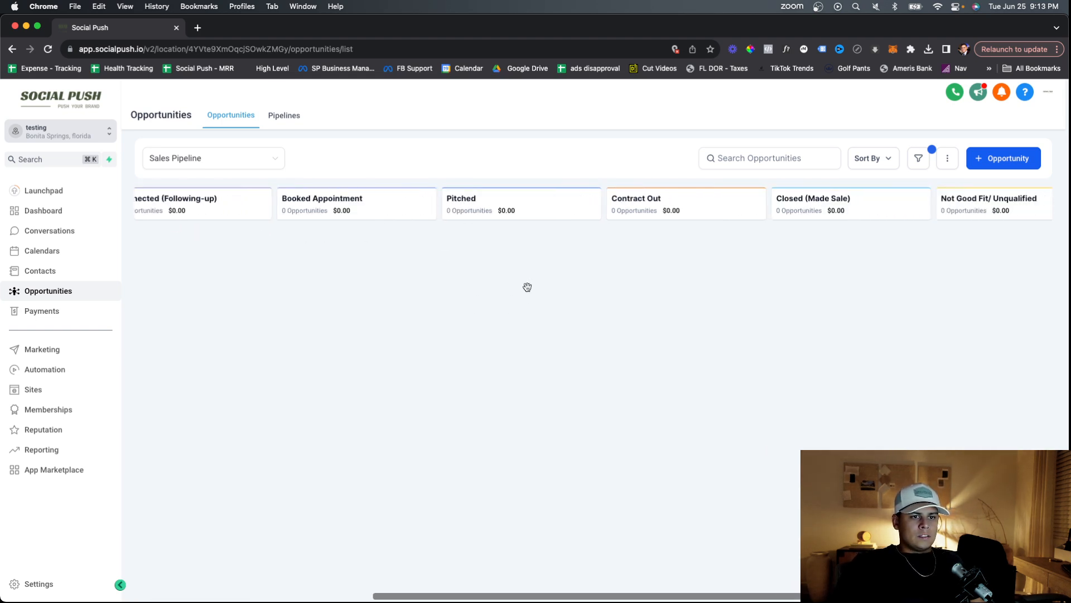
scroll(527, 287, left, 10)
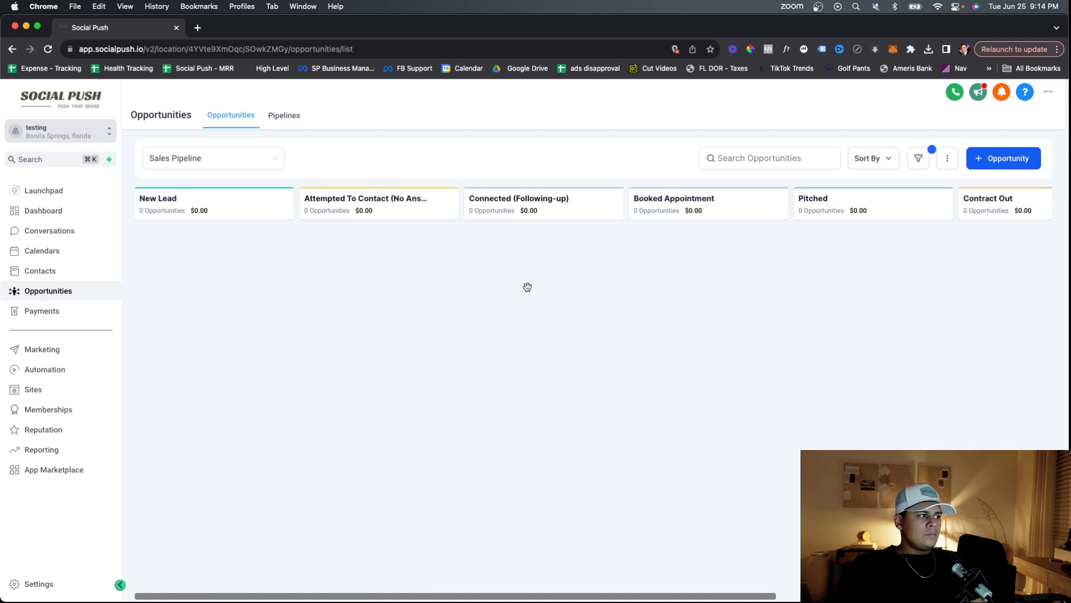
click(46, 211)
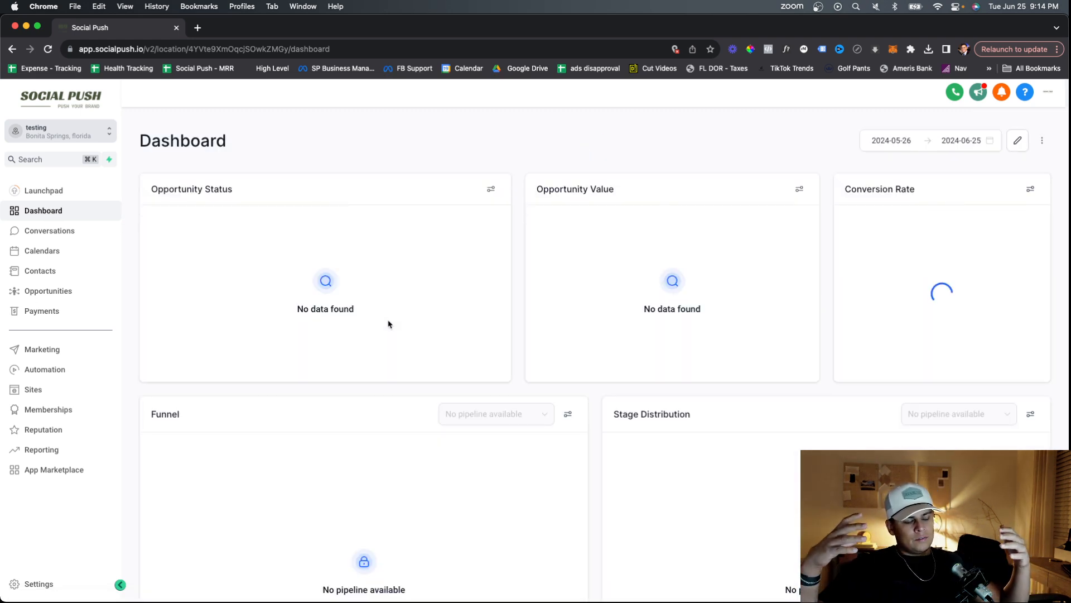
Scroll the Dashboard to the Sales Pipeline funnel widget, then go to the Sites Funnels page.
scroll(402, 349, down, 3)
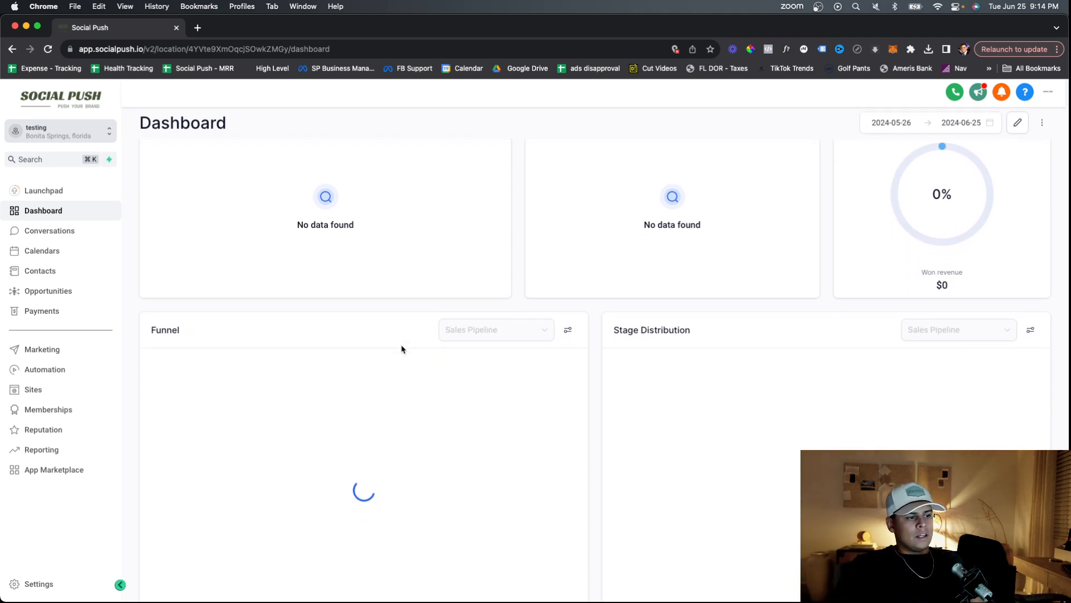
scroll(402, 349, down, 2)
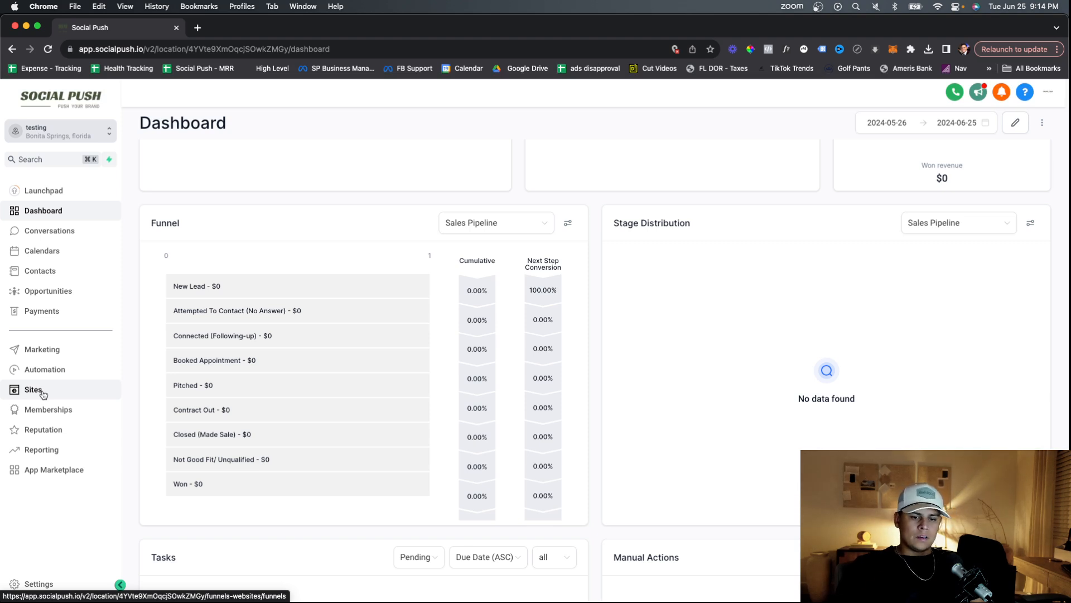
click(43, 394)
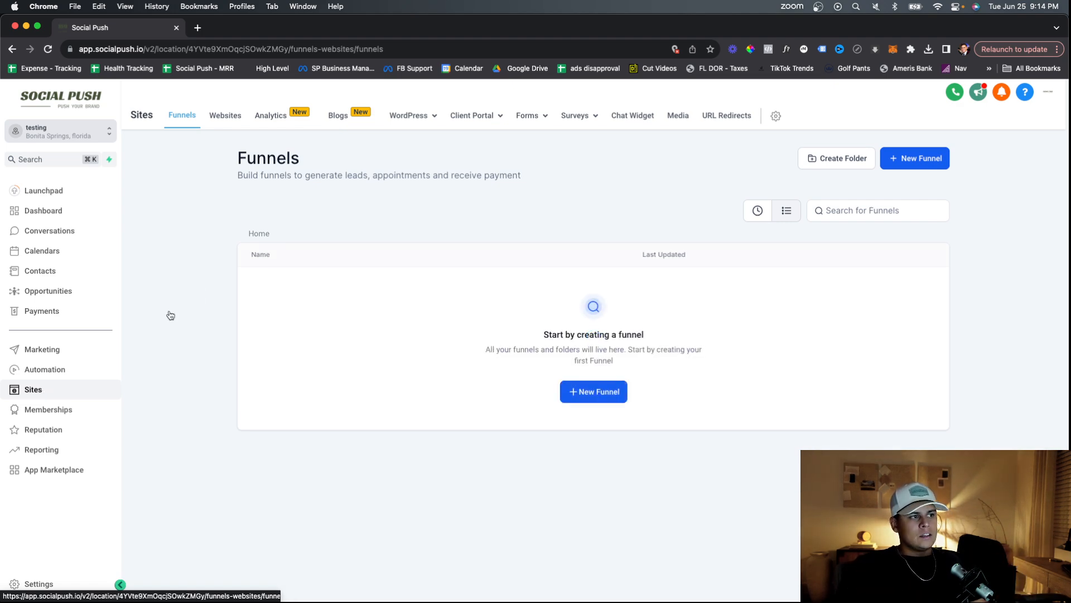
Create a blank form from scratch through Forms > Builder > Add Form.
mouse_move(535, 116)
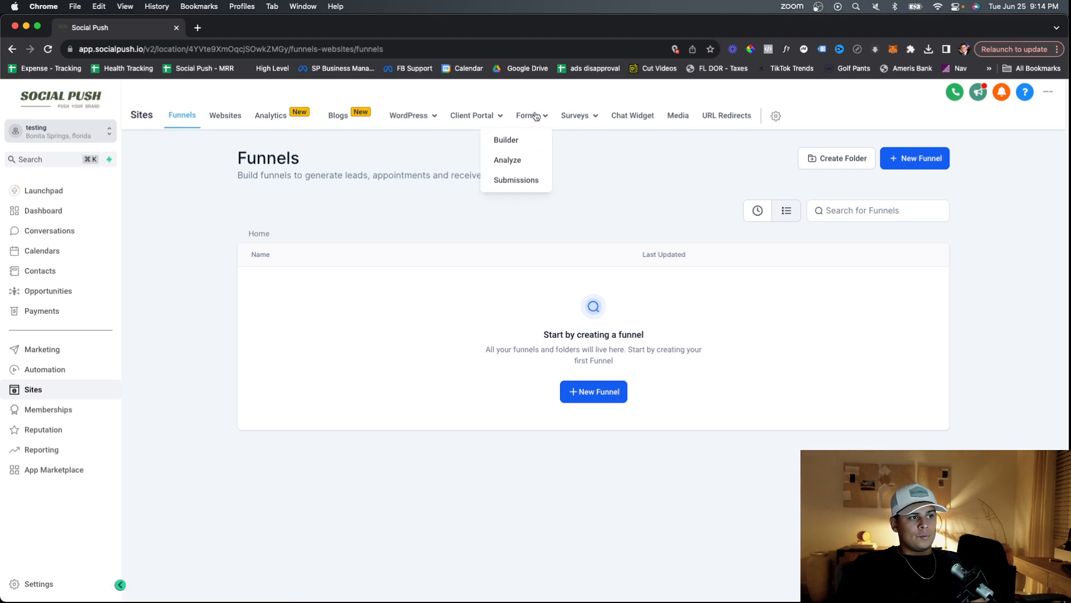
click(503, 143)
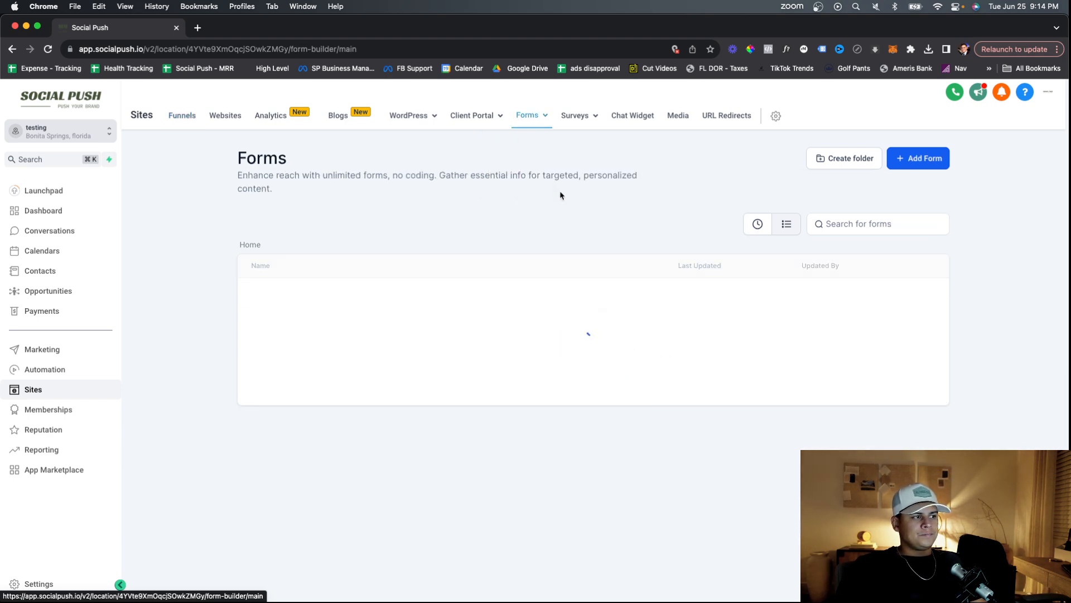
click(915, 160)
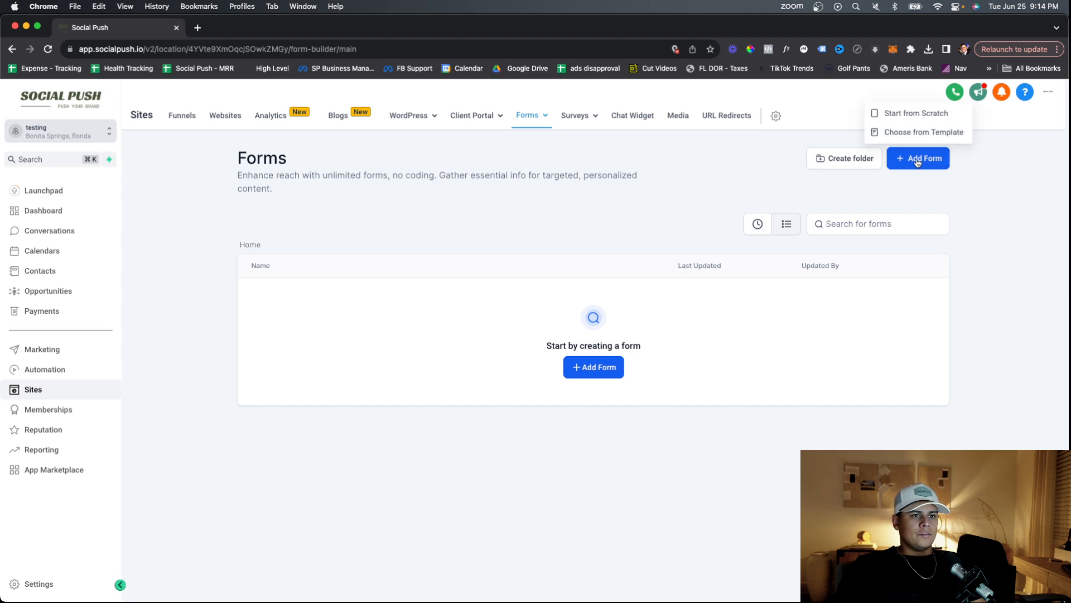
click(911, 114)
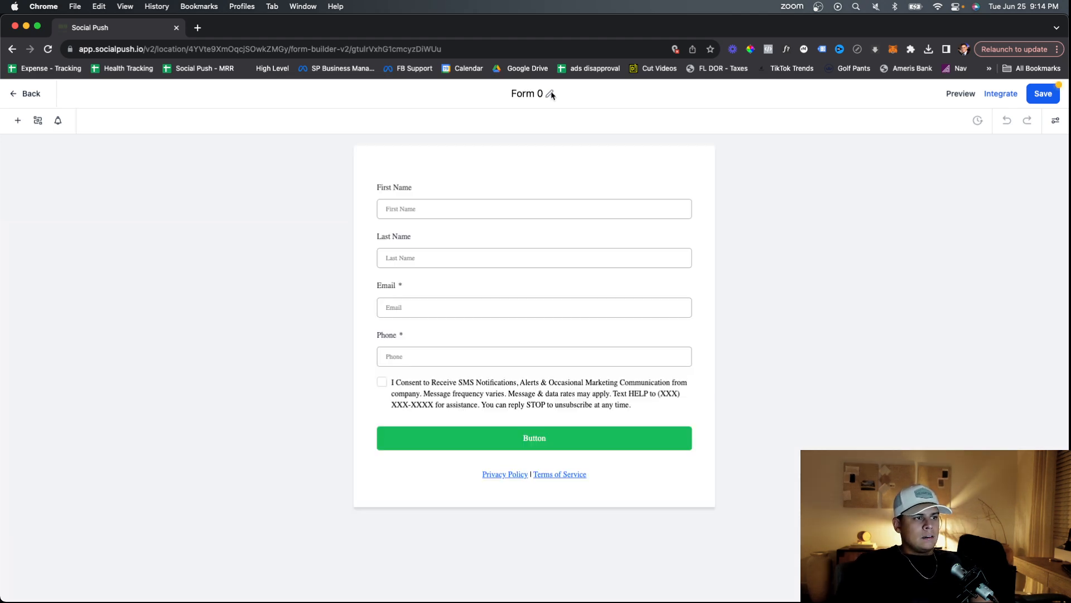
Change the form title from 'Form 0' to 'Company Name - PPC'.
click(551, 94)
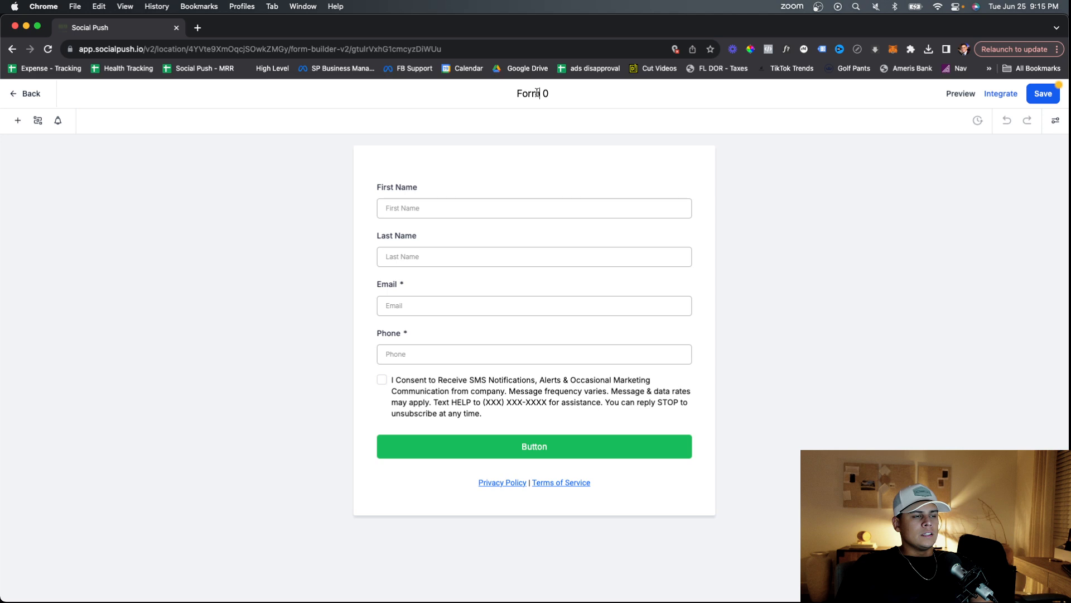
triple_click(537, 94)
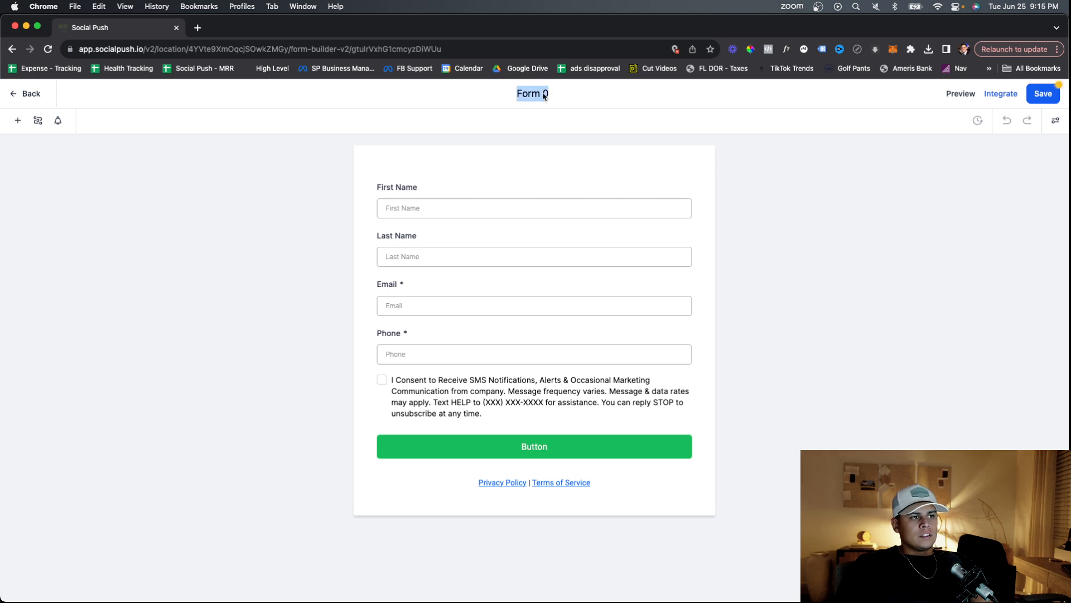
key(Return)
click(549, 95)
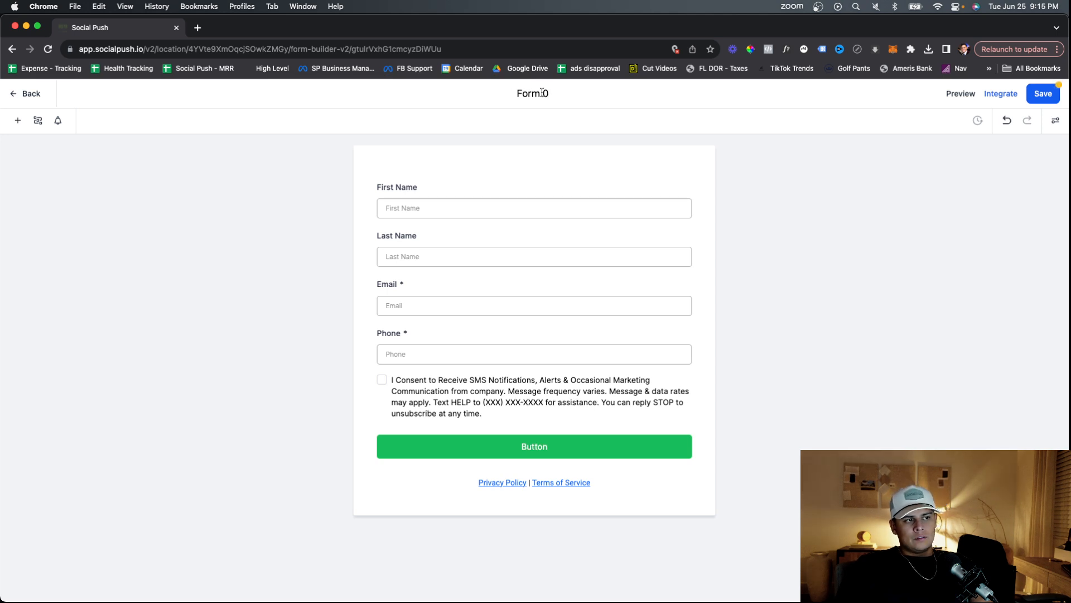
triple_click(542, 93)
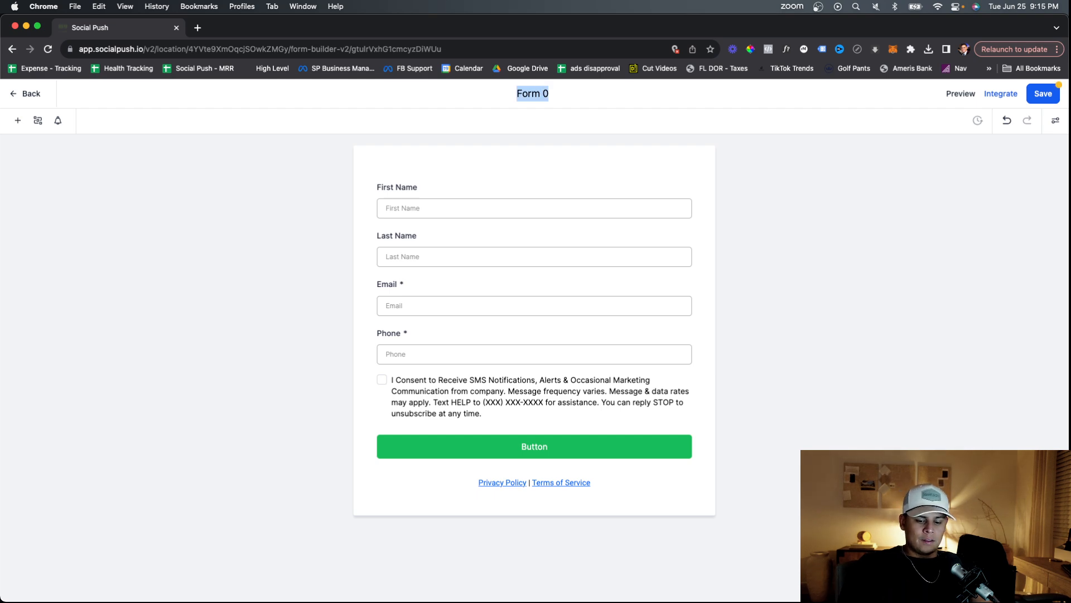
text(PPC)
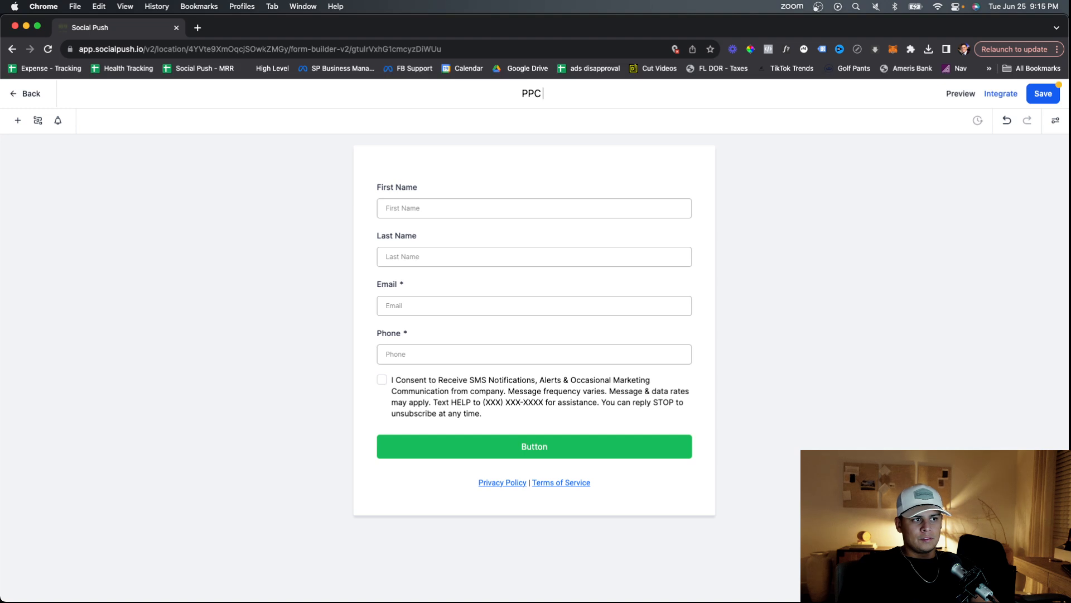
text(Con)
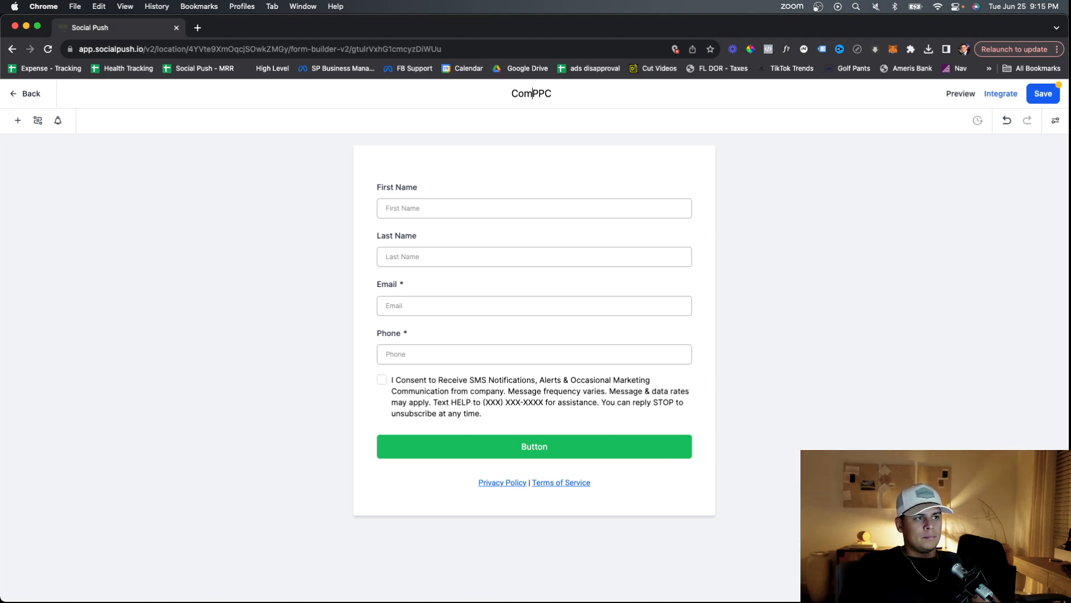
key(BackSpace)
text(mp)
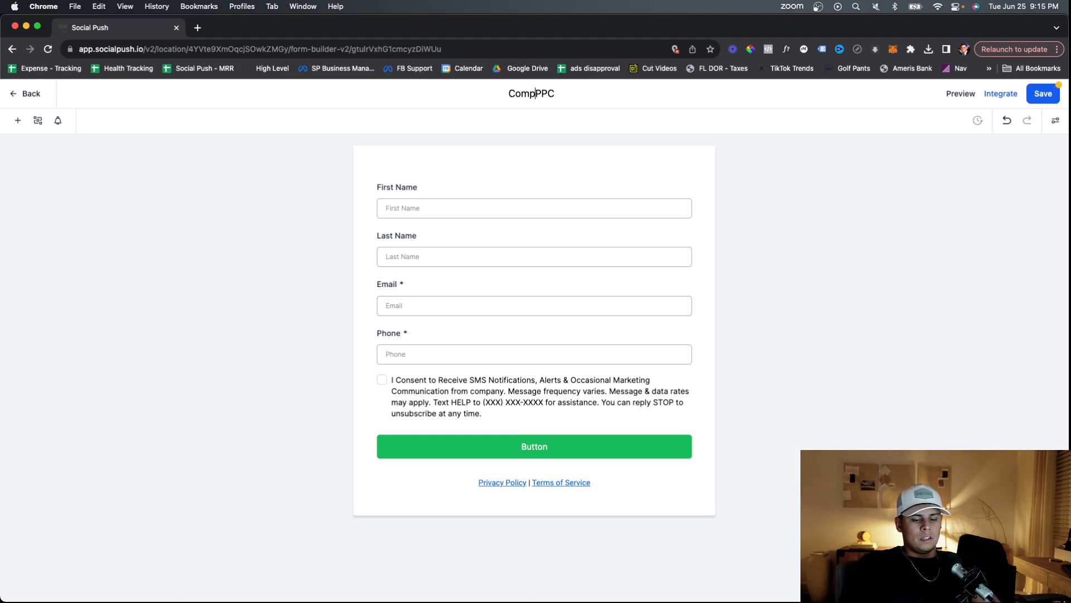
text(any Name )
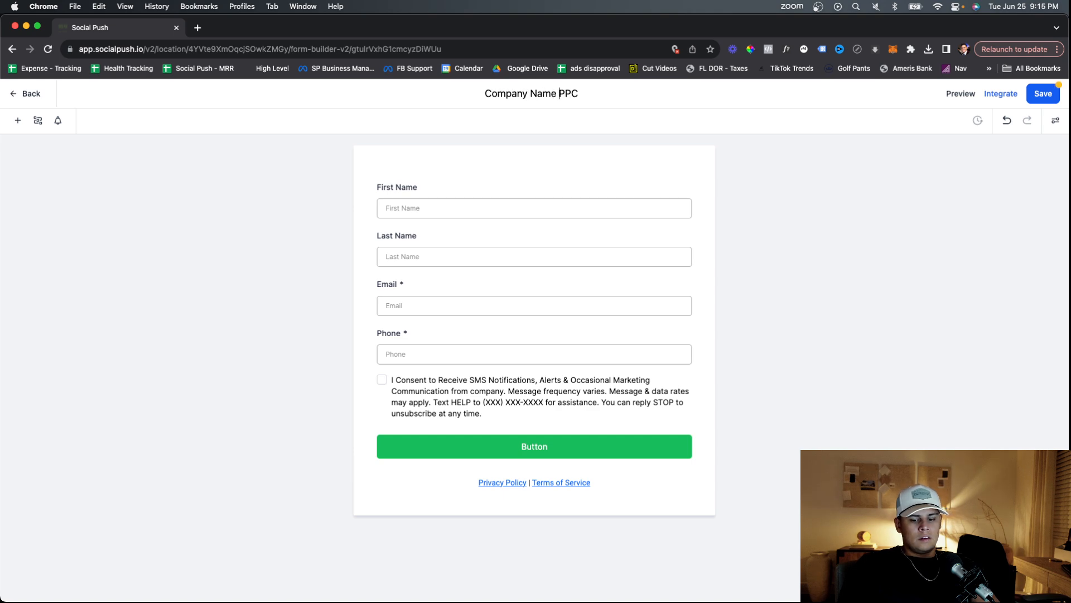
text(-)
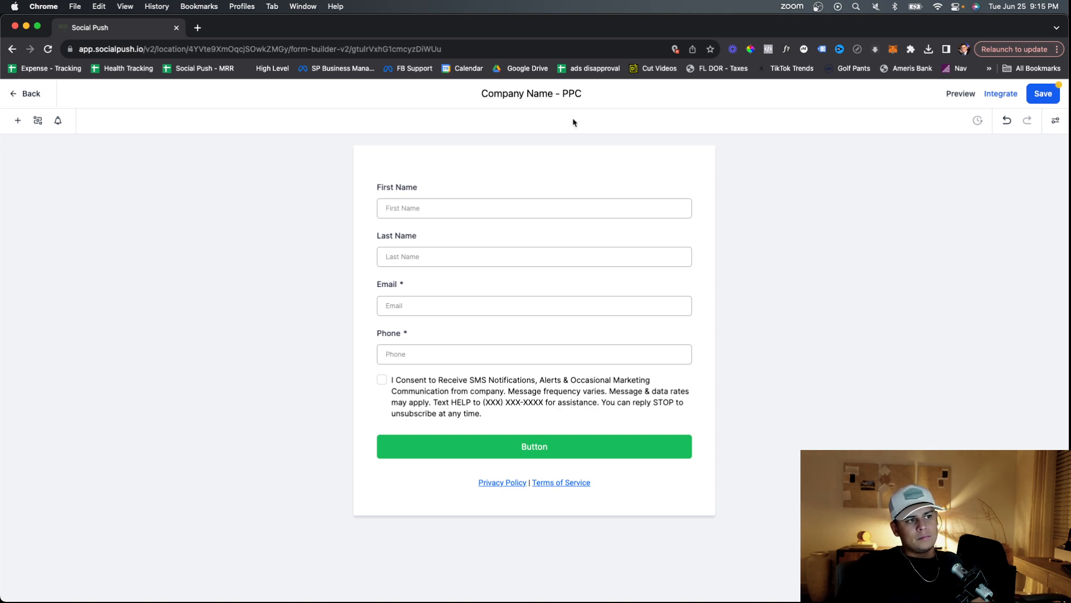
drag(552, 94, 479, 96)
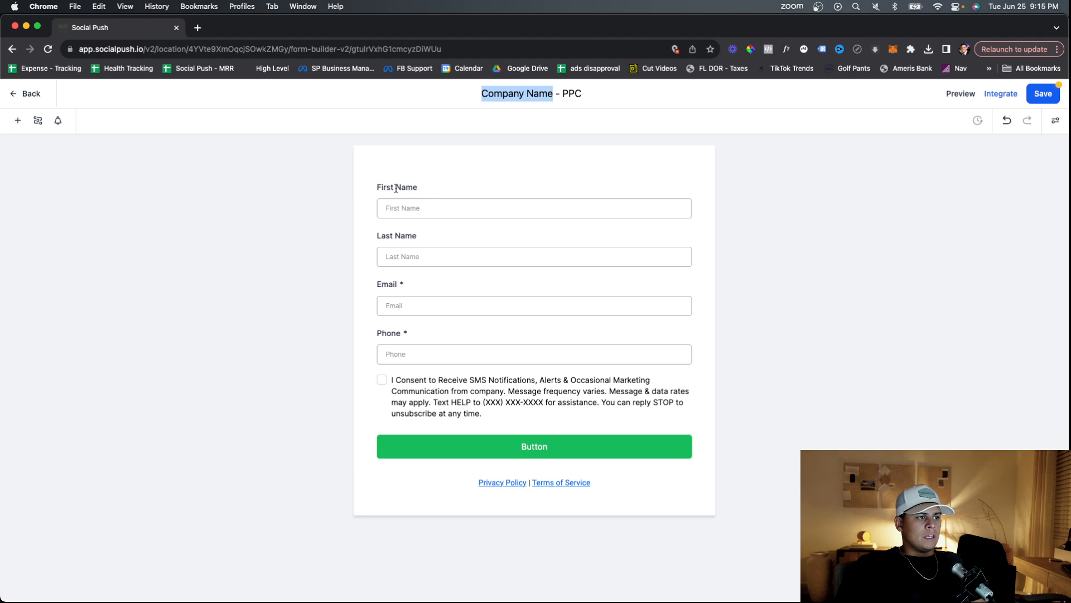
Replace the First and Last Name fields with a Full Name field and delete the privacy/terms links.
click(486, 187)
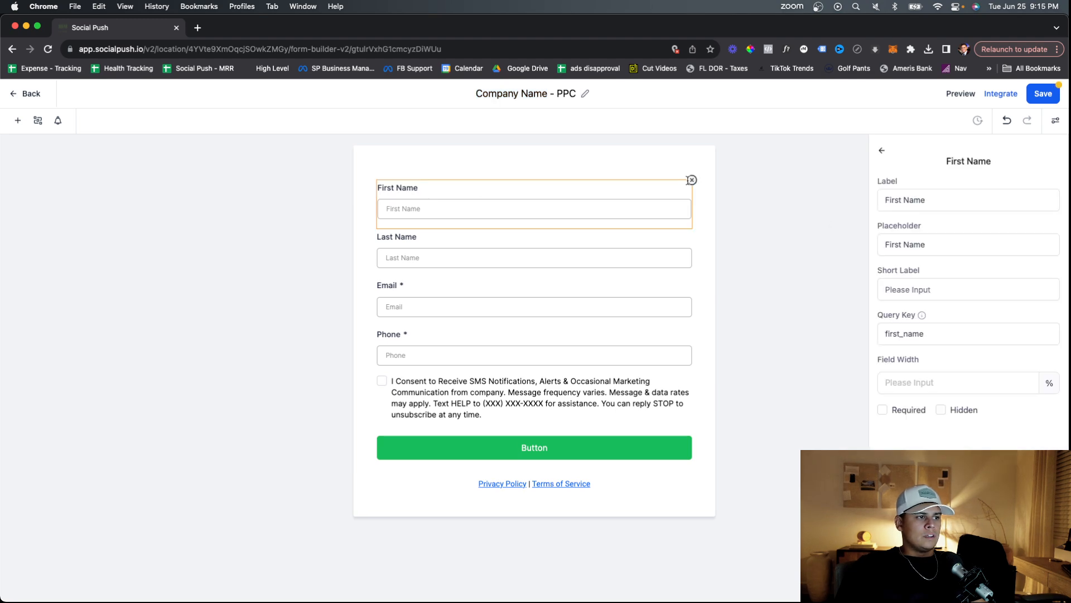
click(691, 181)
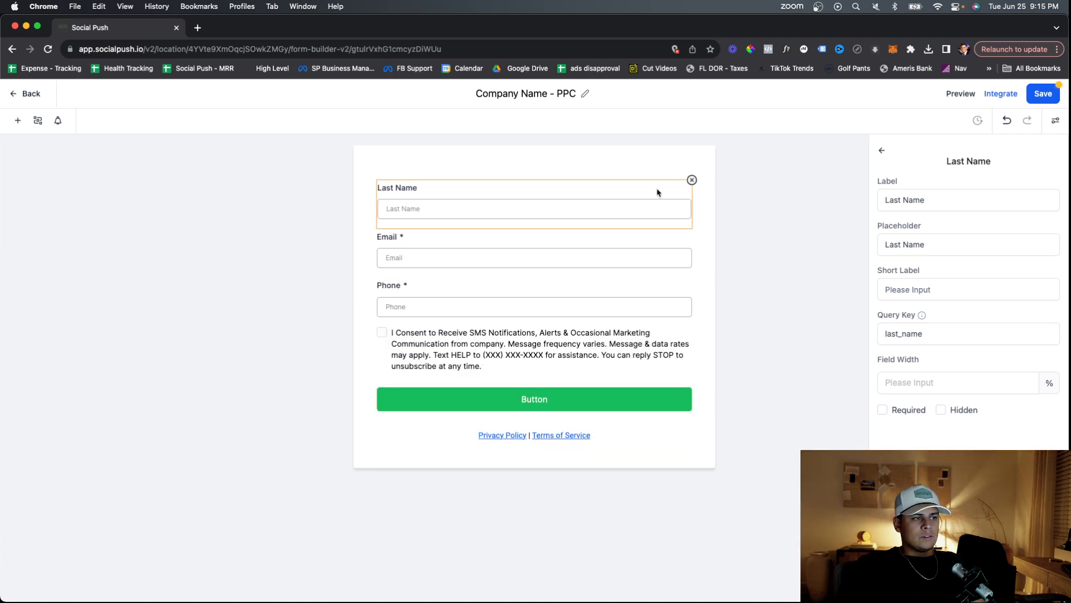
click(692, 181)
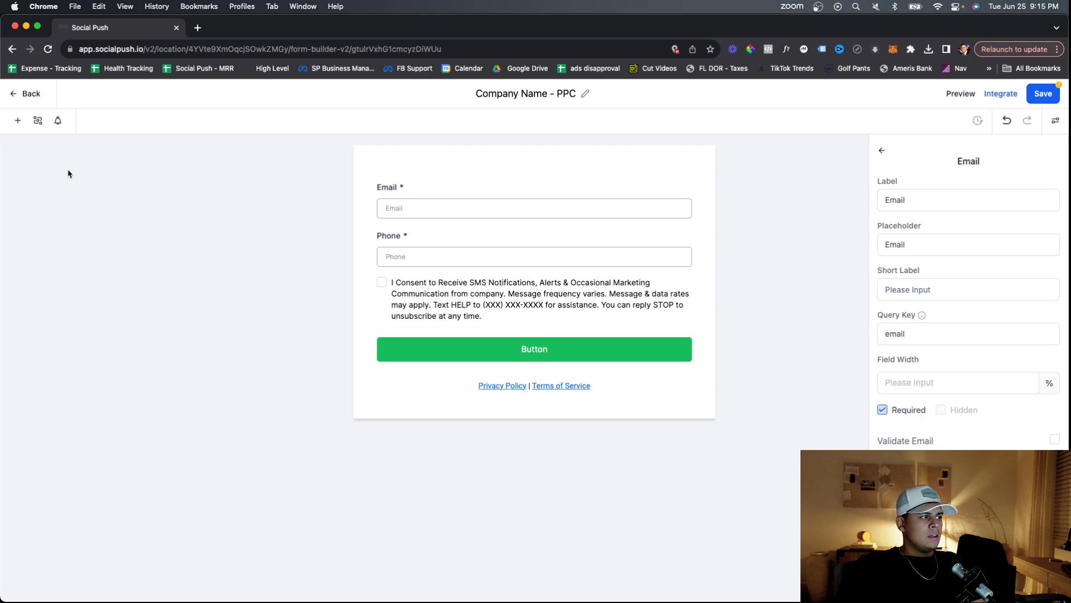
click(18, 122)
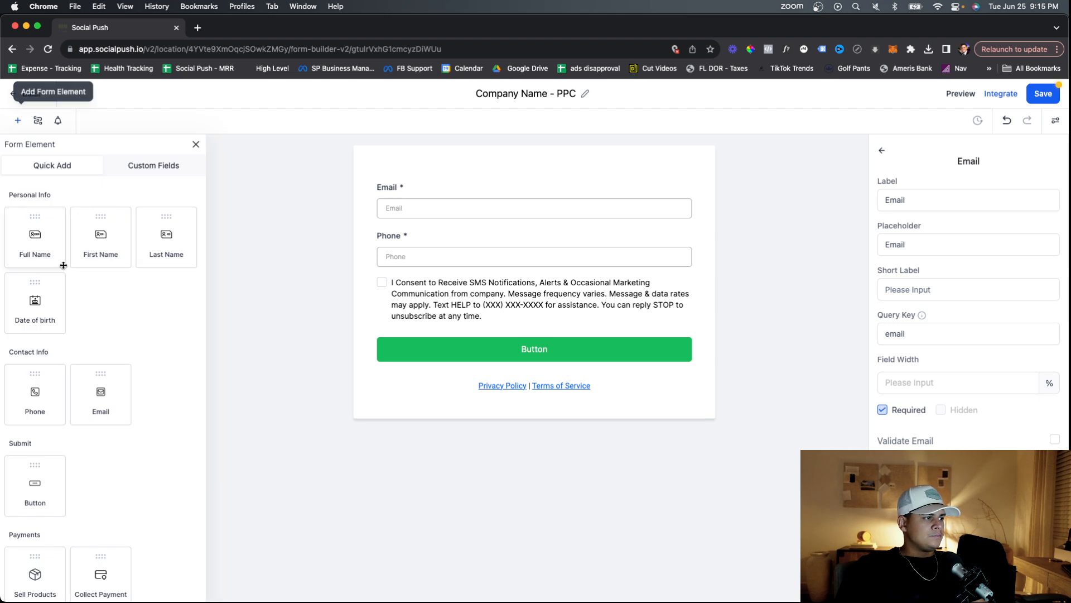
drag(30, 244, 474, 208)
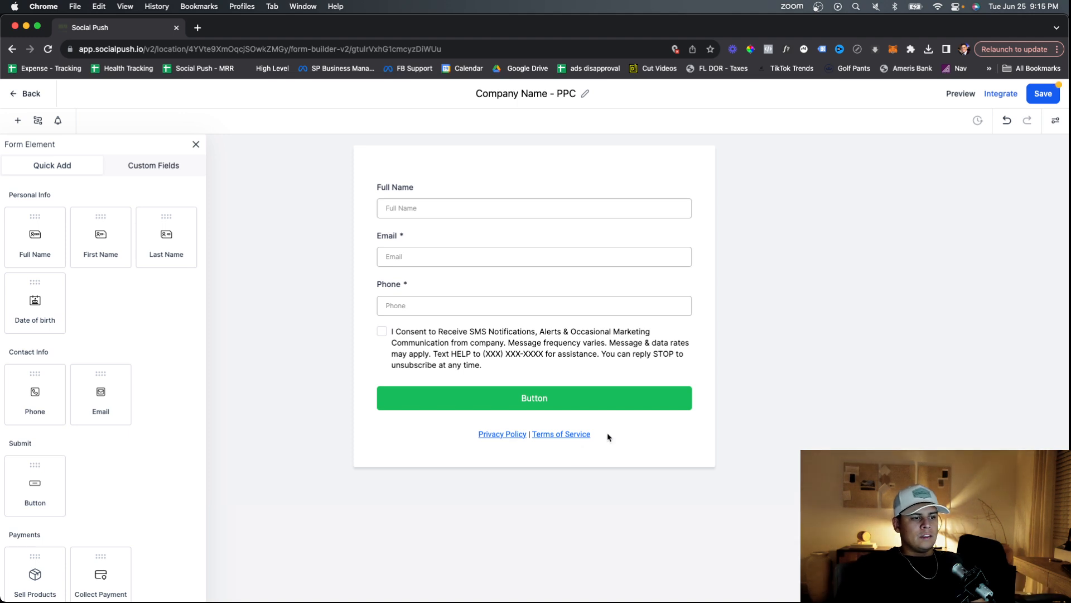
click(492, 427)
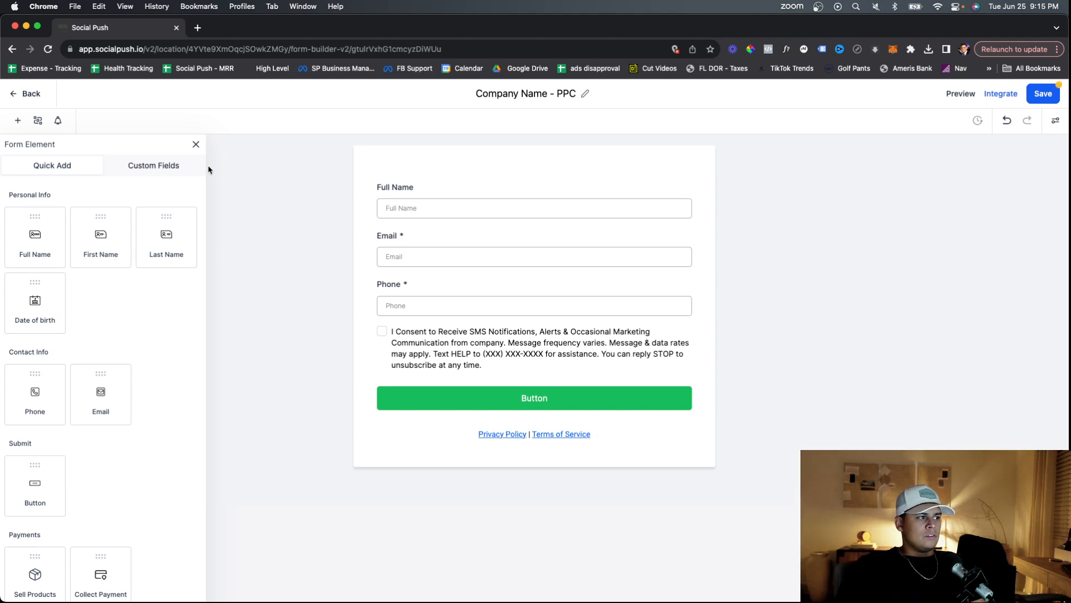
click(196, 145)
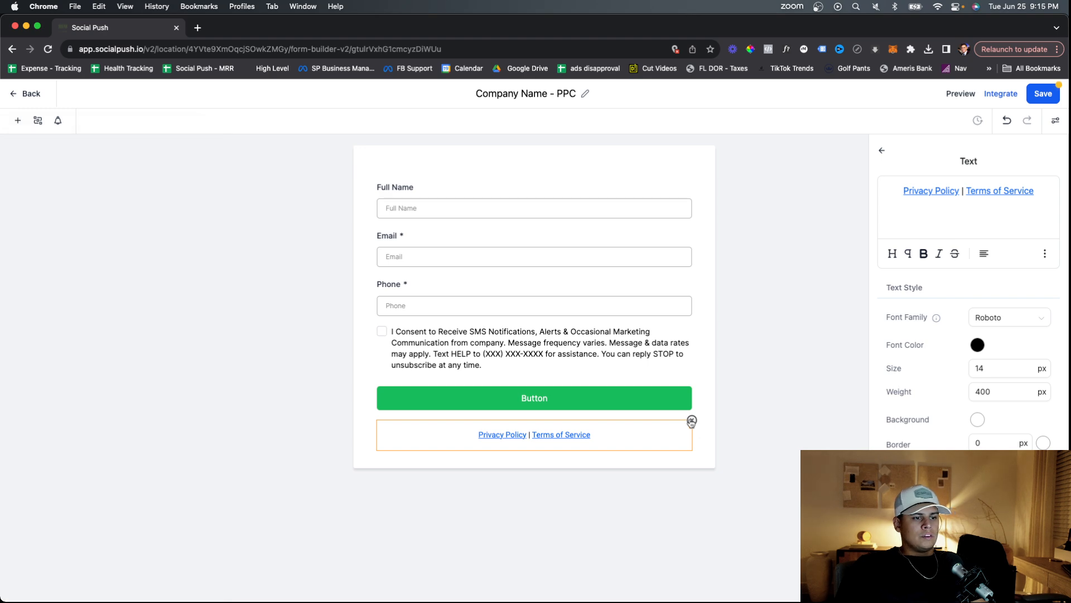
click(692, 419)
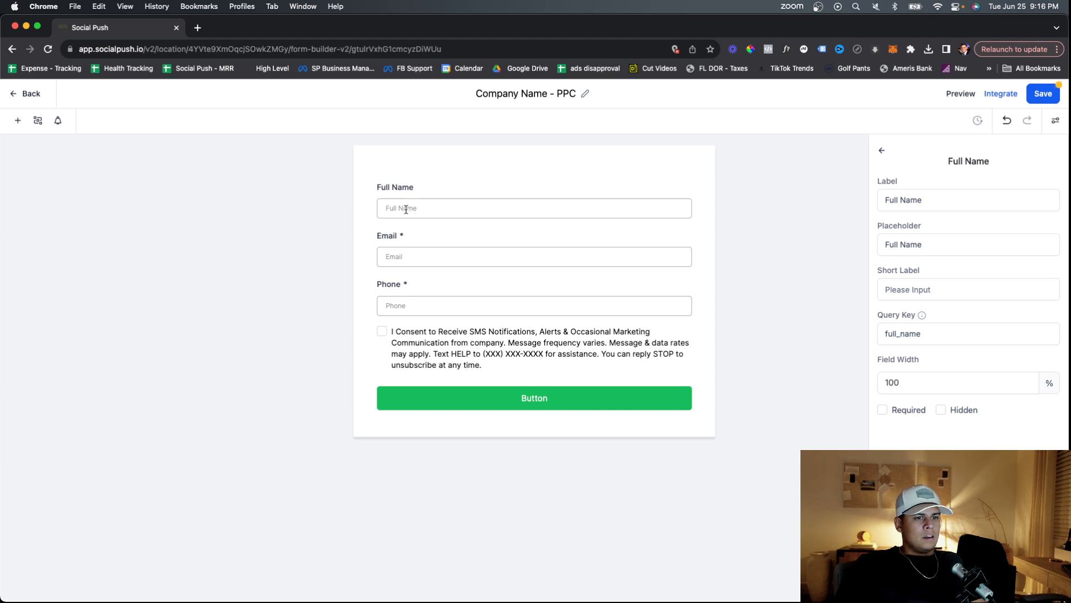
Give the Full Name field placeholder 'Enter Full Name' and label 'Name'.
click(929, 244)
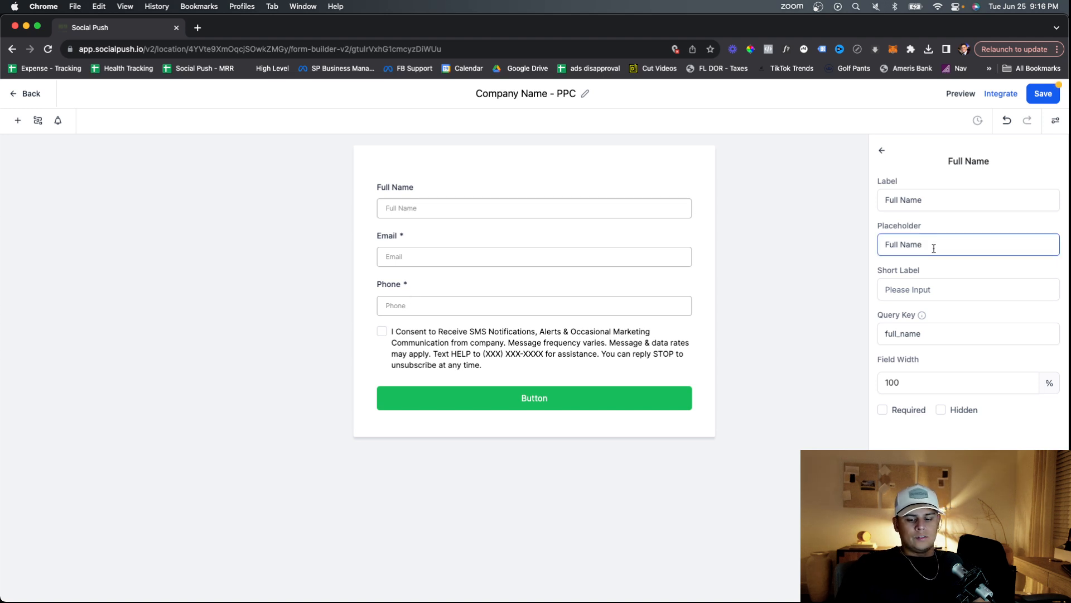
triple_click(931, 245)
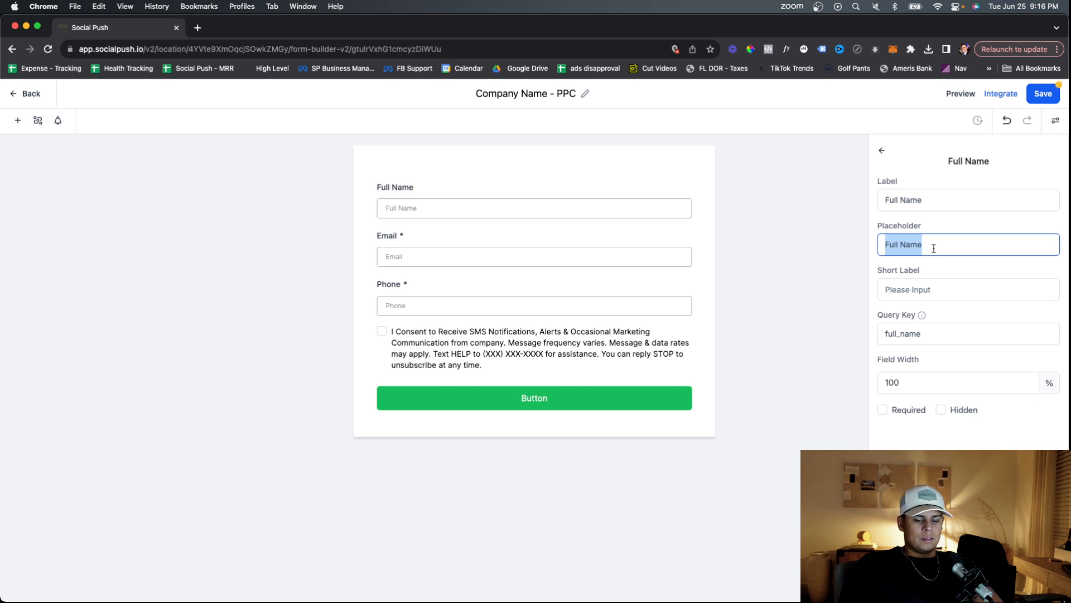
text(En)
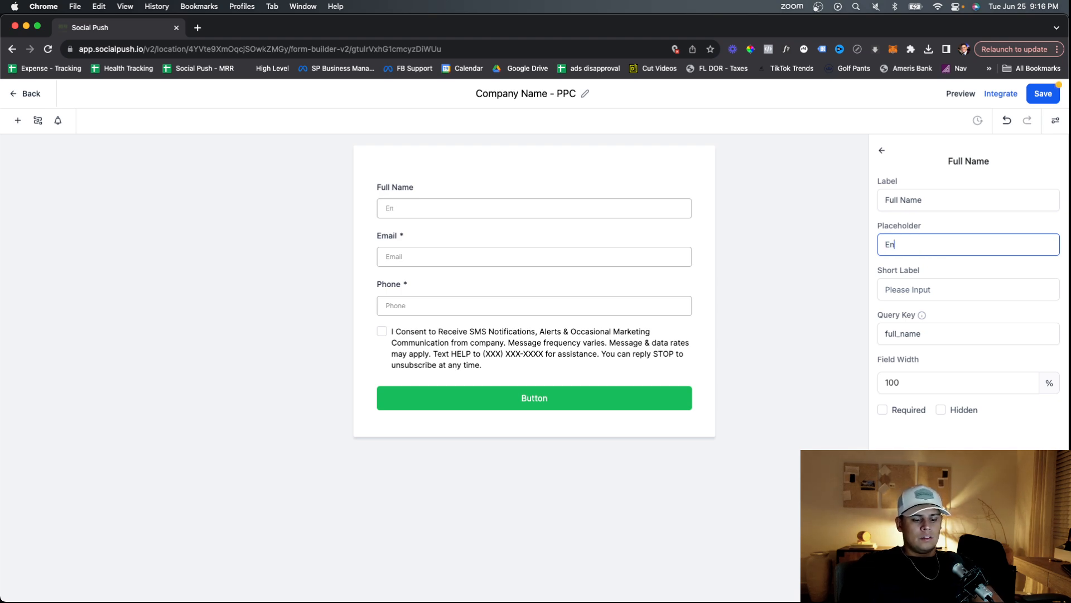
text(ter F)
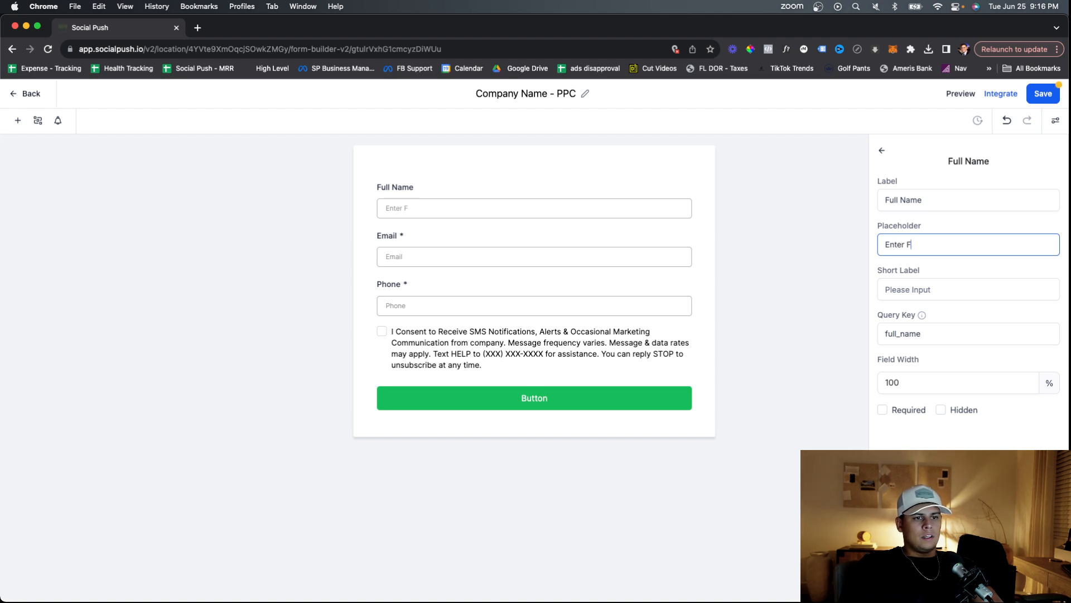
text(ull Name)
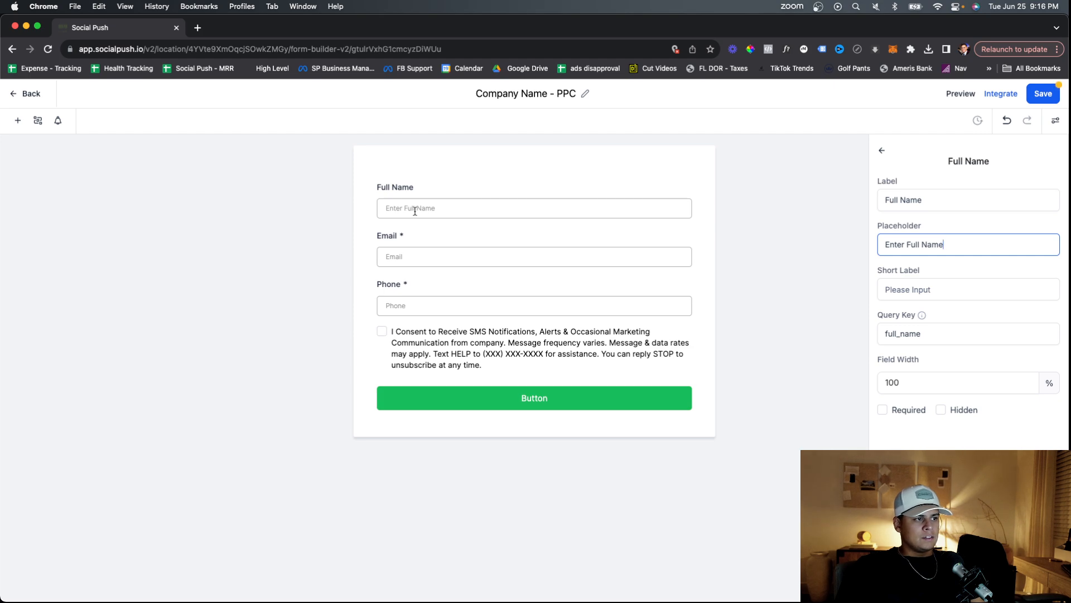
click(928, 199)
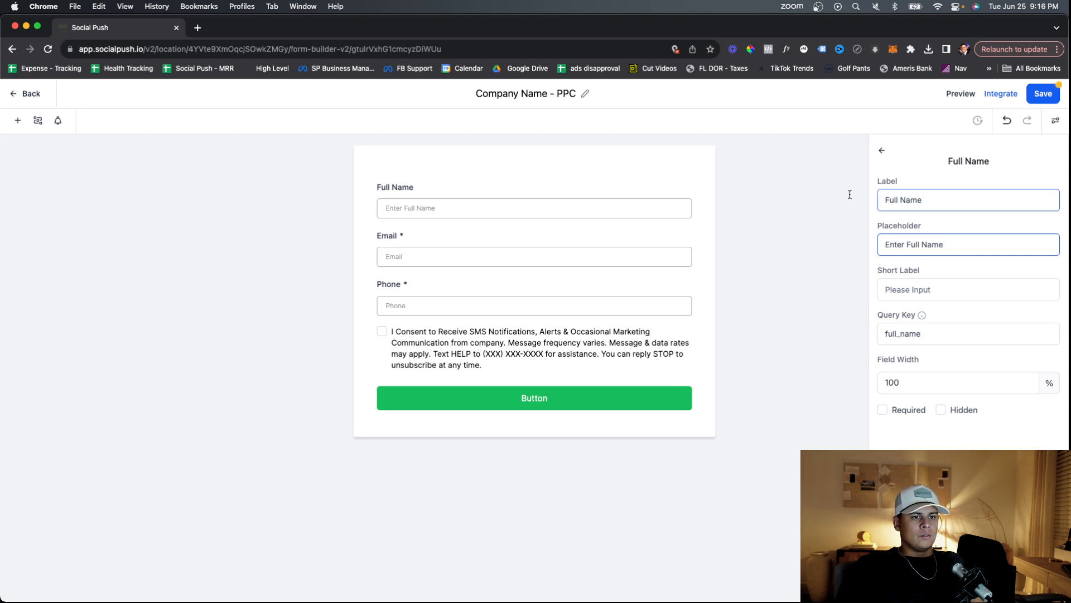
key(super+a)
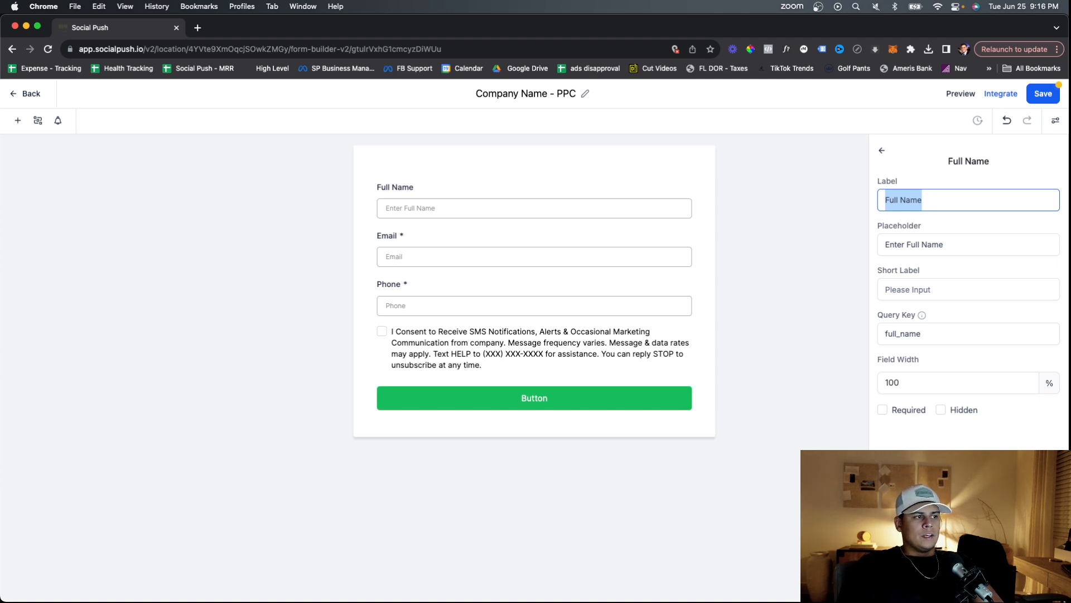
text(Name)
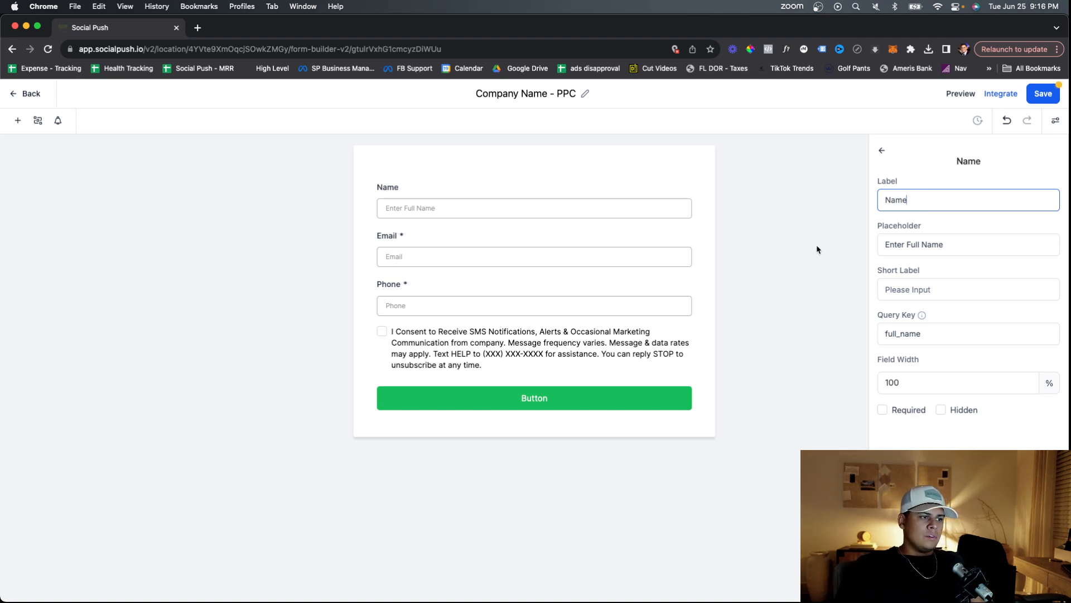
click(660, 312)
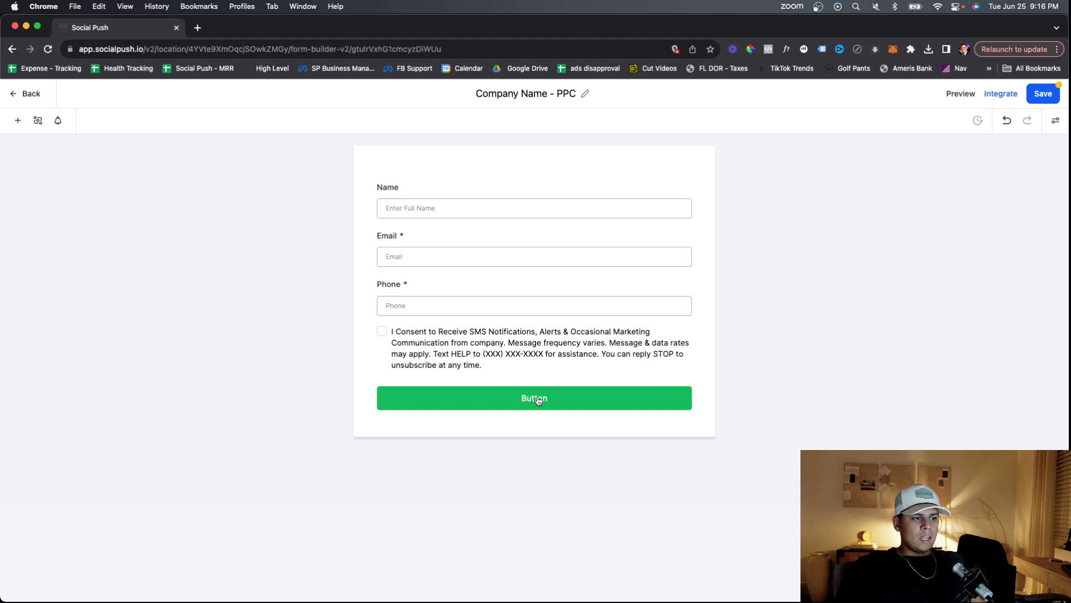
Relabel the form's submit button 'Get Access Now!', leaving its colour green.
click(538, 401)
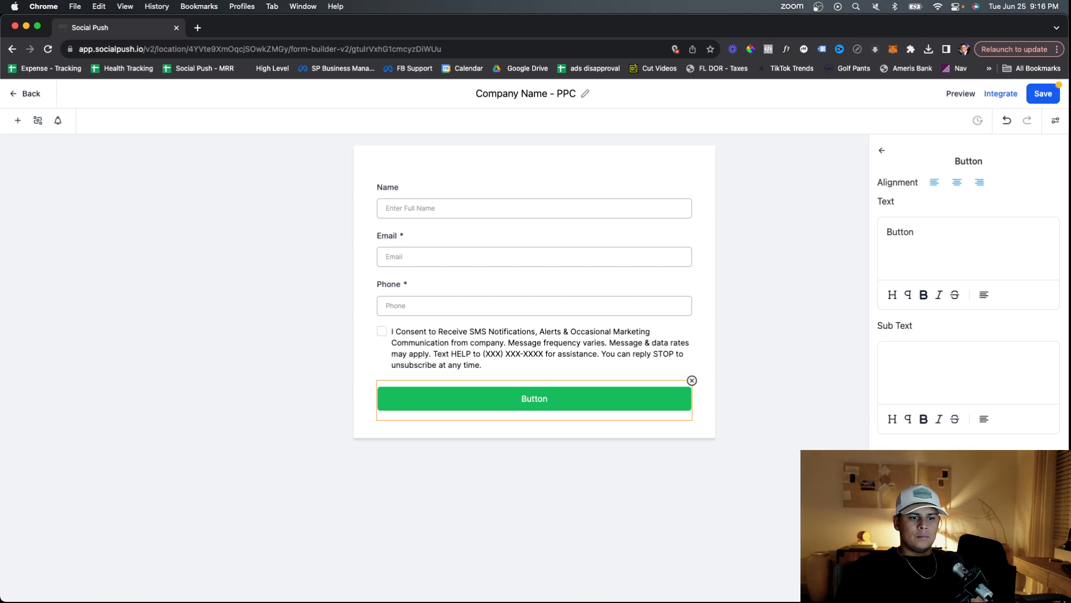
click(966, 478)
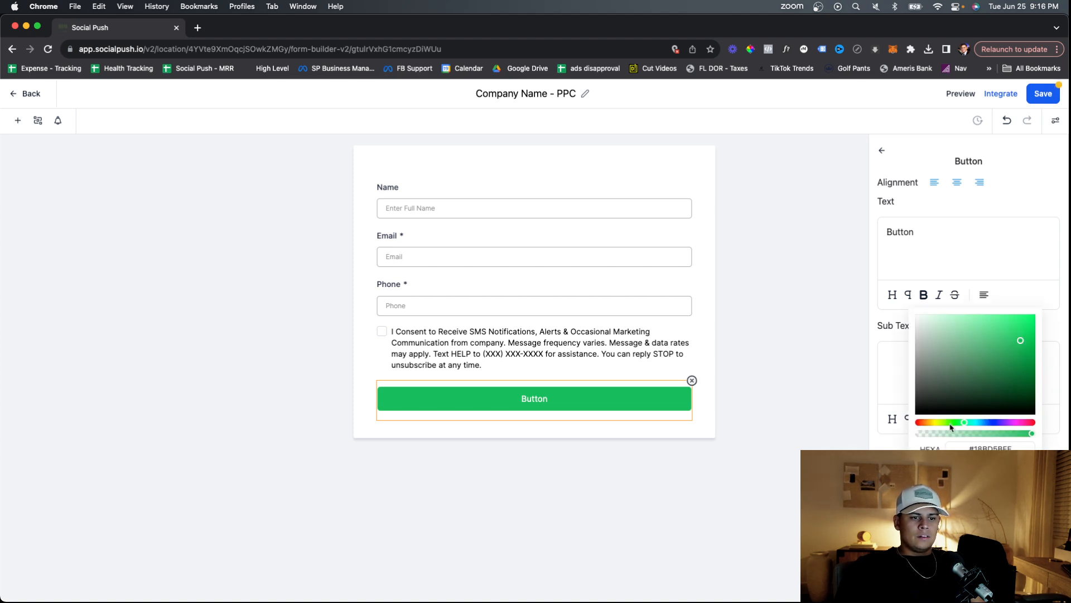
click(931, 422)
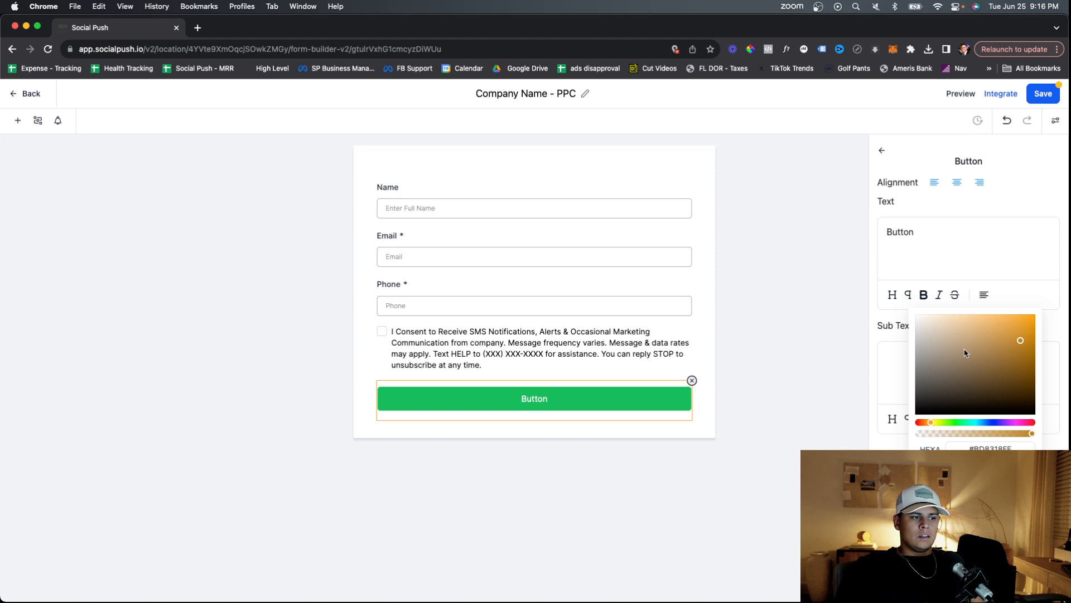
click(967, 422)
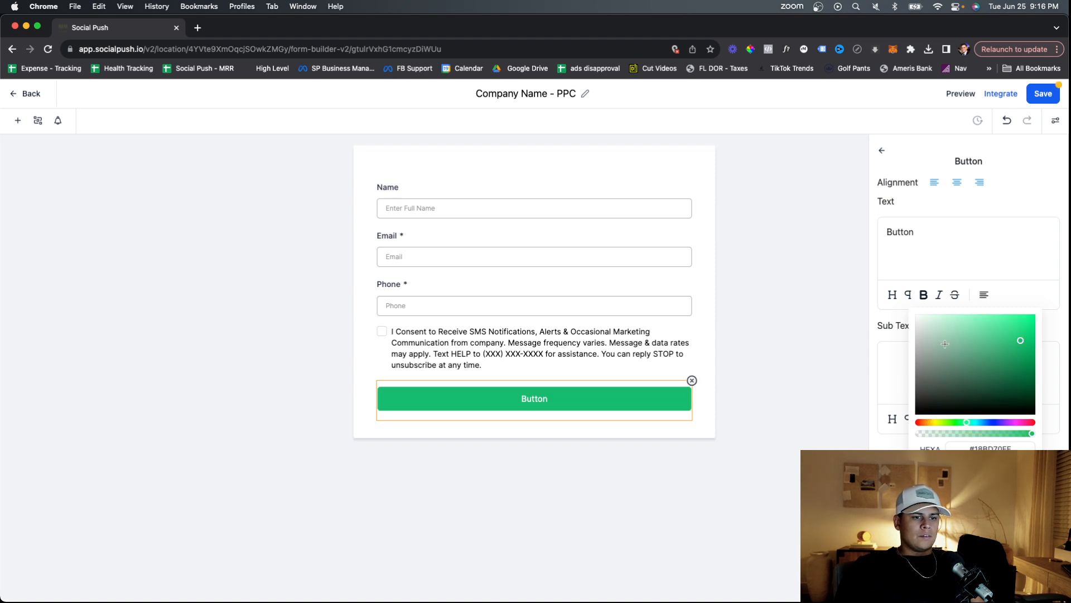
double_click(927, 238)
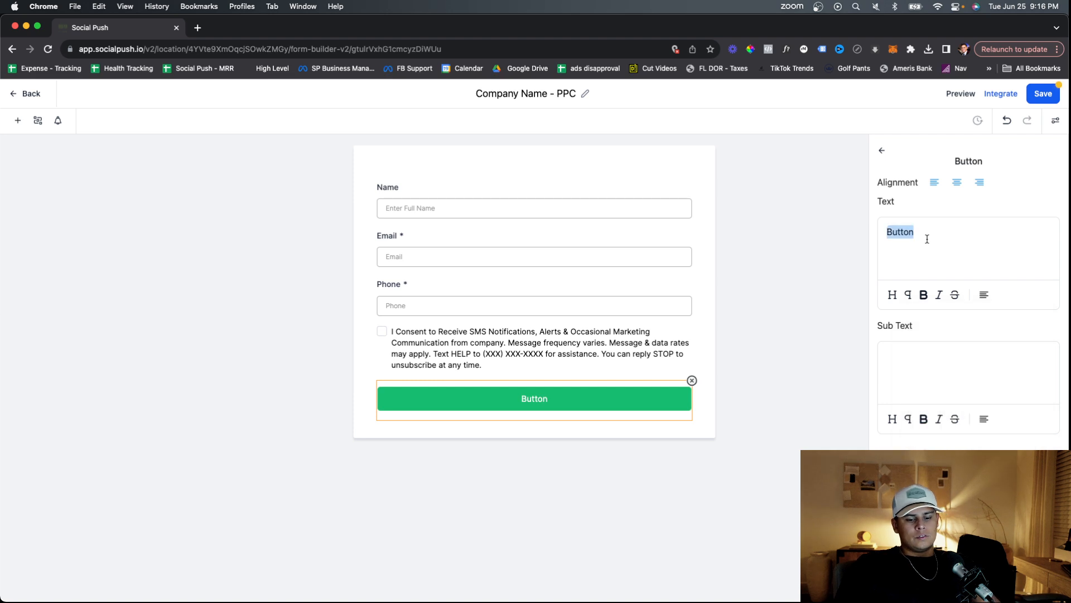
text(Ge)
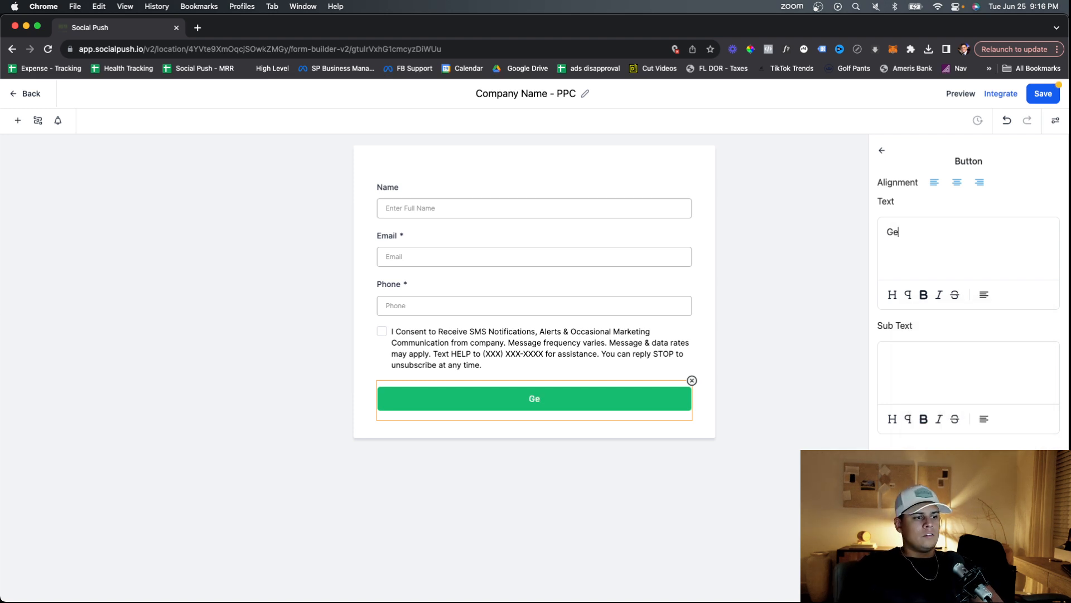
text(t Access N)
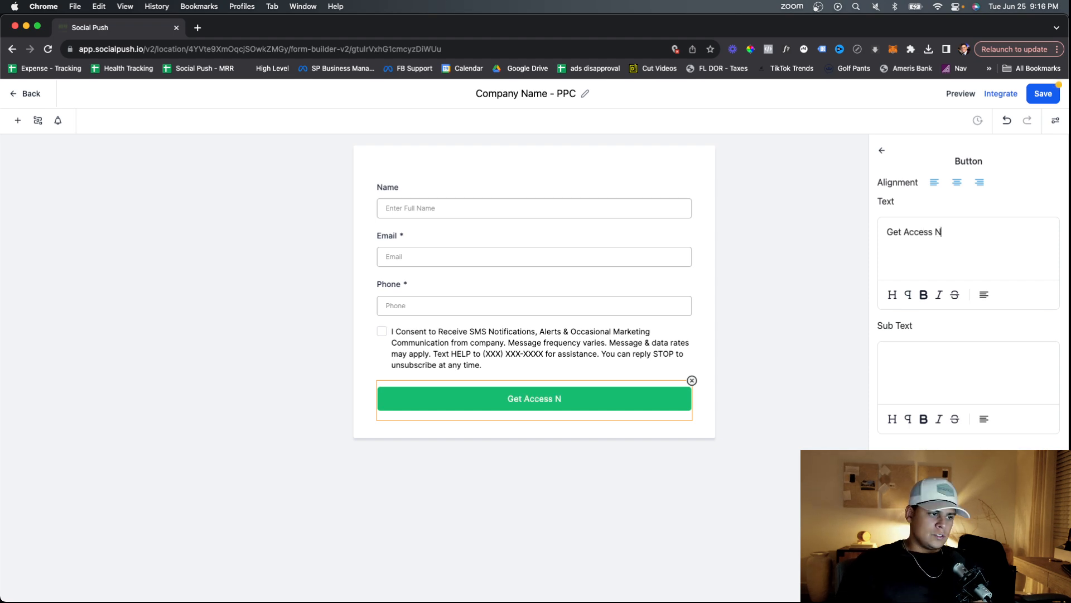
text(ow!)
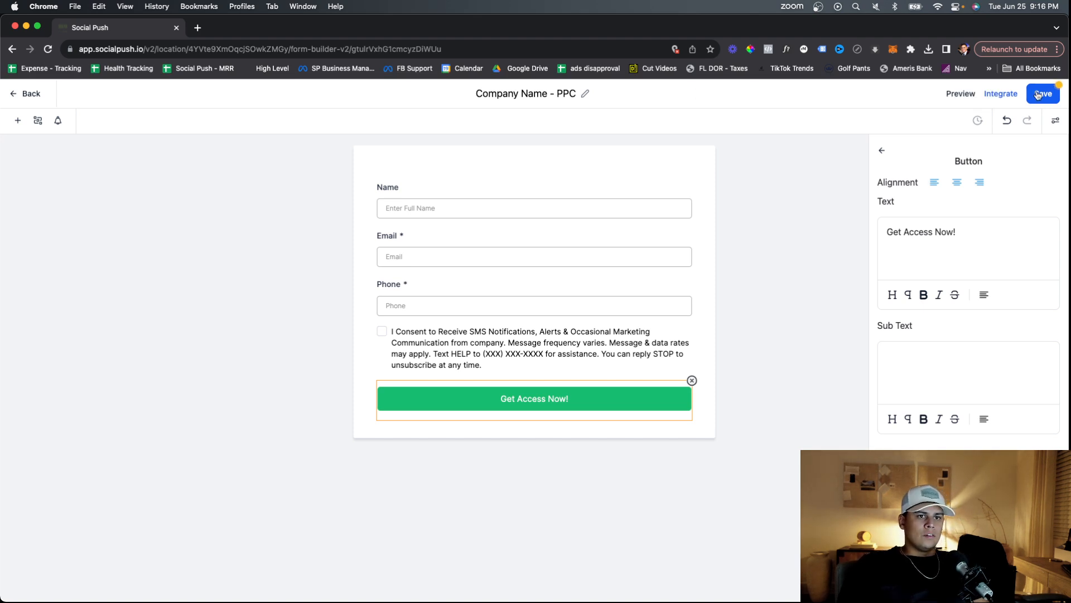
click(882, 152)
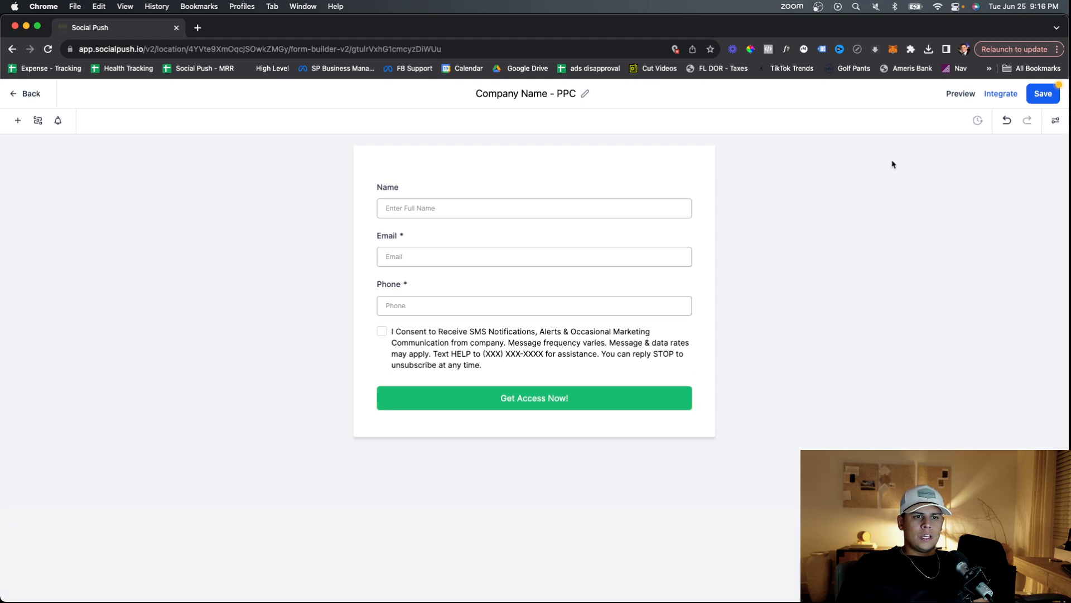
Save the Company Name - PPC form, return to the Forms list, and open the Funnels page.
click(1044, 96)
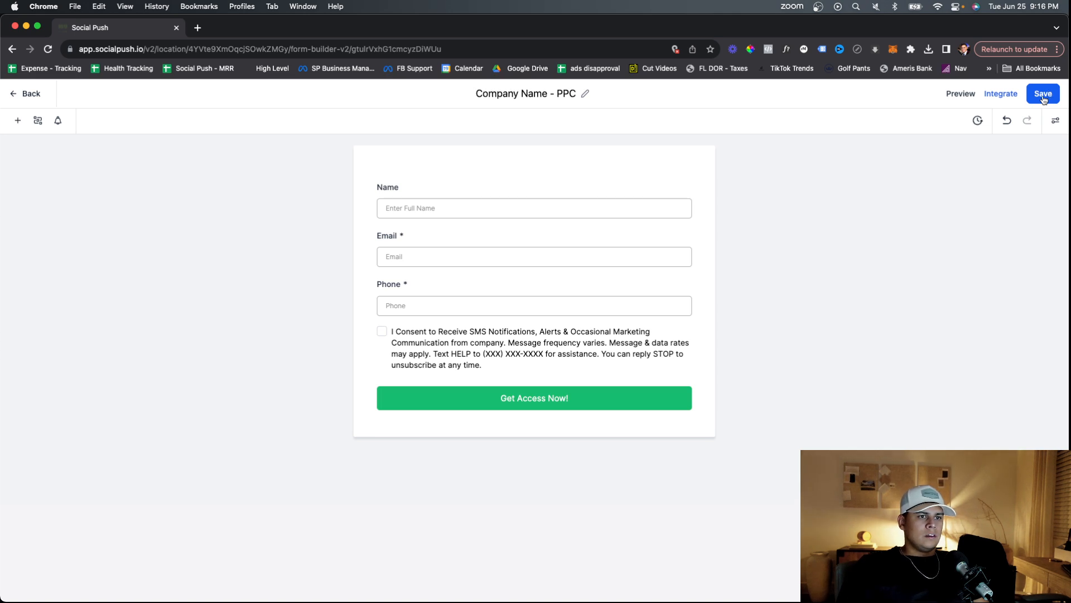
click(26, 96)
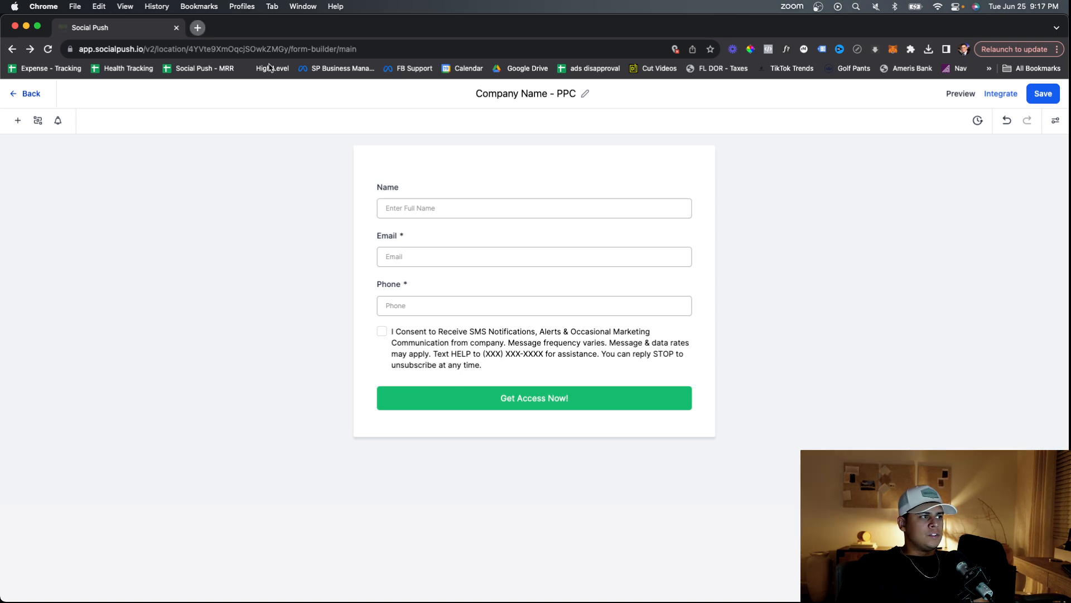
key(super+t)
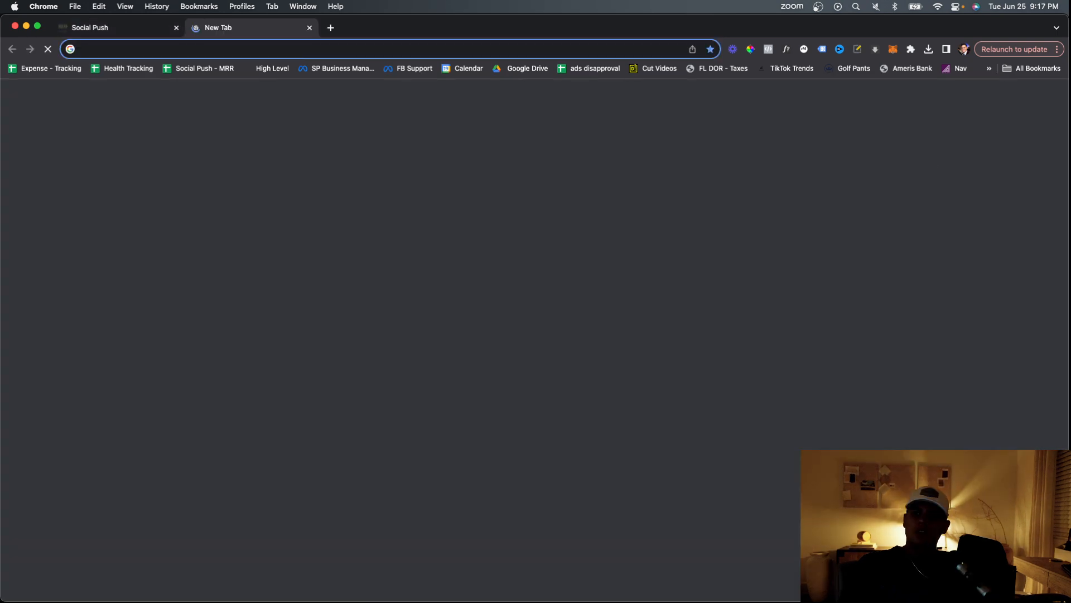
key(super+w)
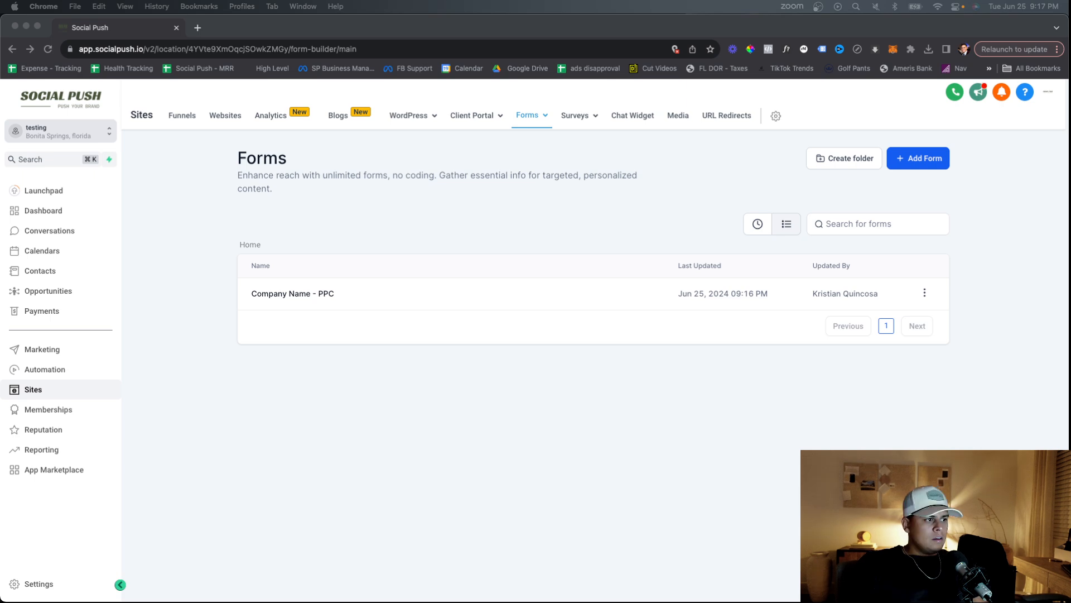
click(175, 124)
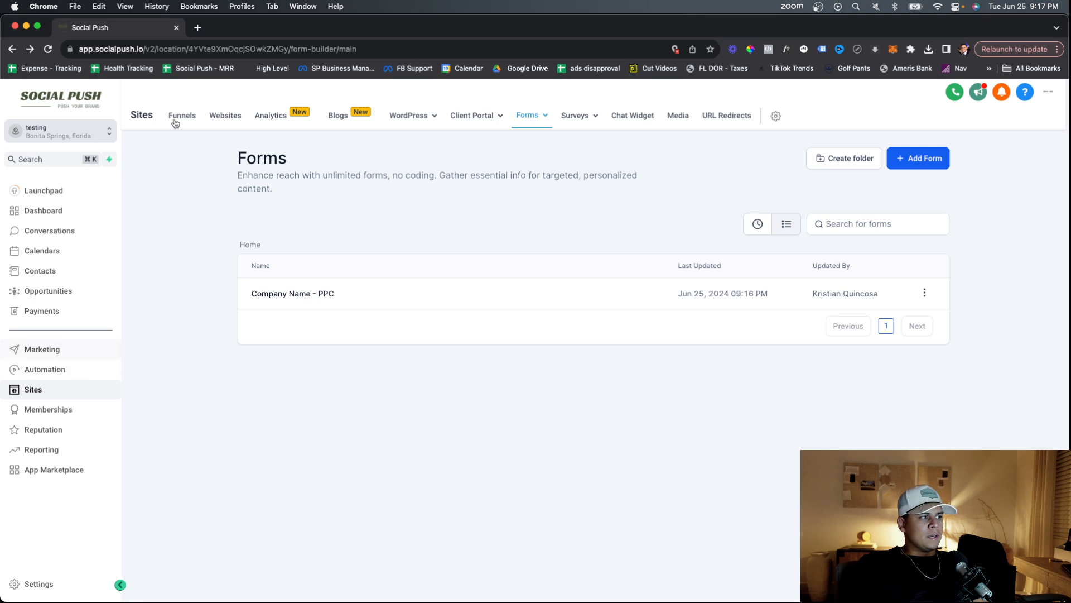
click(181, 119)
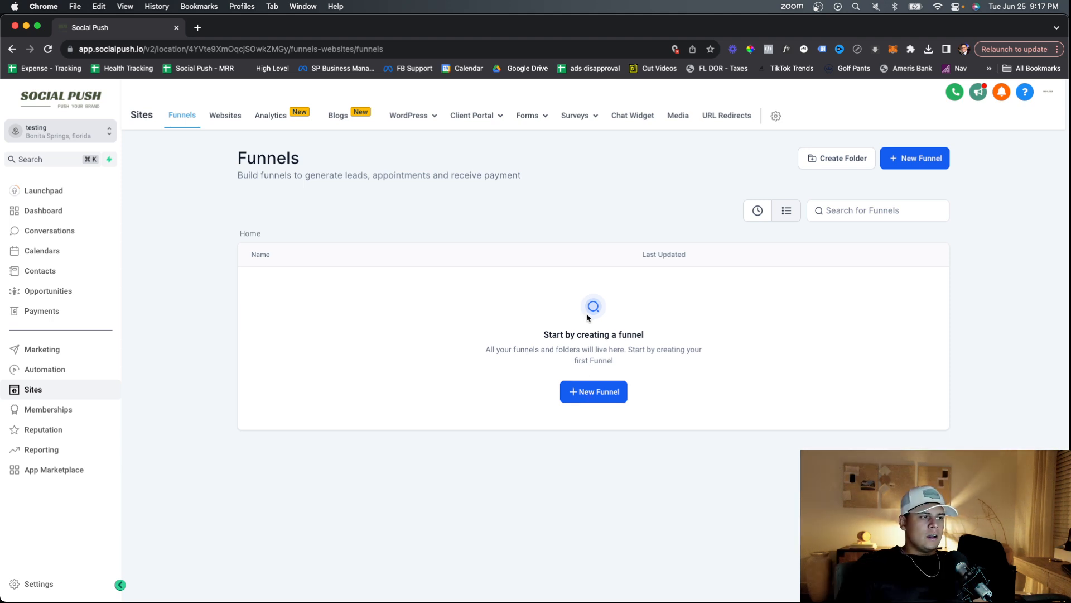
Start a new funnel from templates and filter the templates to Lead Capture.
click(594, 392)
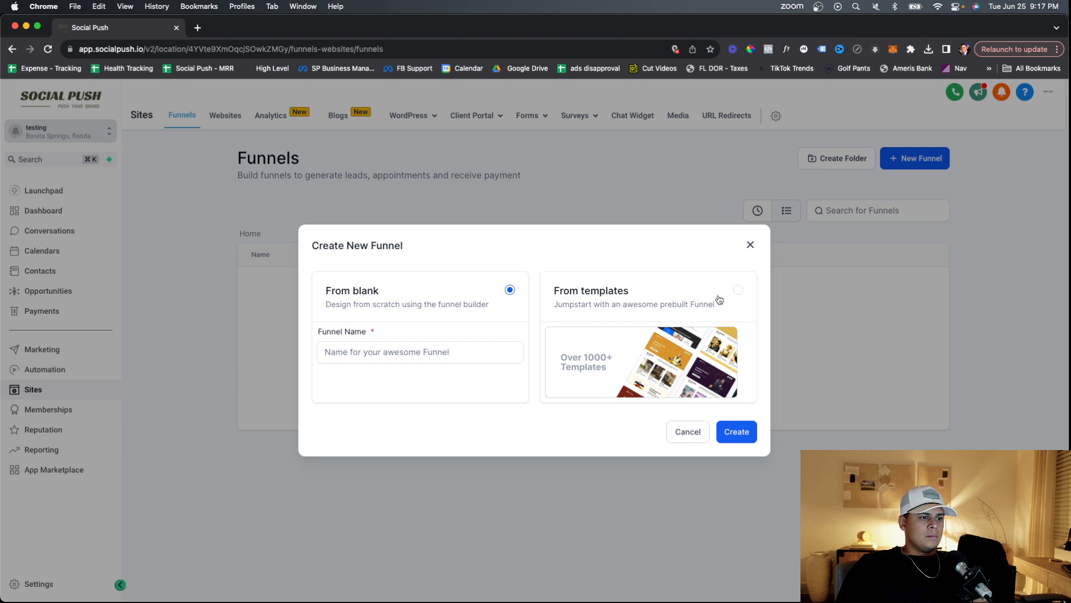
click(719, 300)
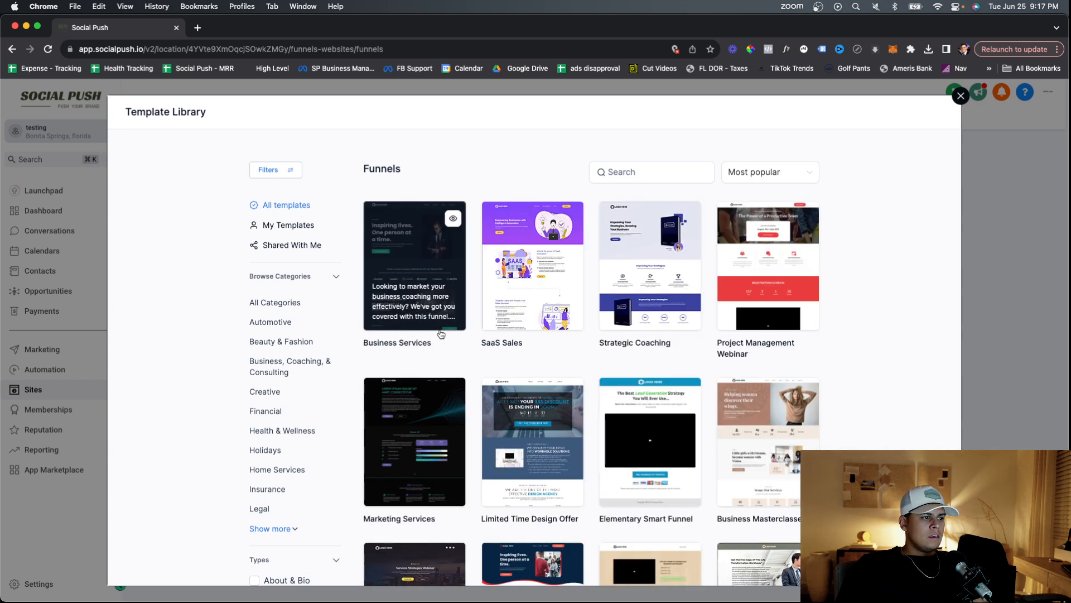
scroll(390, 333, down, 1)
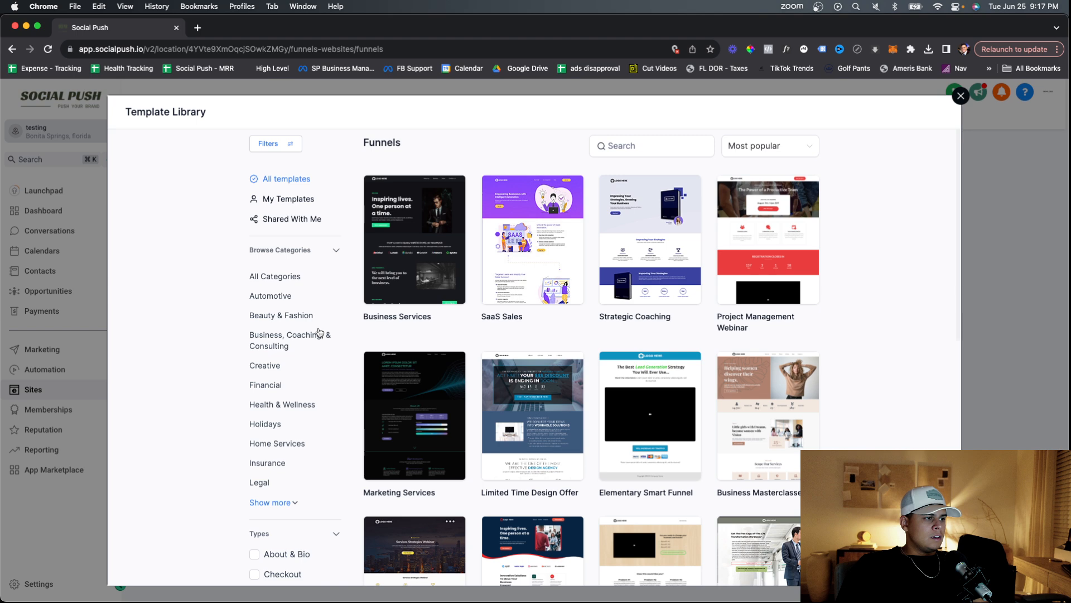
scroll(320, 332, down, 8)
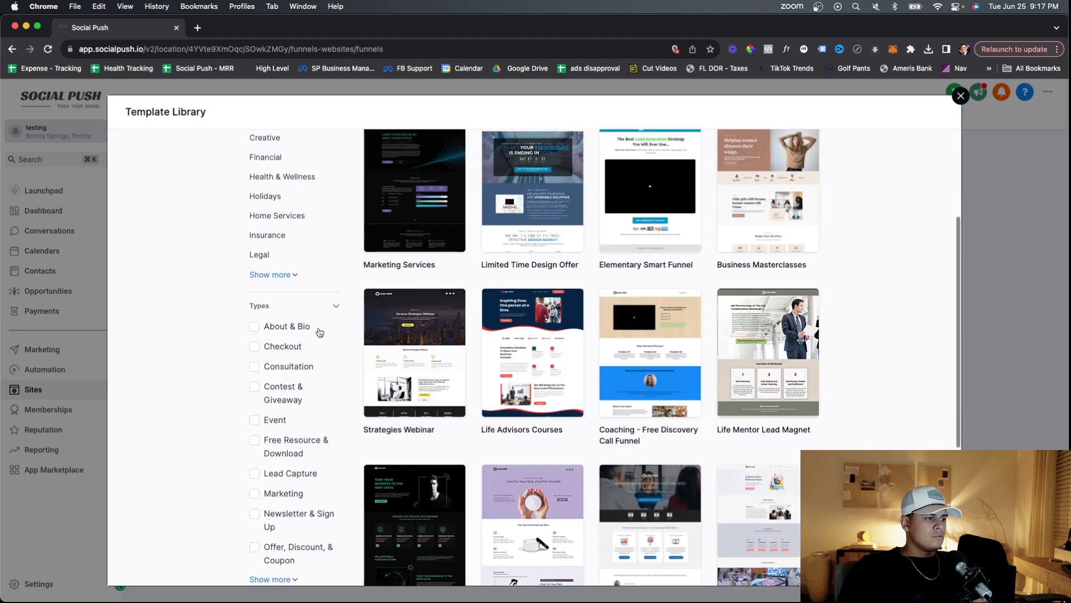
scroll(286, 323, down, 2)
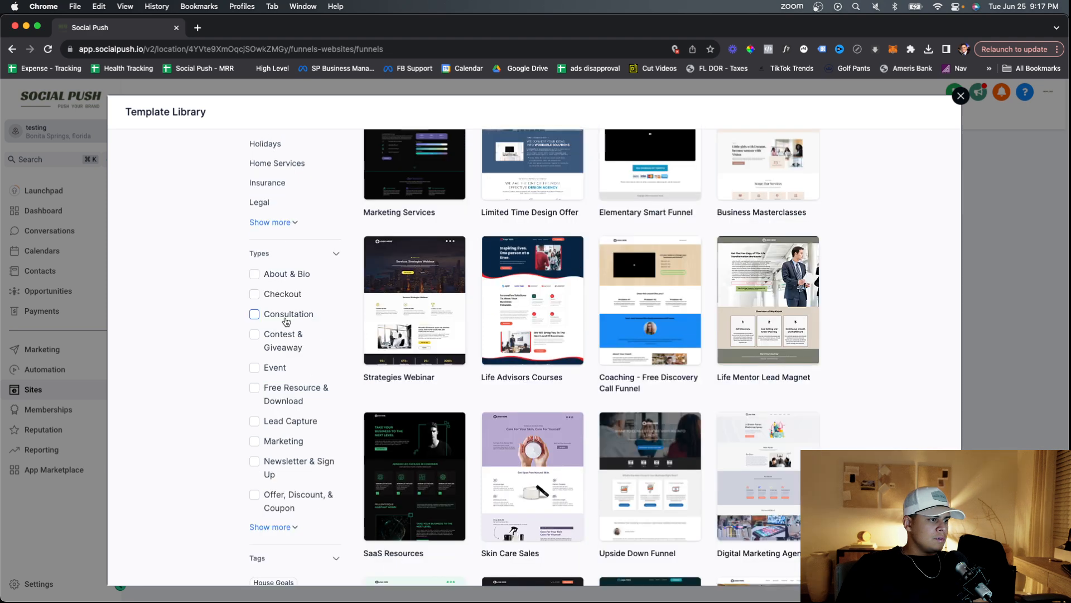
click(255, 420)
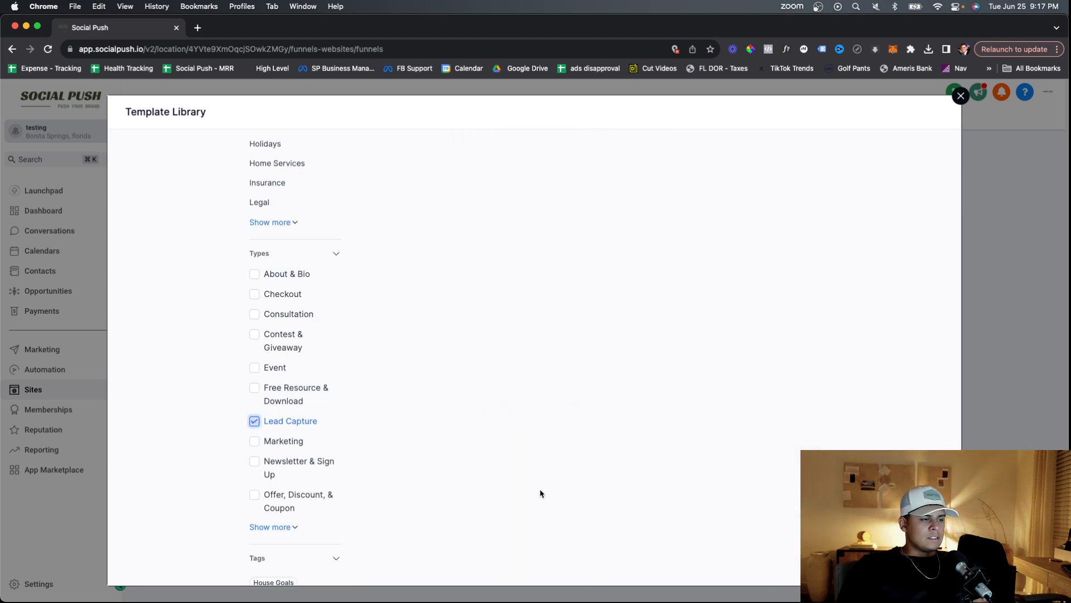
Load more templates and build the funnel from the Investment Advisor template.
scroll(651, 497, up, 2)
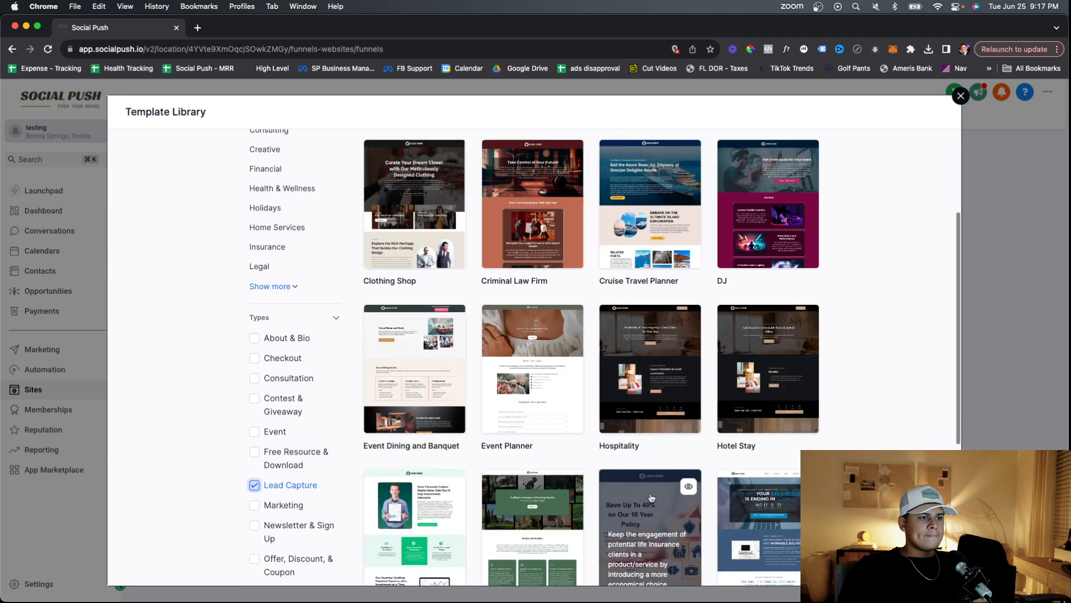
scroll(651, 497, up, 3)
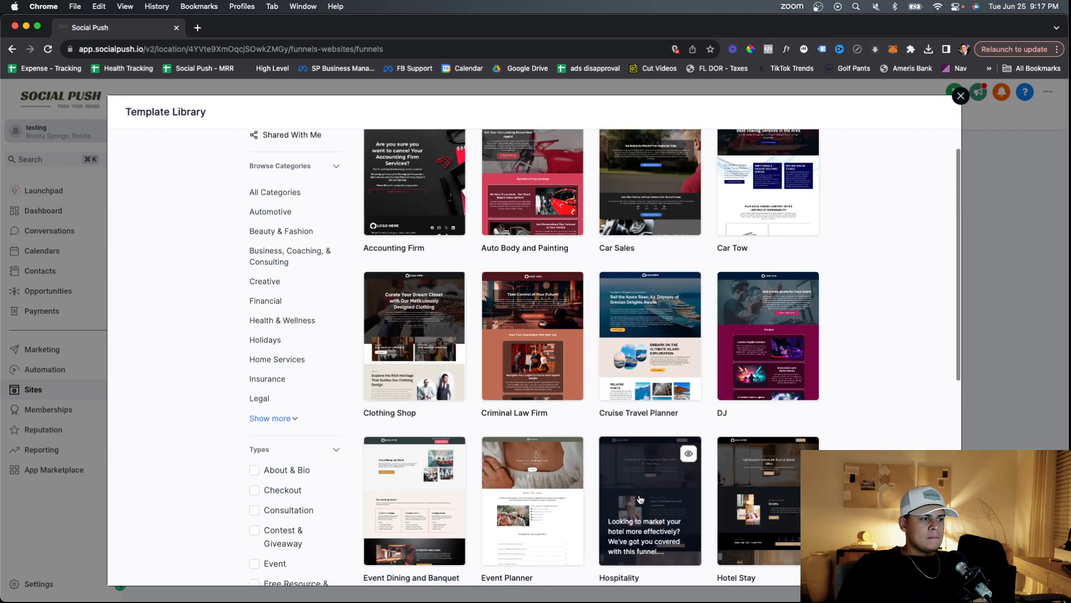
scroll(641, 498, down, 3)
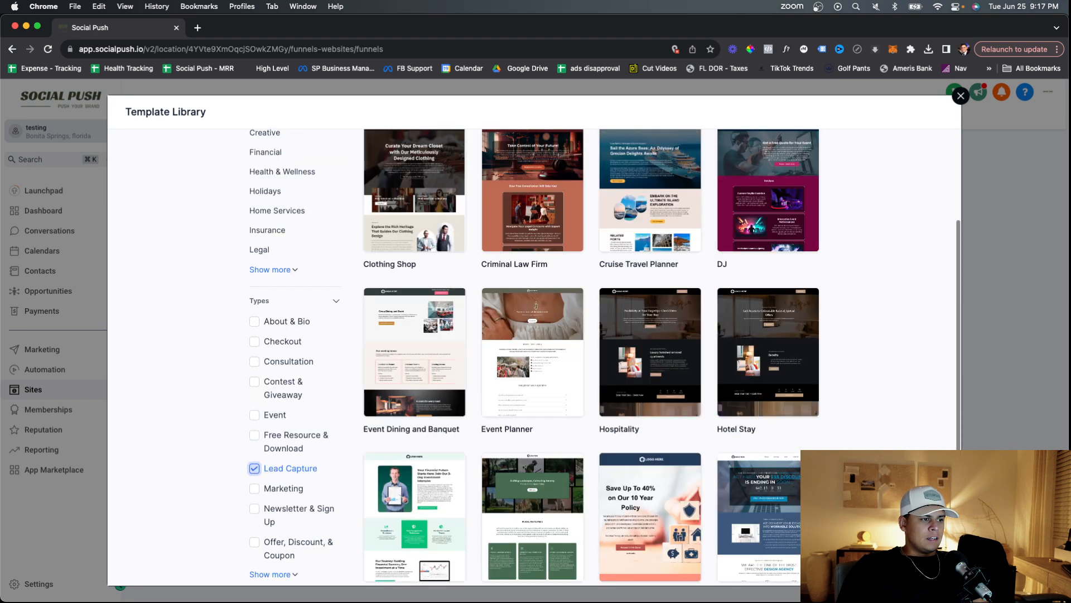
scroll(604, 357, down, 1)
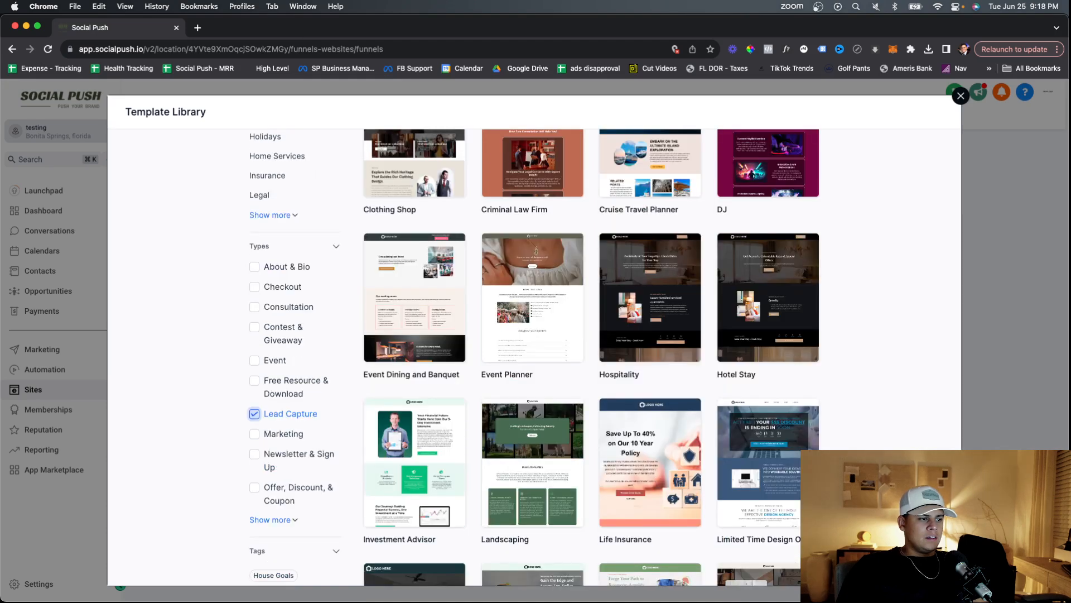
scroll(592, 357, down, 2)
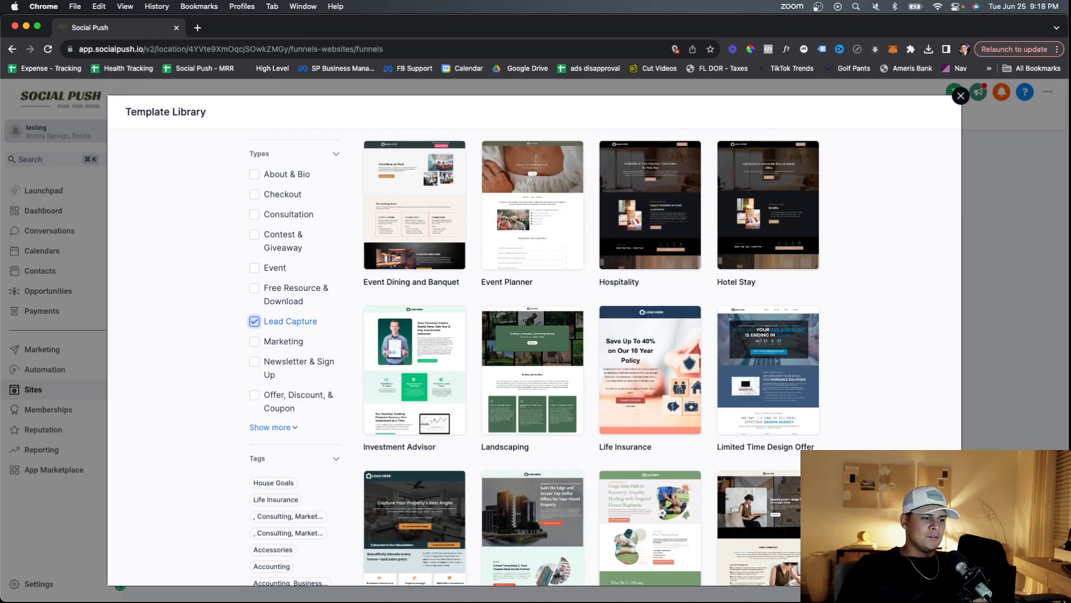
scroll(614, 519, down, 3)
click(614, 518)
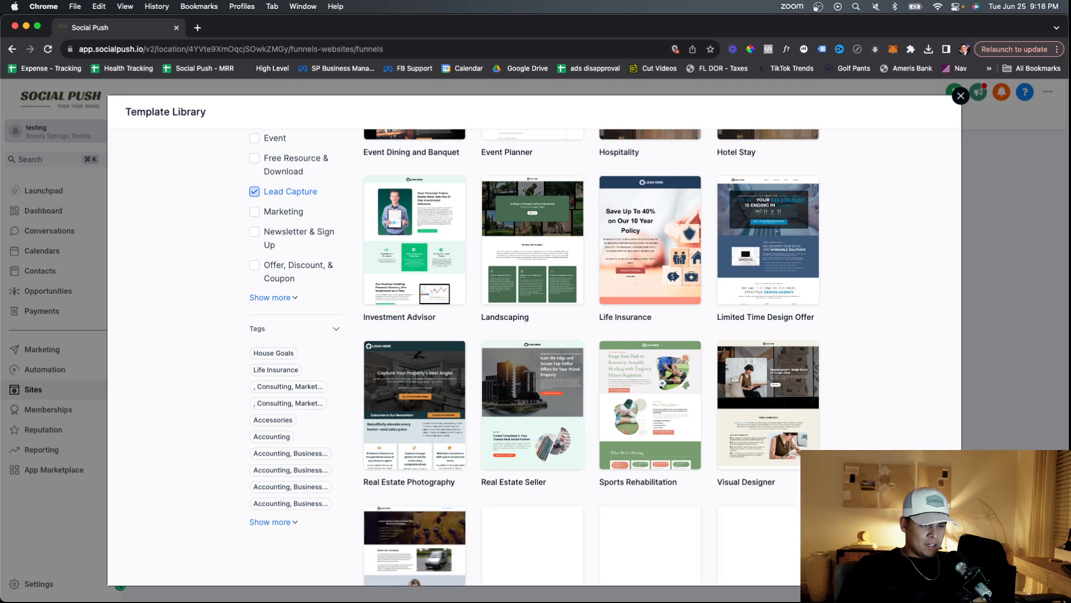
scroll(759, 491, down, 6)
scroll(758, 491, down, 5)
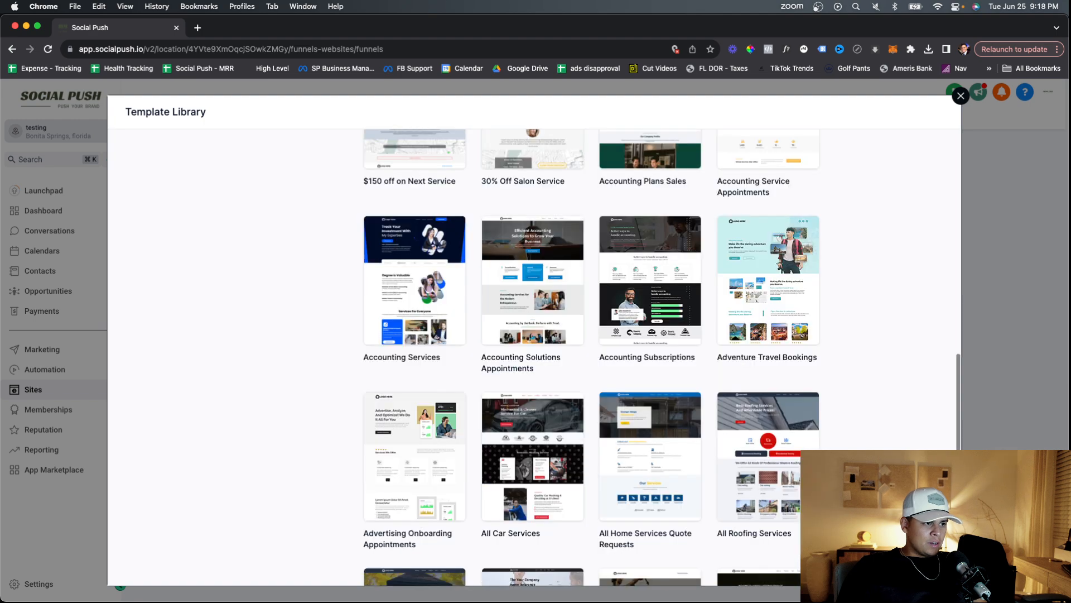
scroll(591, 357, down, 3)
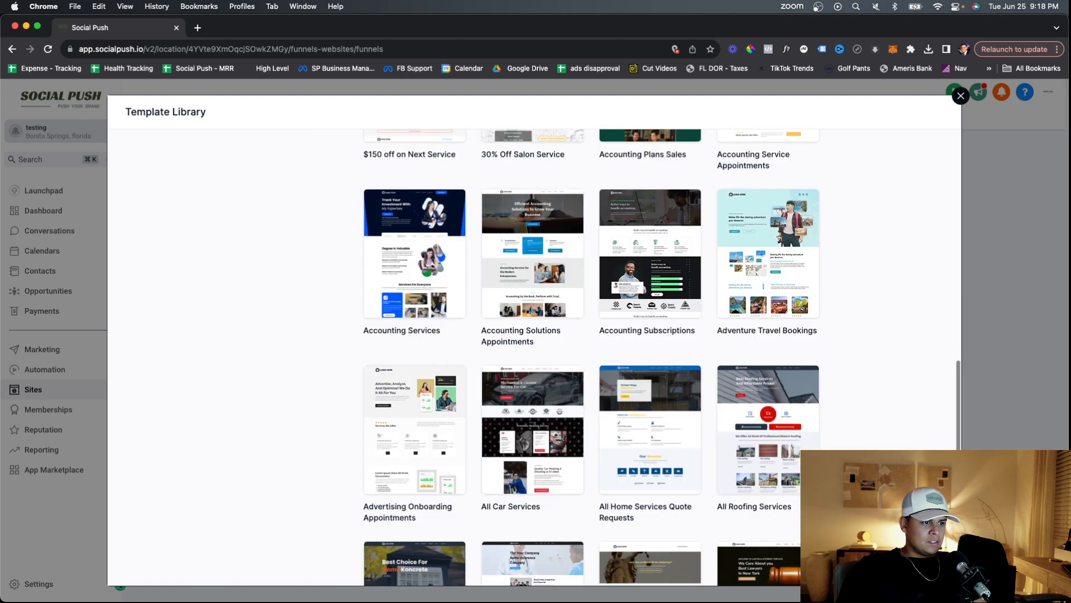
scroll(807, 480, up, 20)
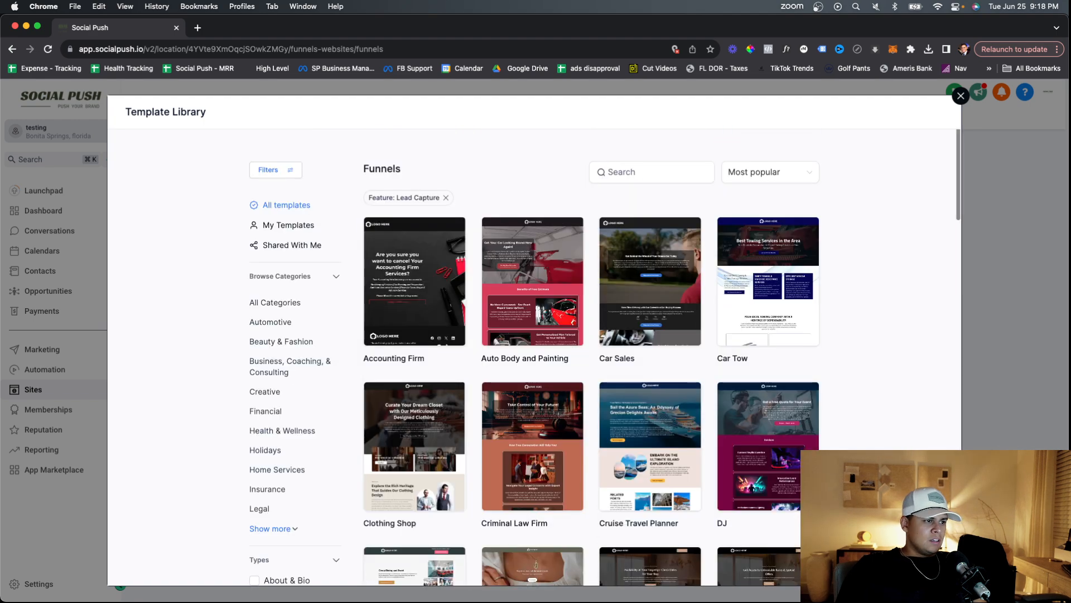
scroll(538, 506, down, 5)
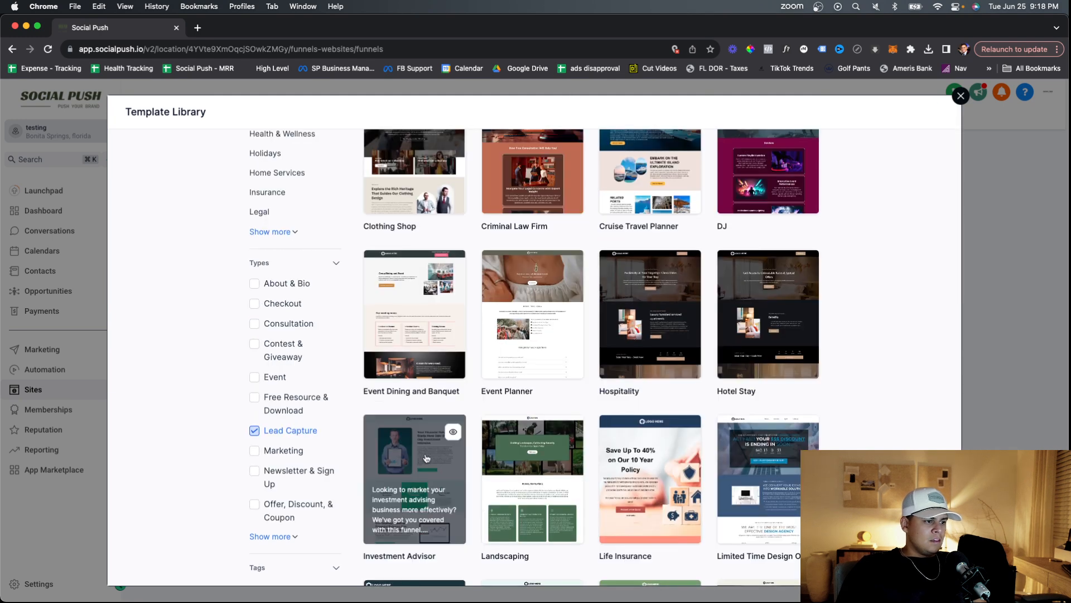
click(425, 459)
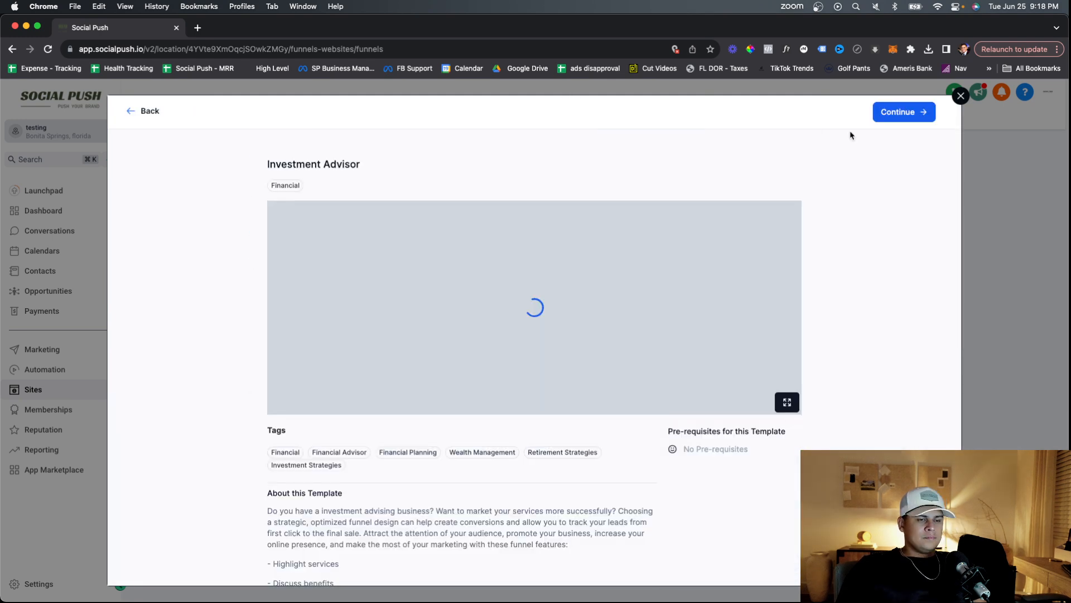
click(893, 113)
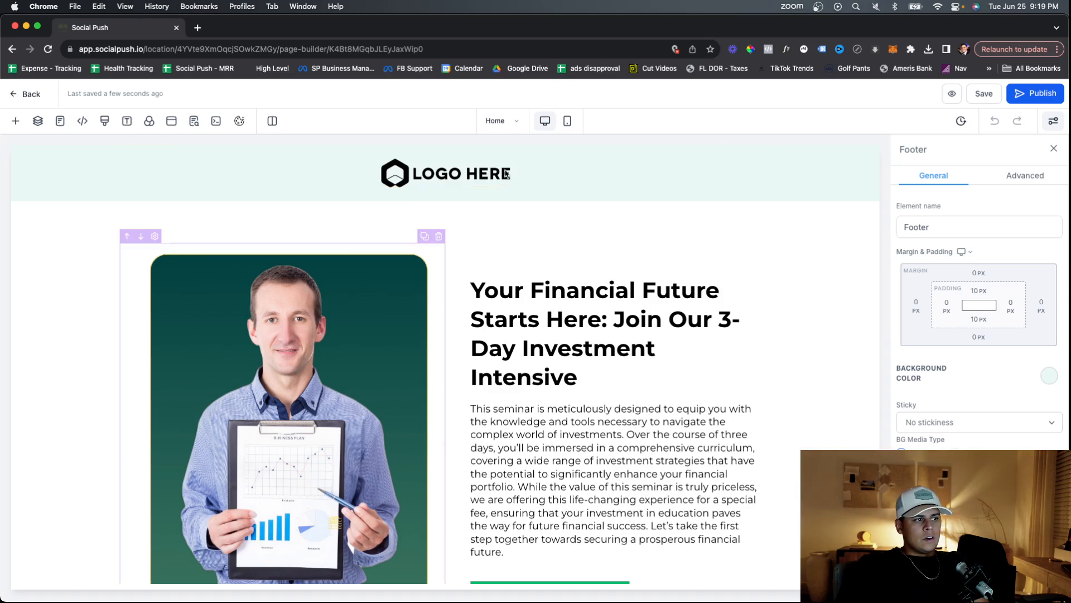
Replace the hero headline text with FREE MASTERCLASS!
scroll(519, 232, down, 3)
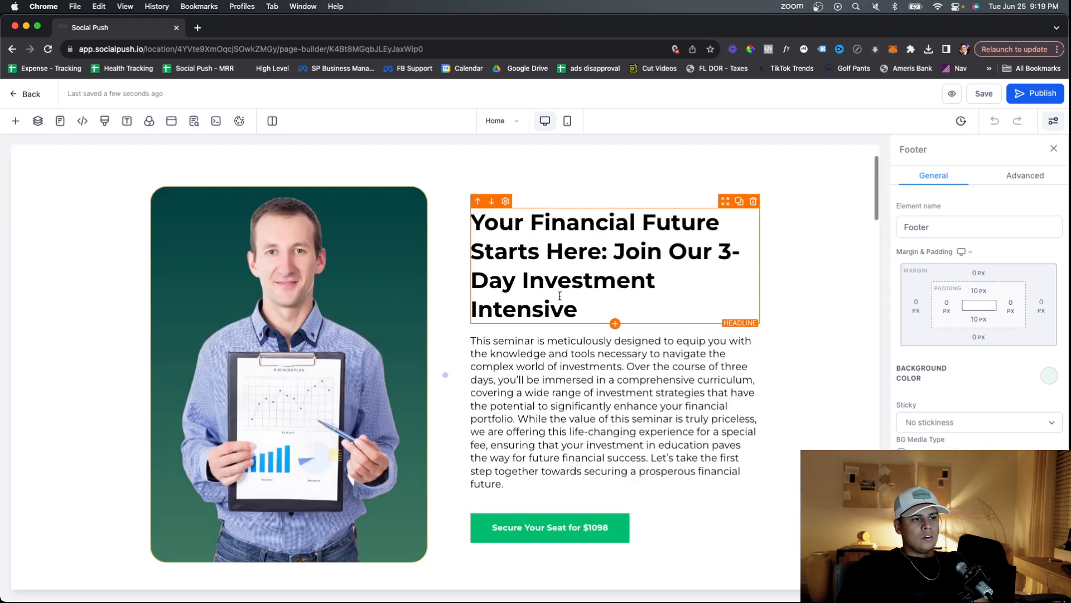
scroll(619, 288, up, 2)
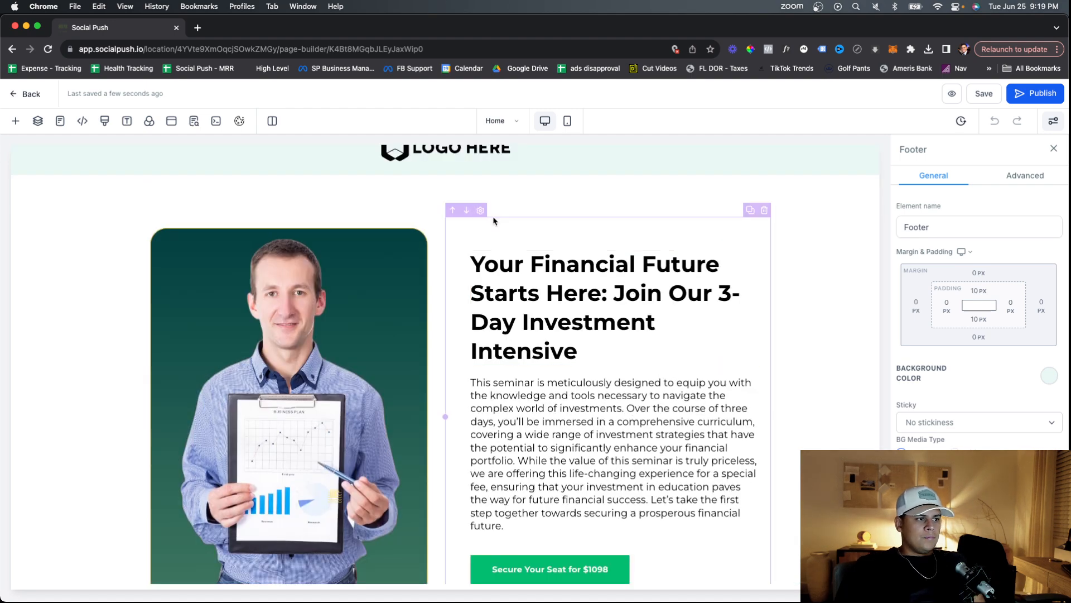
scroll(491, 219, up, 1)
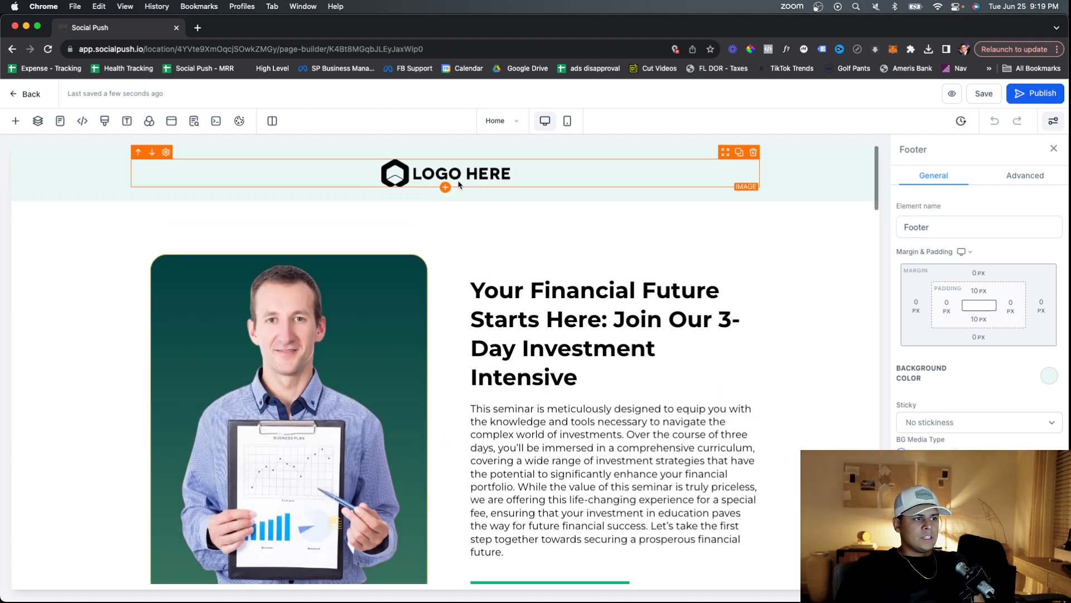
click(504, 178)
scroll(942, 429, down, 2)
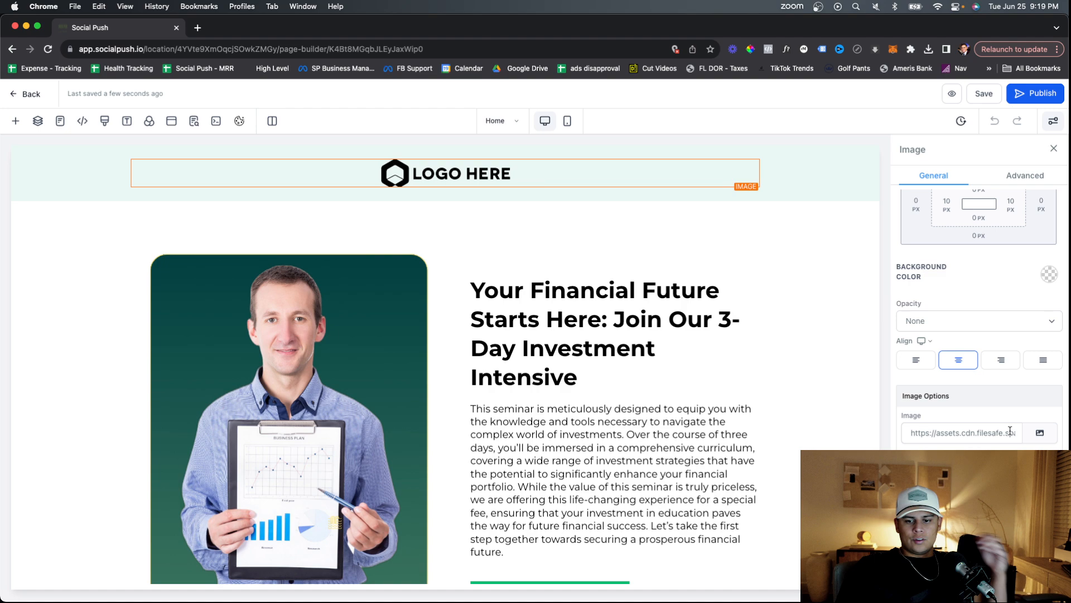
scroll(793, 419, down, 3)
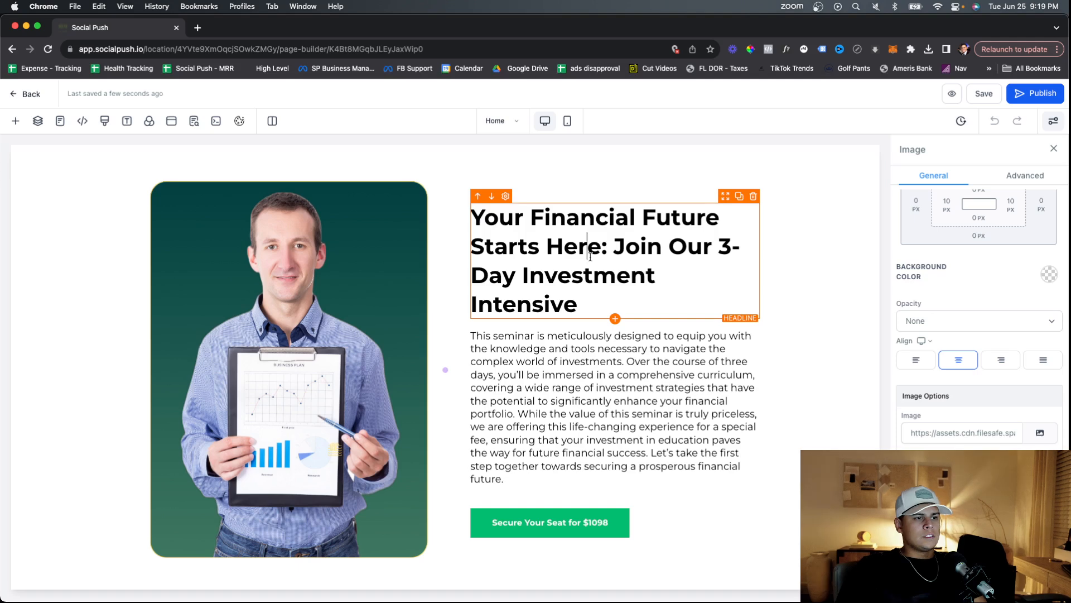
triple_click(587, 296)
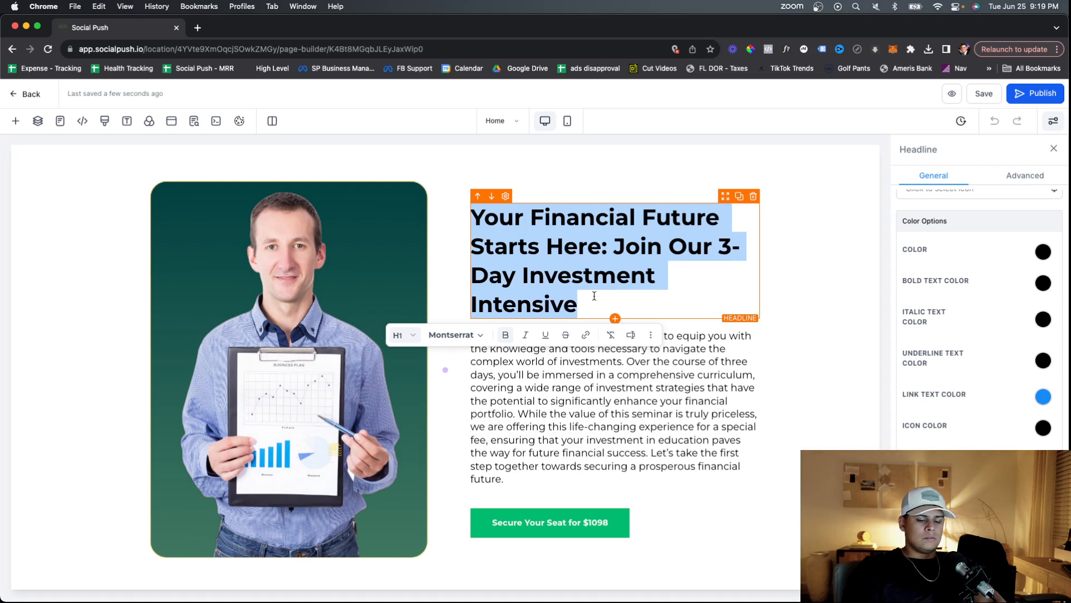
text(GEt A)
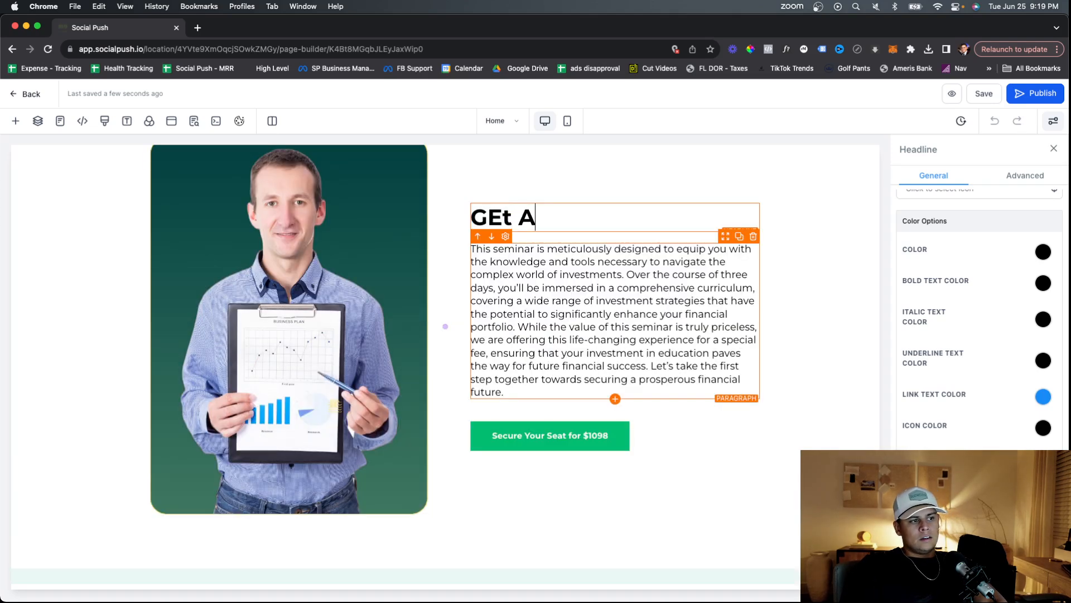
key(BackSpace)
key(BackSpace)
key(BackSpace)
key(BackSpace)
key(BackSpace)
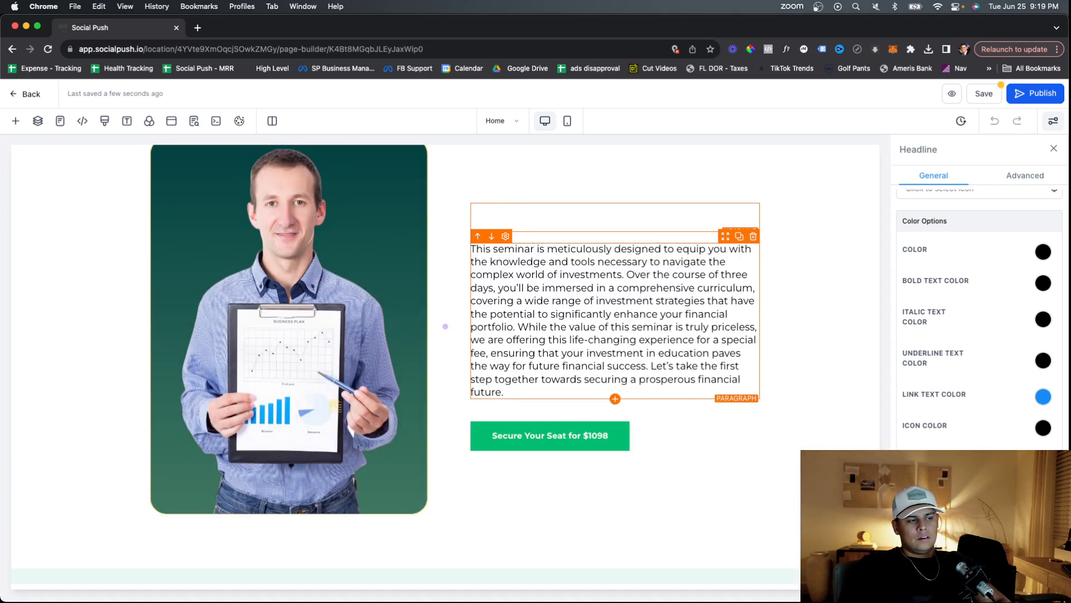
text(FREE Maste)
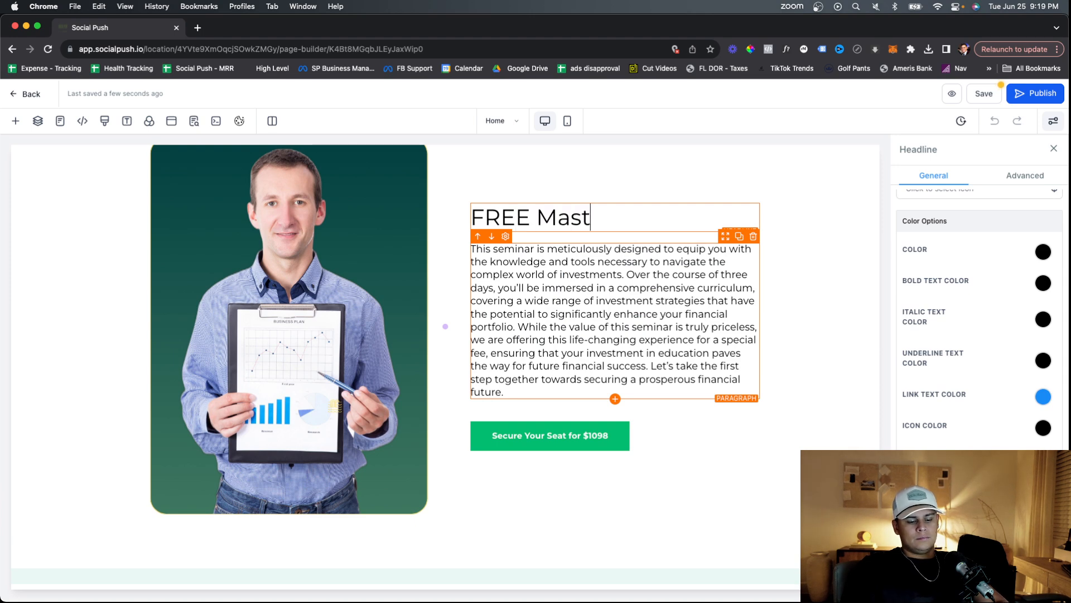
key(BackSpace)
key(BackSpace)
key(BackSpace)
key(BackSpace)
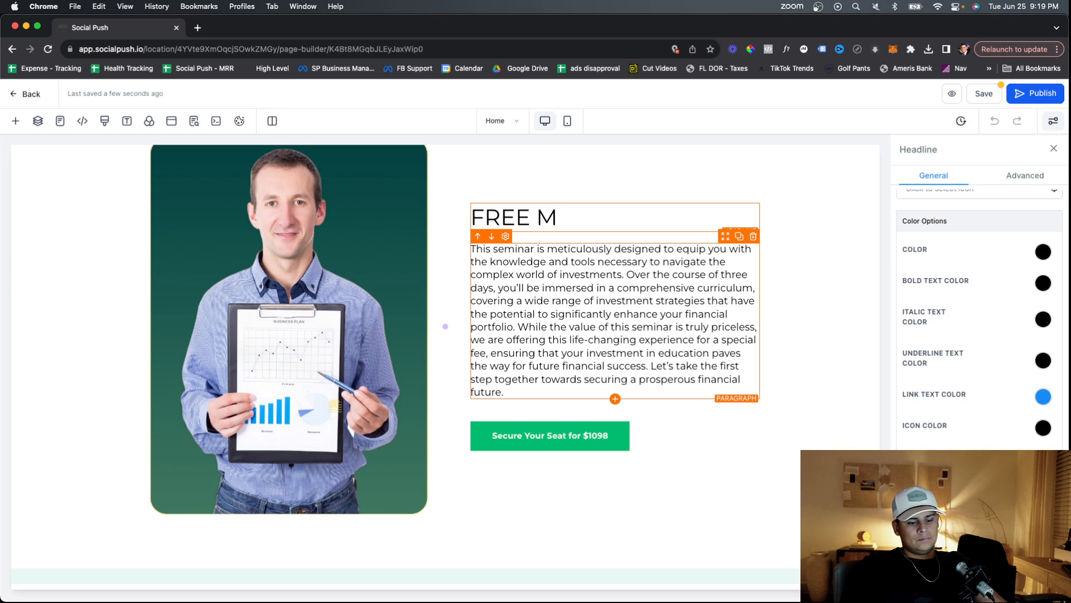
text(ASTERCLAS)
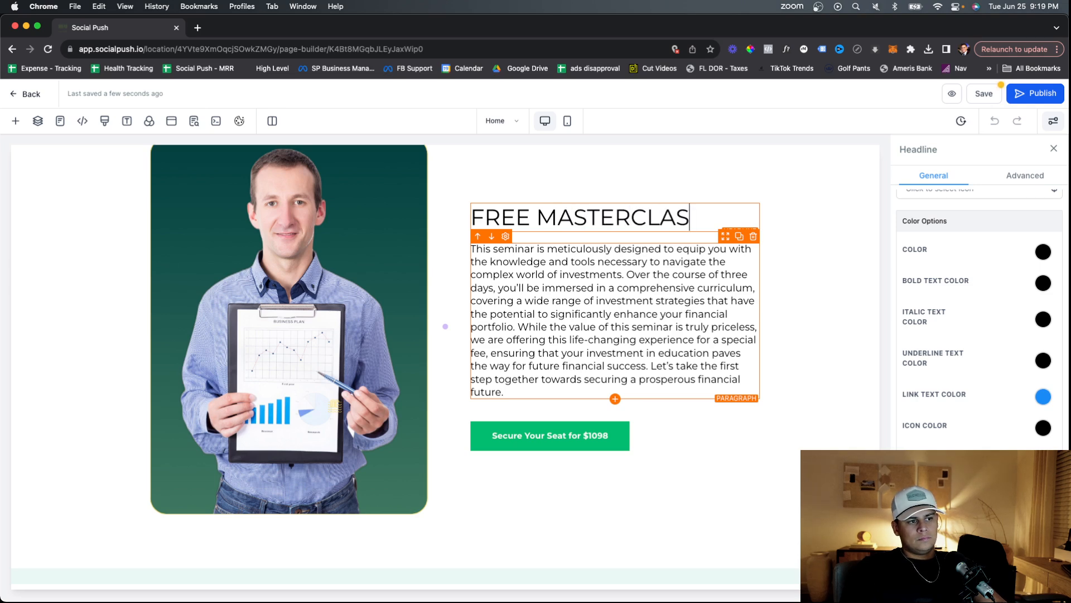
text(S!)
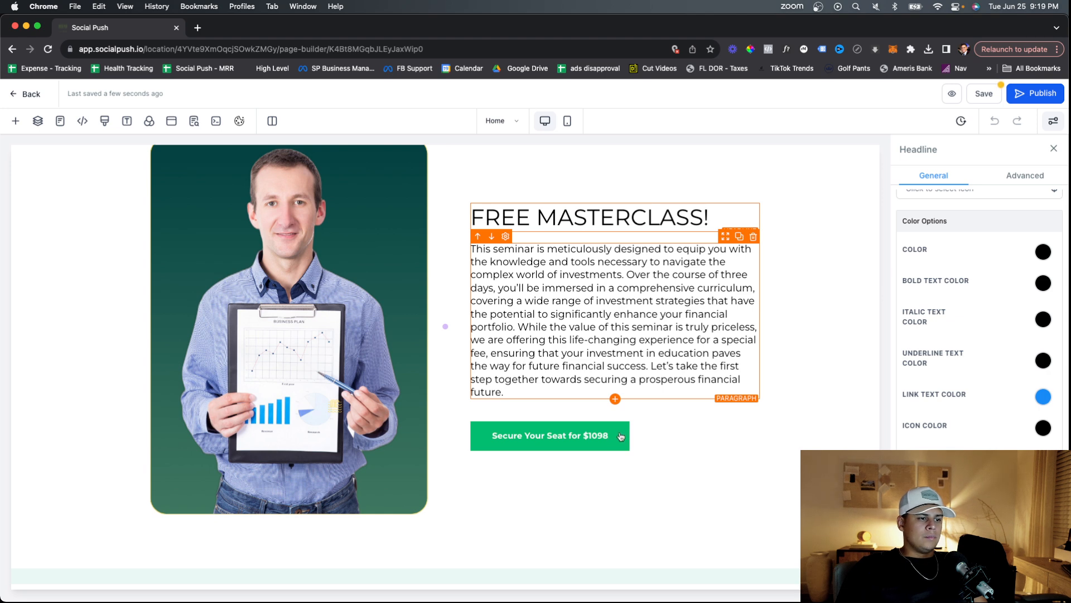
Delete the description paragraph and the 'Secure Your Seat for $1098' button.
key(Delete)
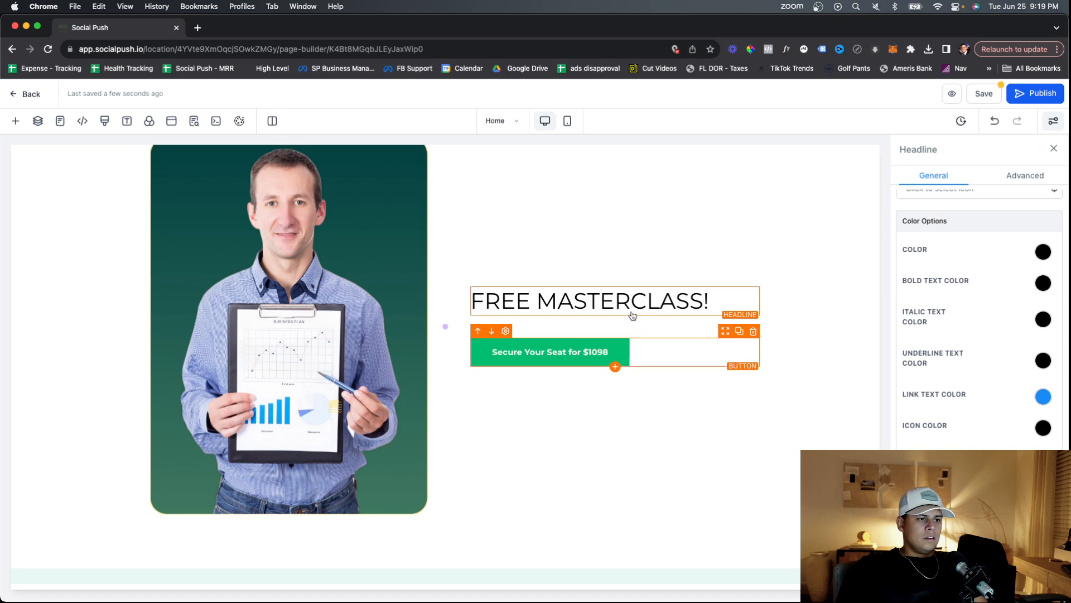
key(Delete)
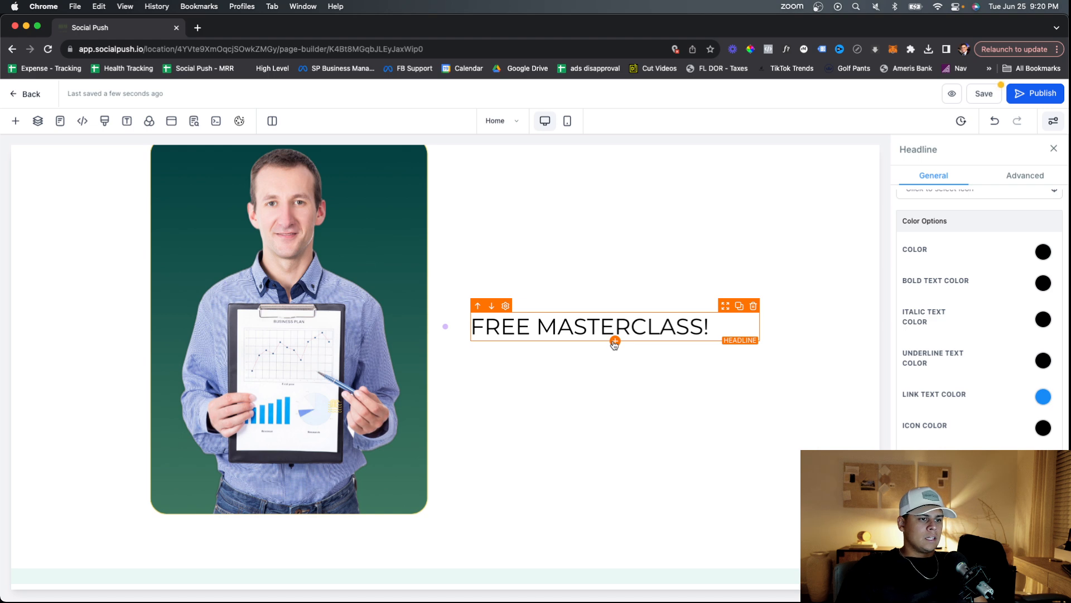
click(614, 341)
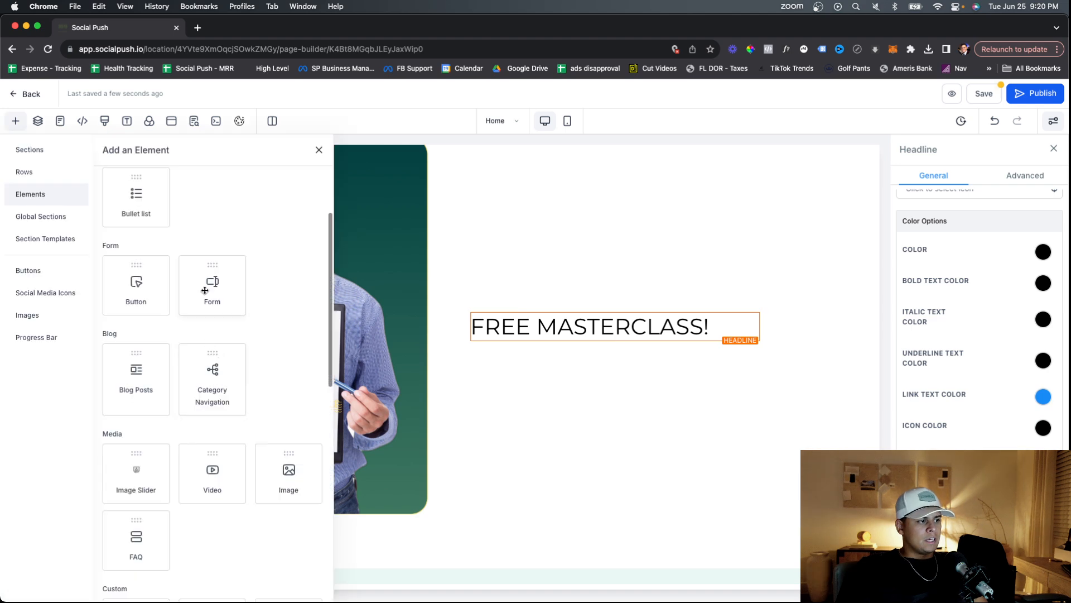
Drop a Form element beneath the headline and pick the Company Name - PPC form.
drag(206, 288, 605, 350)
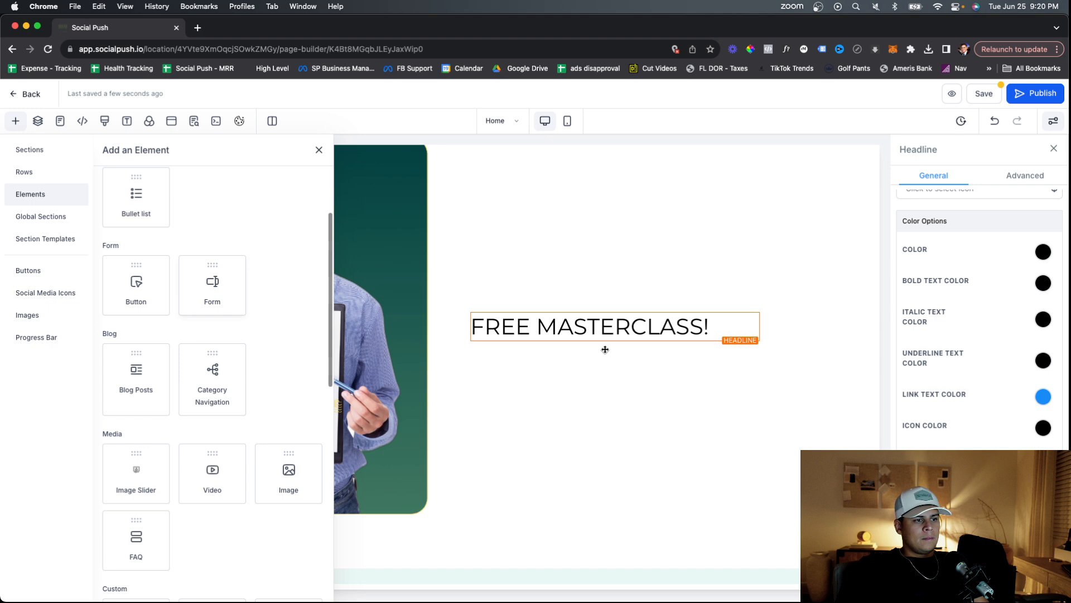
drag(605, 349, 658, 341)
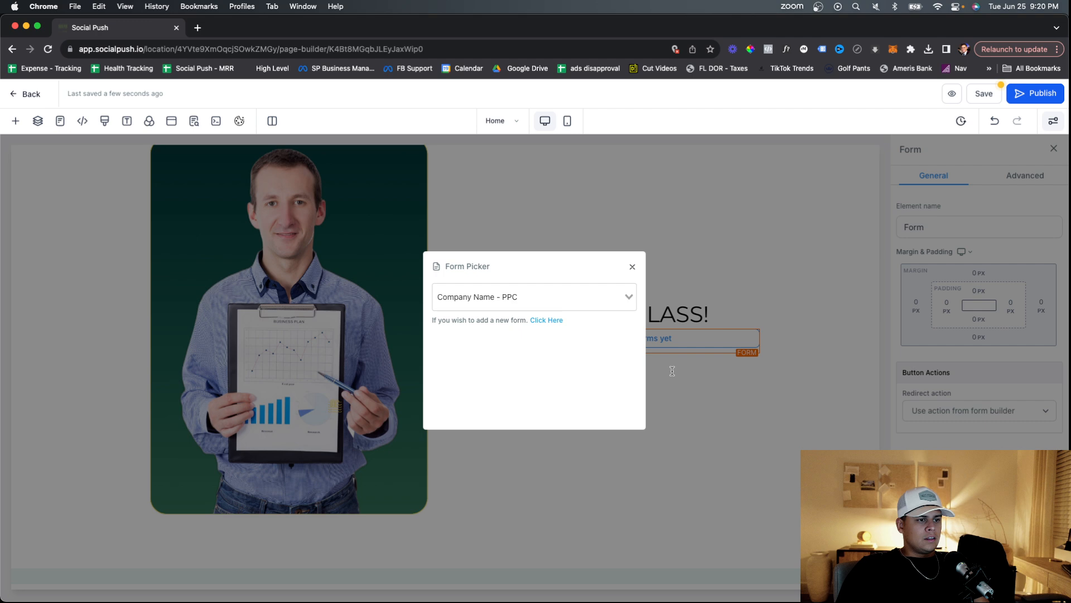
click(672, 371)
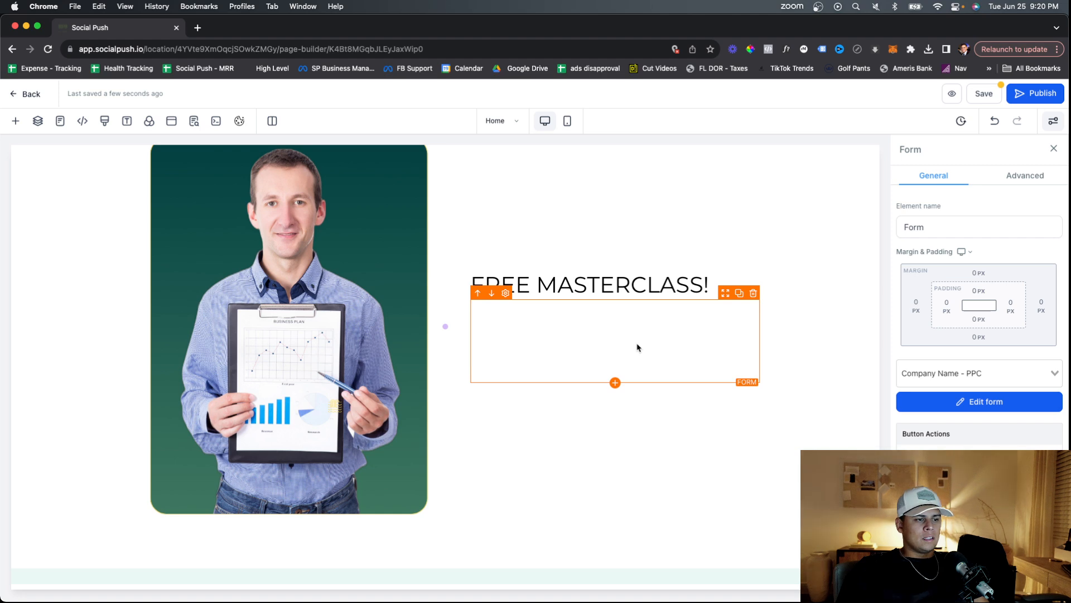
Review the section and form element settings, then save the page.
click(823, 350)
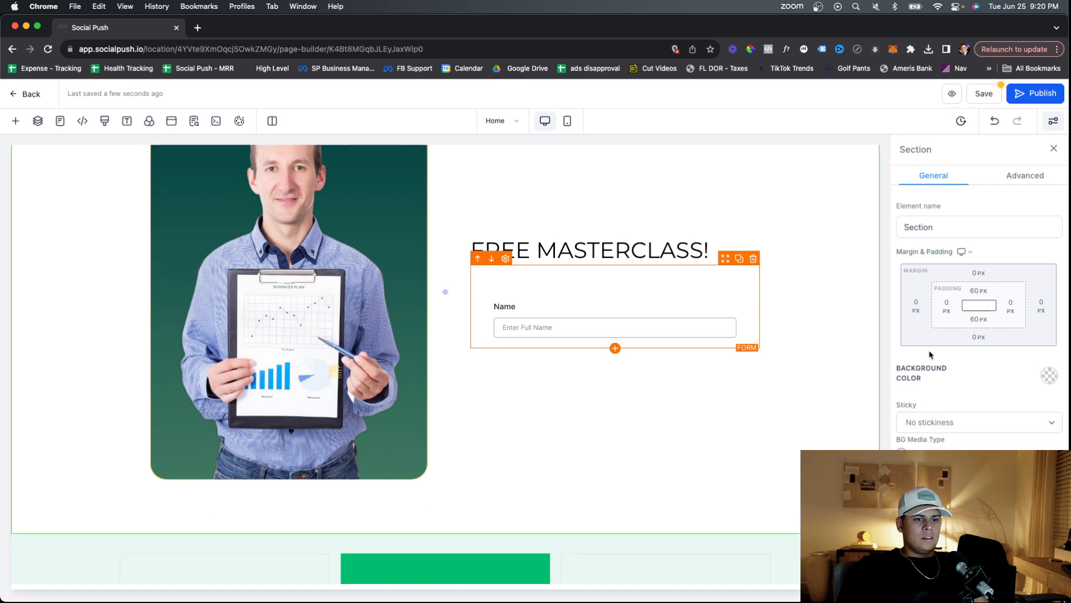
click(633, 284)
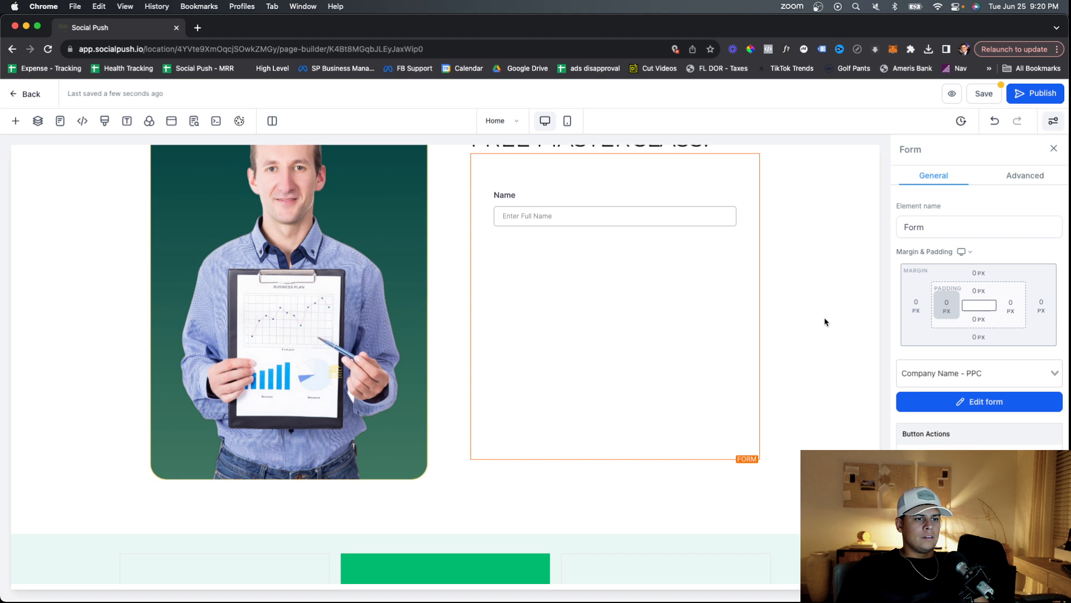
scroll(418, 341, up, 2)
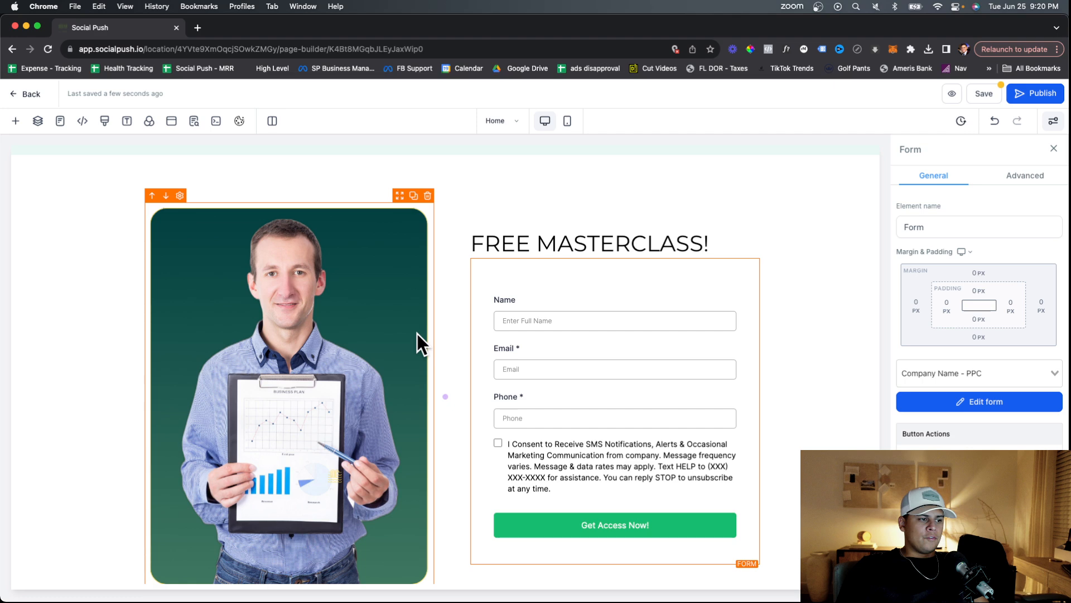
scroll(417, 334, down, 3)
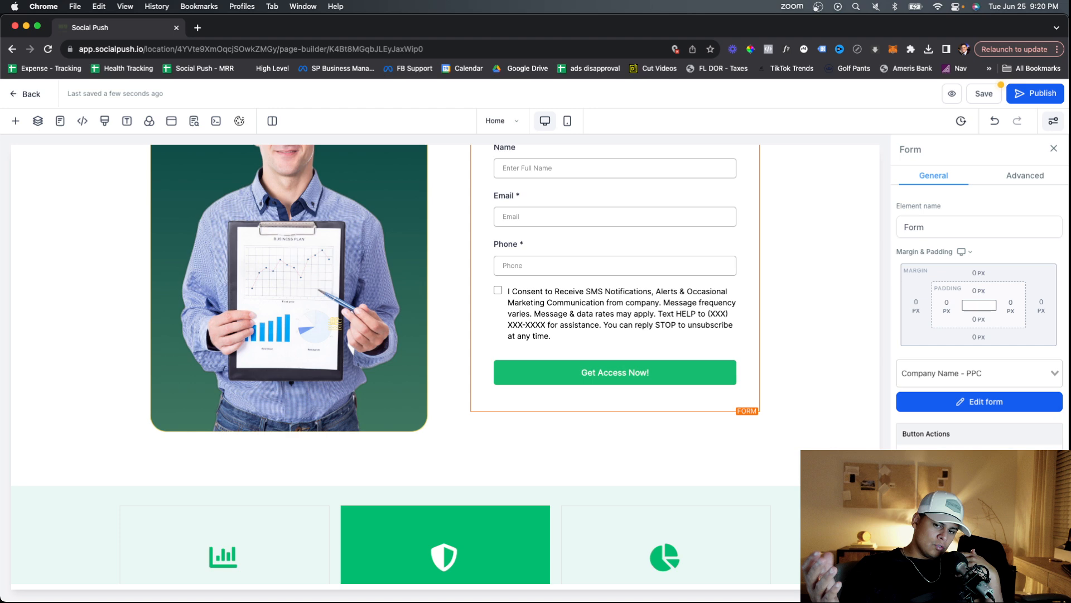
click(1041, 102)
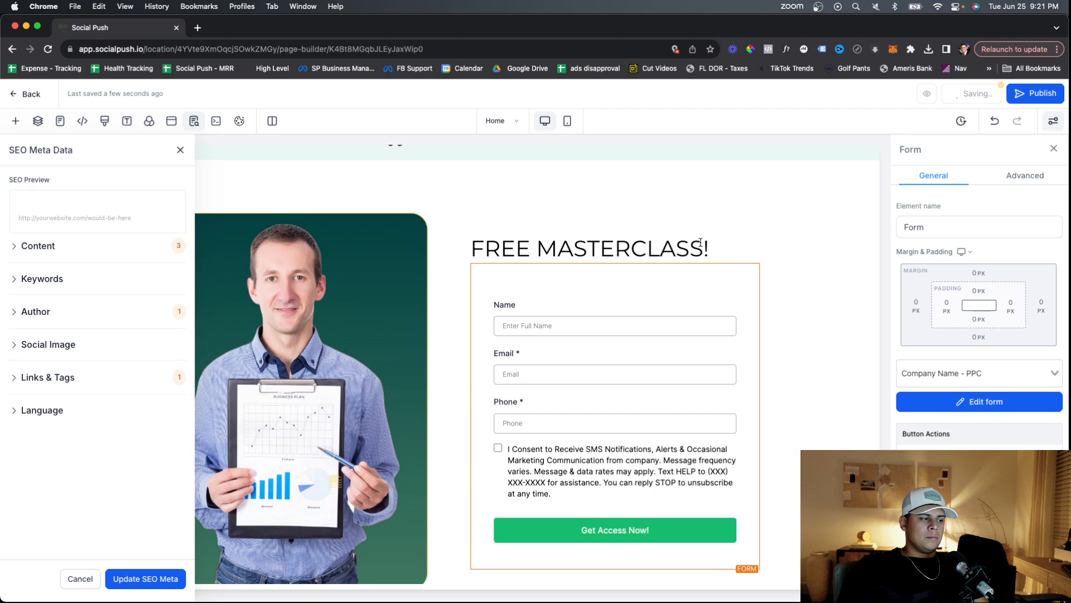
Delete the funnel's Check Out Page step and go to the Automation workflows.
click(30, 96)
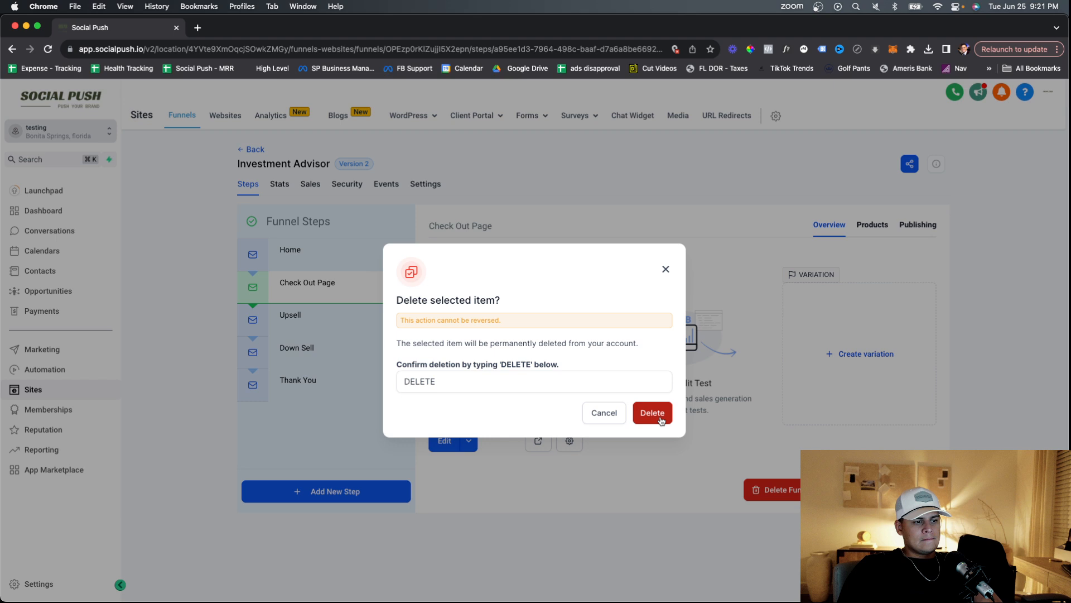
click(661, 421)
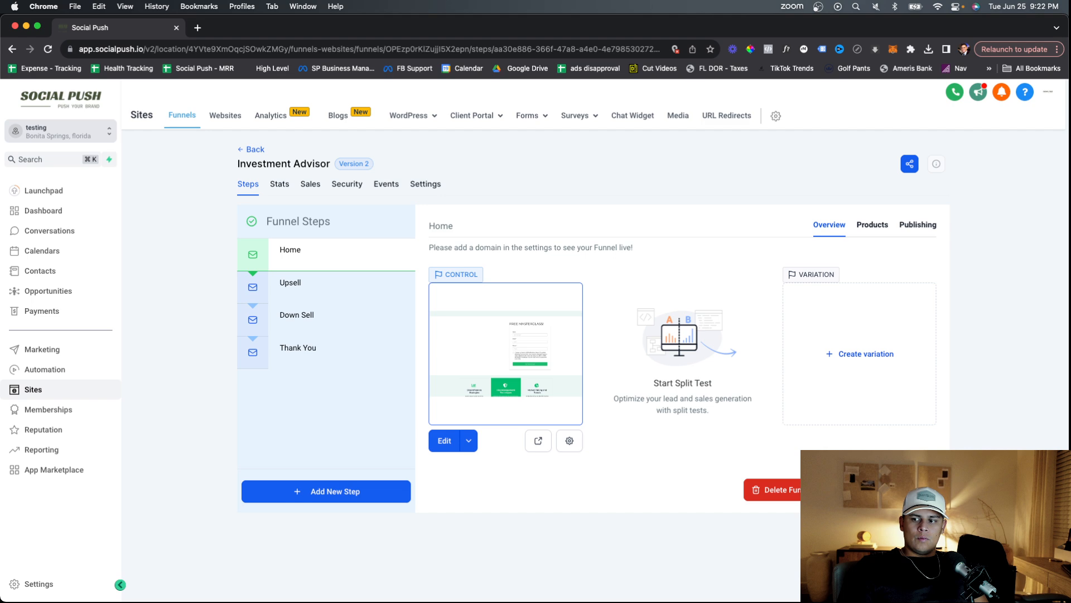
click(56, 372)
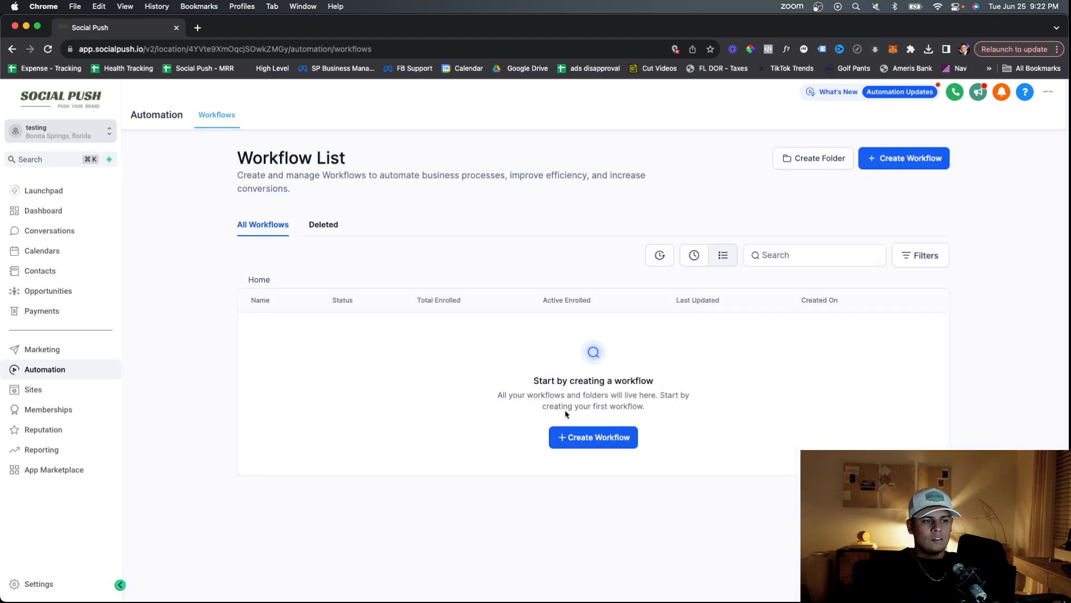
Create a new workflow from scratch, dismissing the re-entry notice.
click(586, 437)
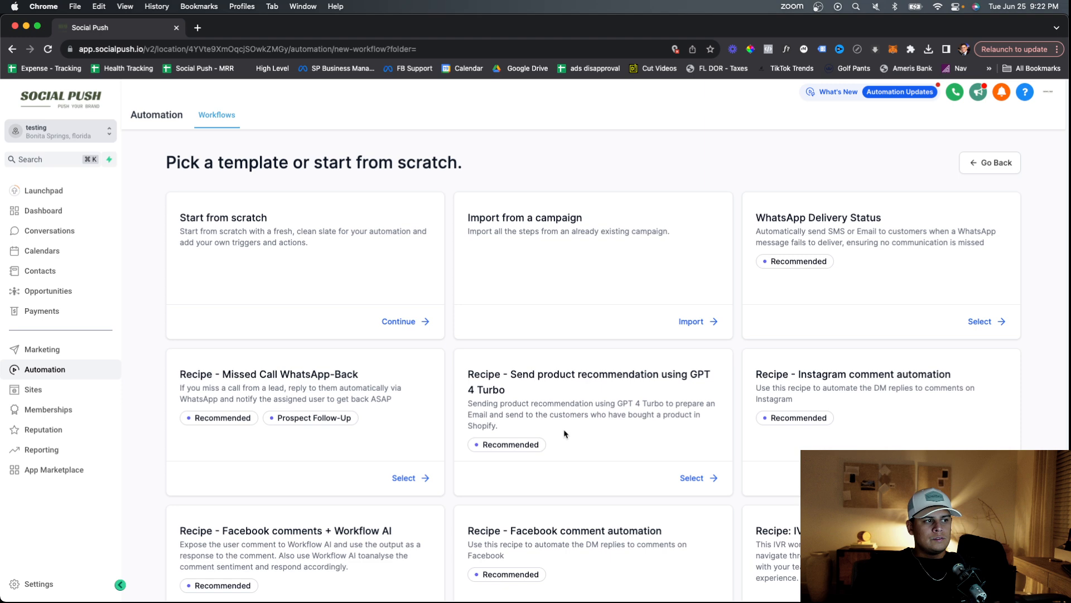
click(394, 321)
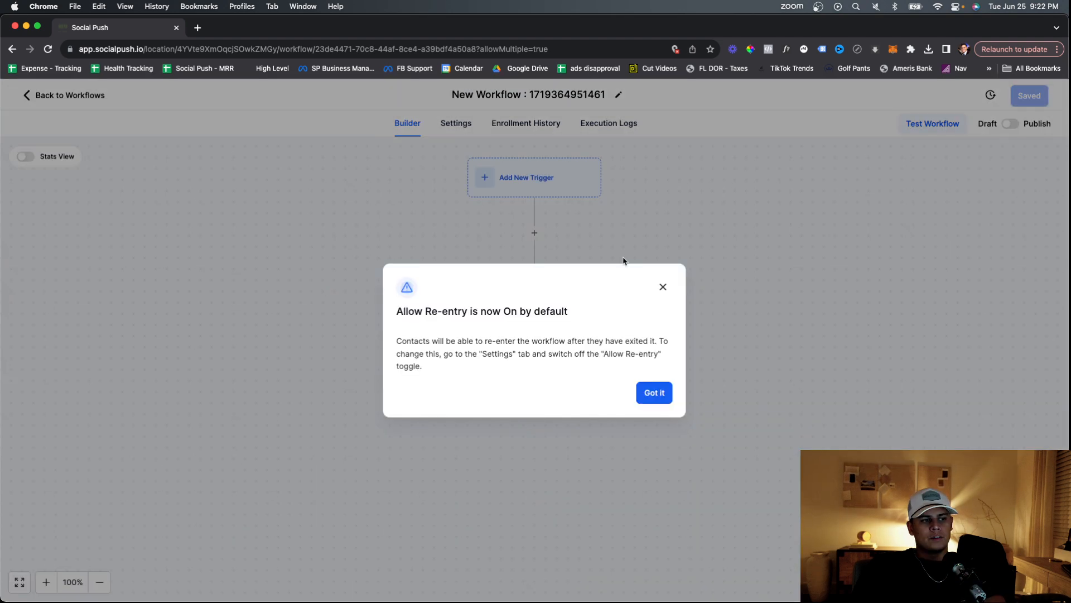
click(664, 288)
Rename the workflow to MASTER WORKFLOW and bring up the trigger search.
click(557, 94)
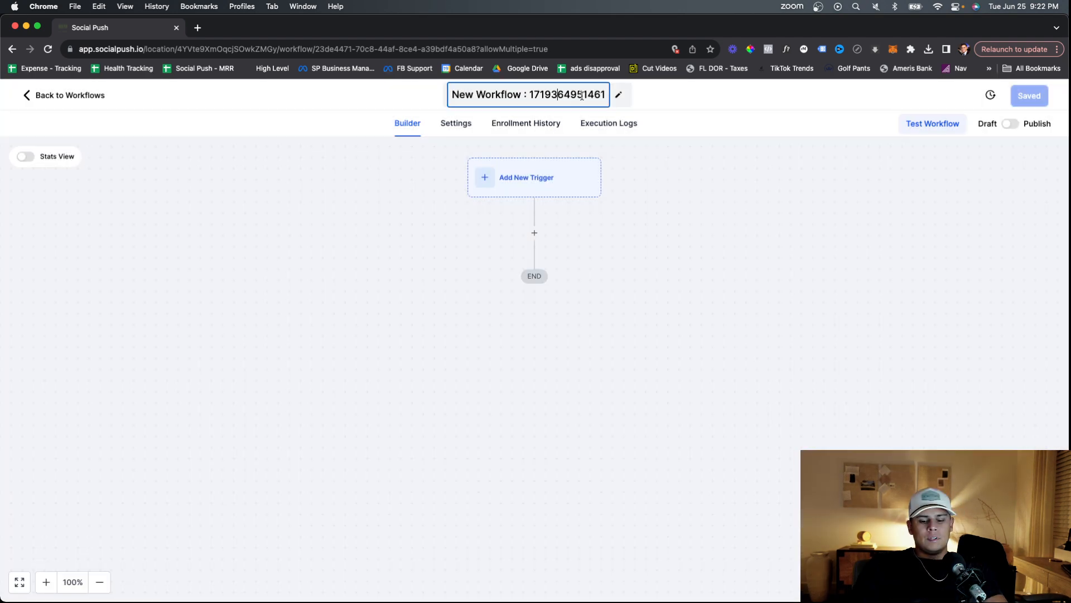
key(super+a)
text(MASTER W)
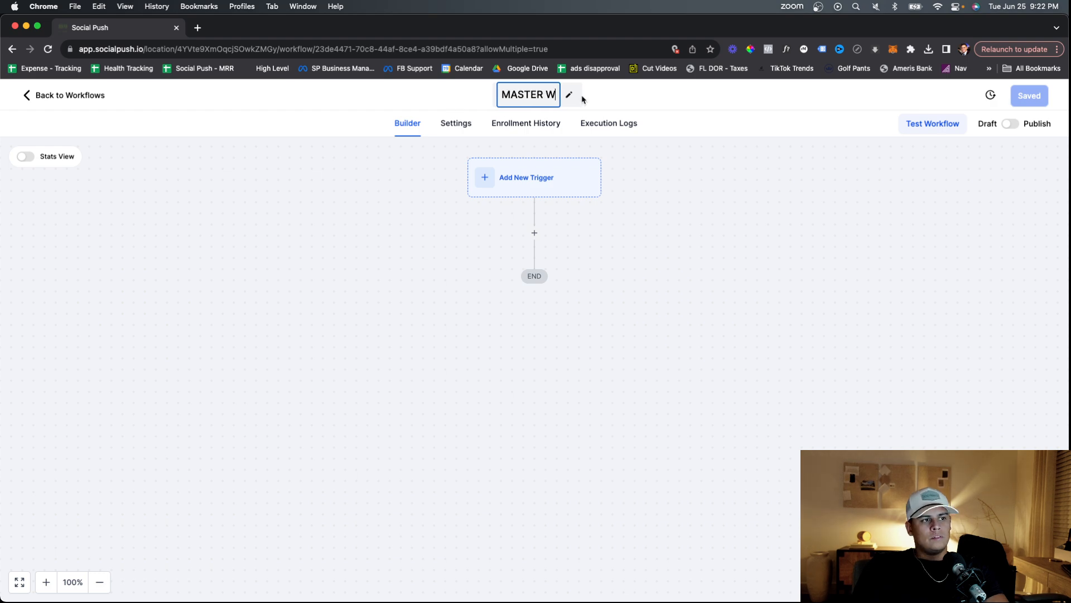
text(ORKFLO)
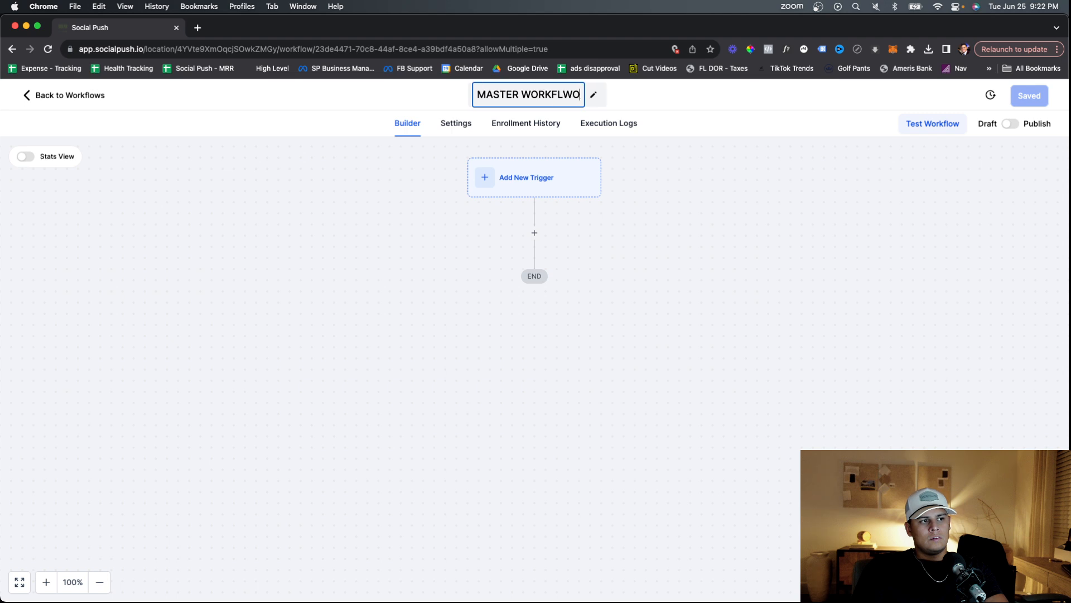
text(W)
key(Return)
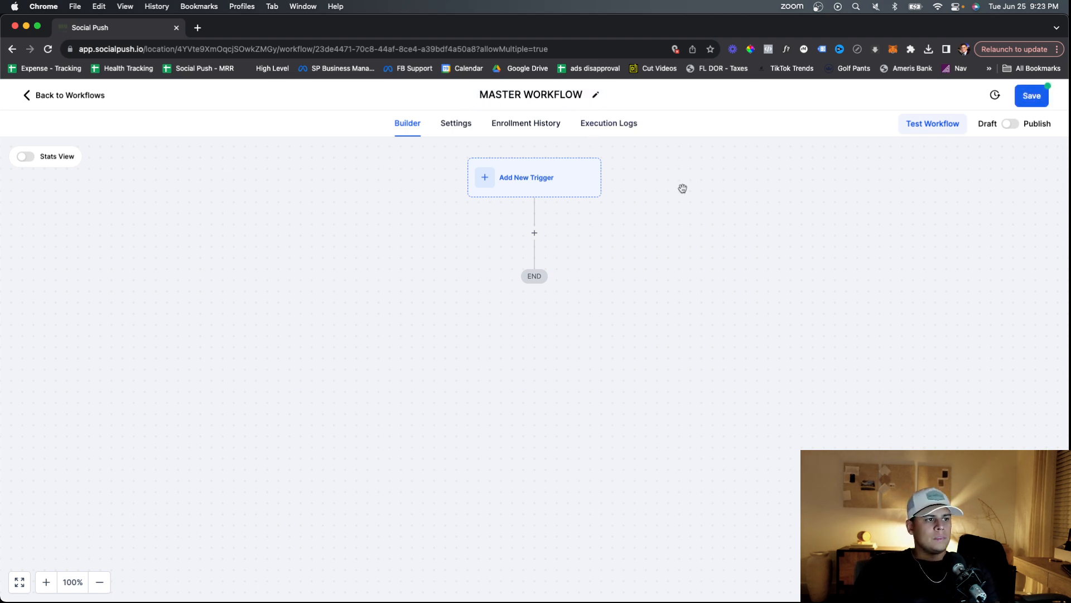
click(534, 194)
click(809, 223)
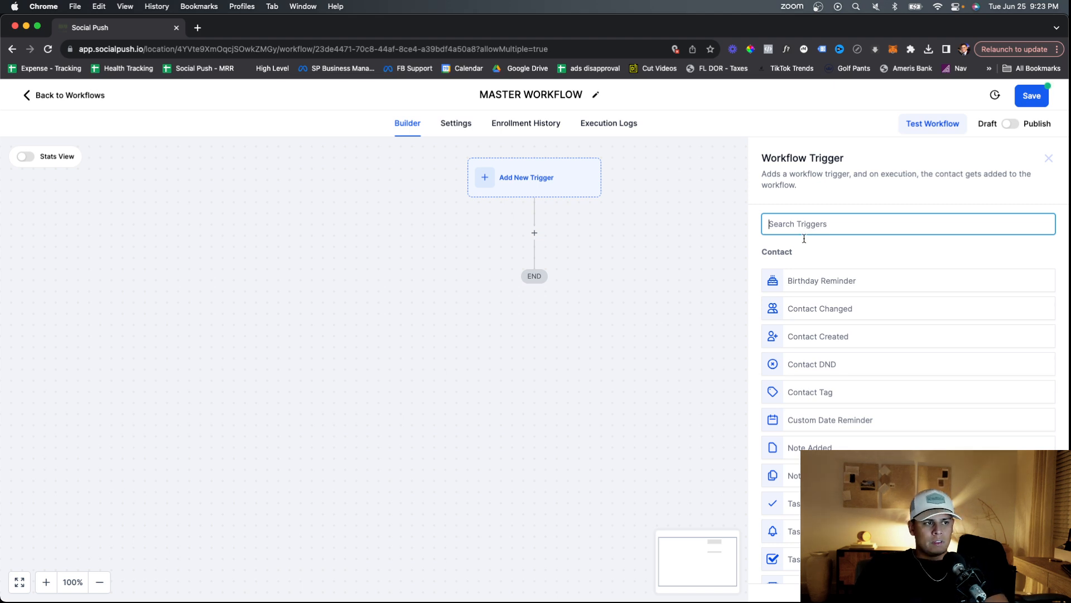
Add a Form Submitted trigger filtered to the Company Name - PPC form and save it.
text(form)
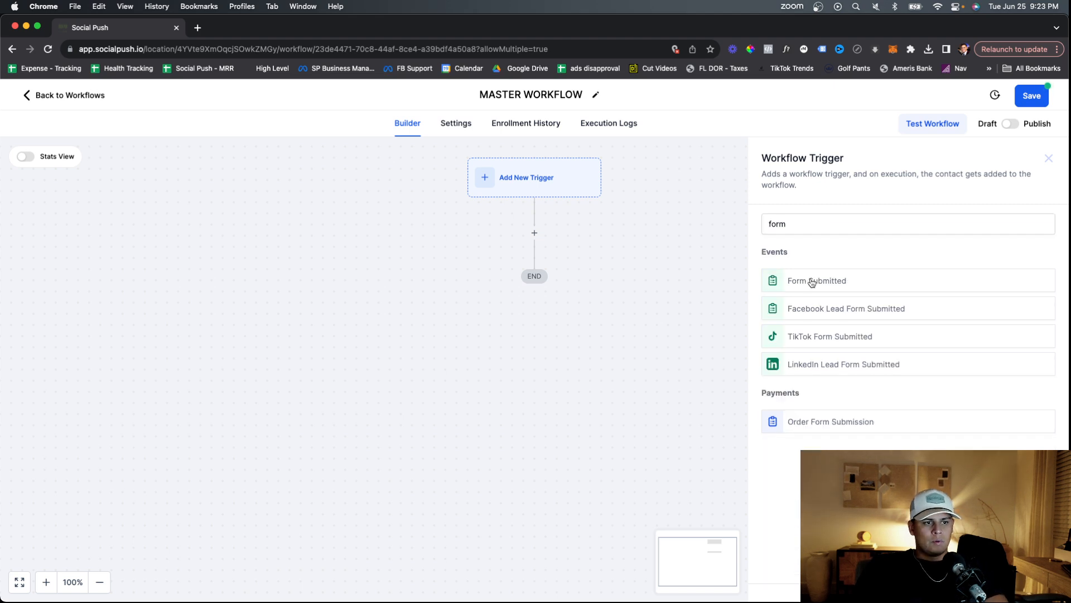
click(811, 282)
click(609, 331)
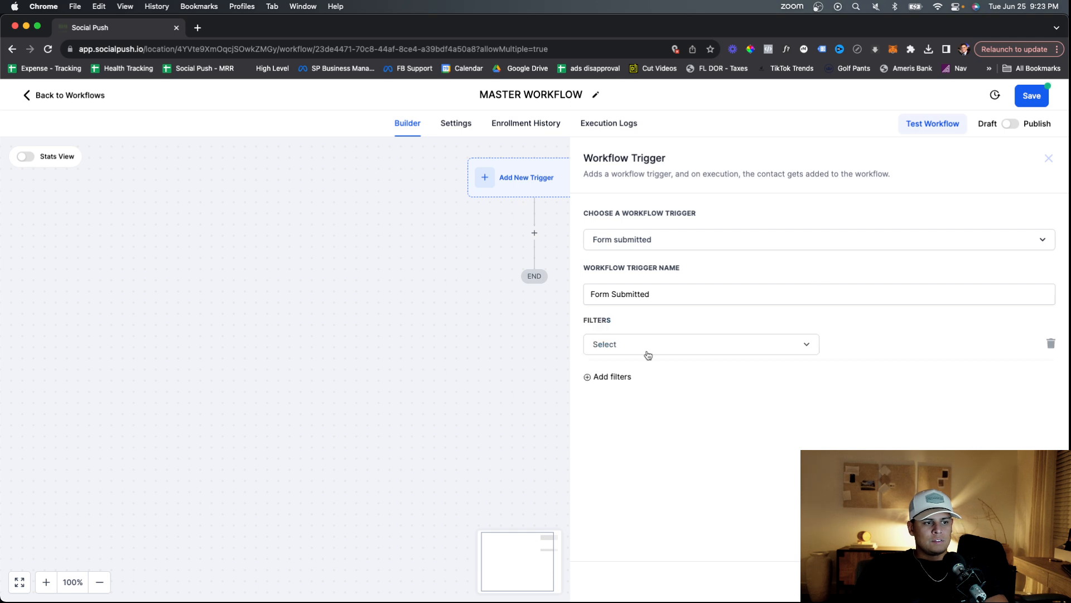
click(648, 351)
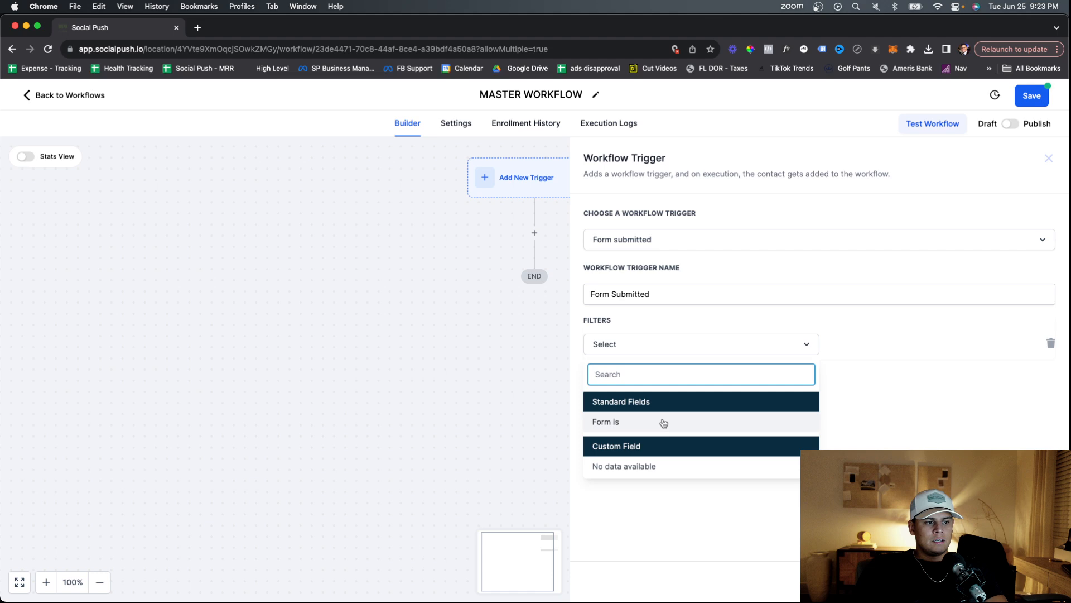
click(663, 423)
click(882, 347)
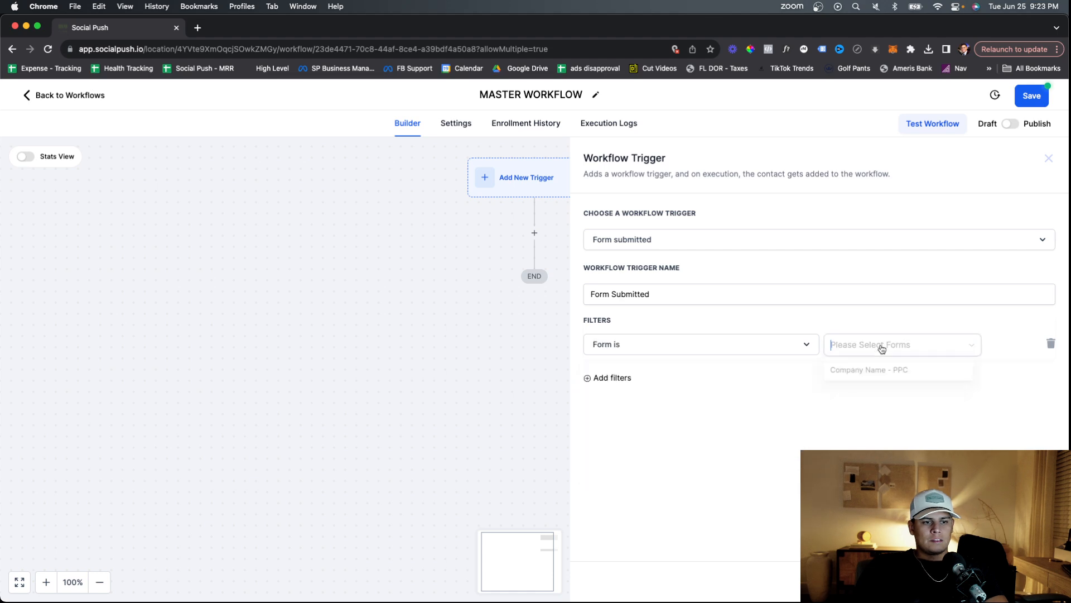
click(880, 370)
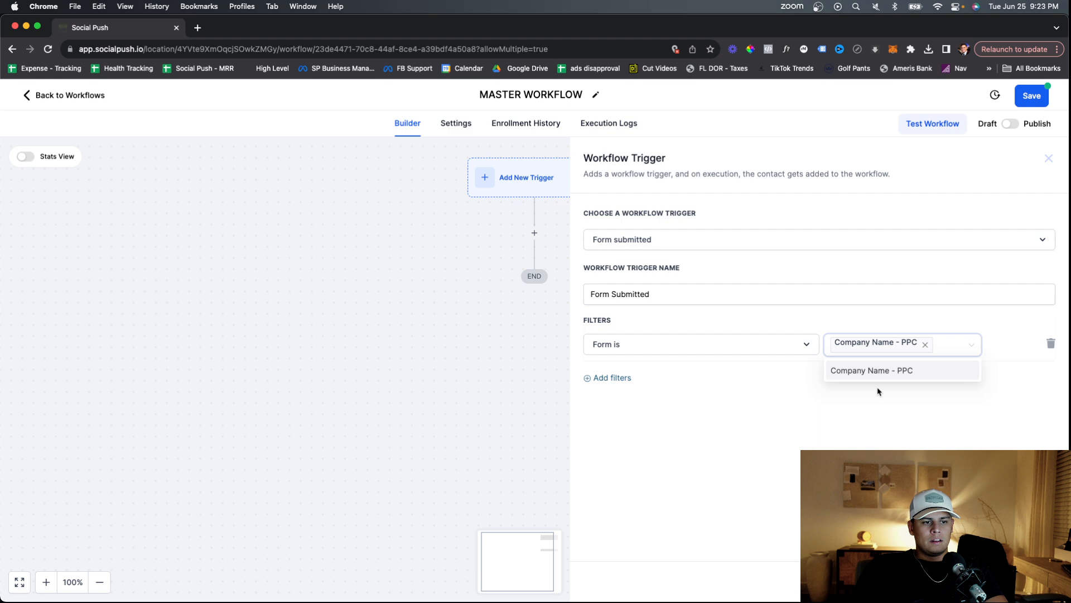
click(1029, 581)
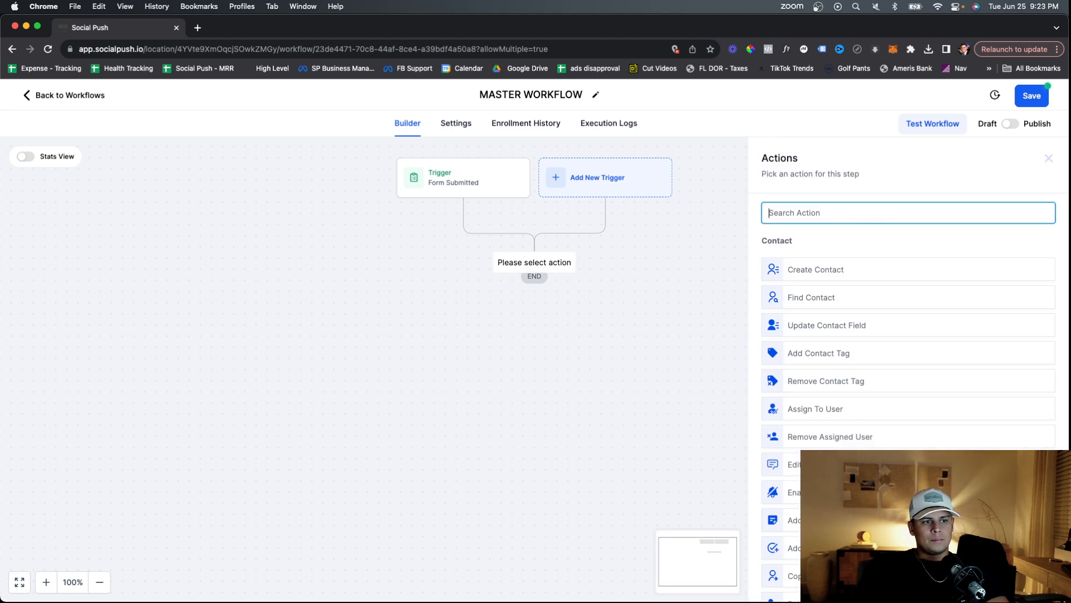
Add a Create/Update Opportunity action in Sales Pipeline at the New Lead stage.
text(opp)
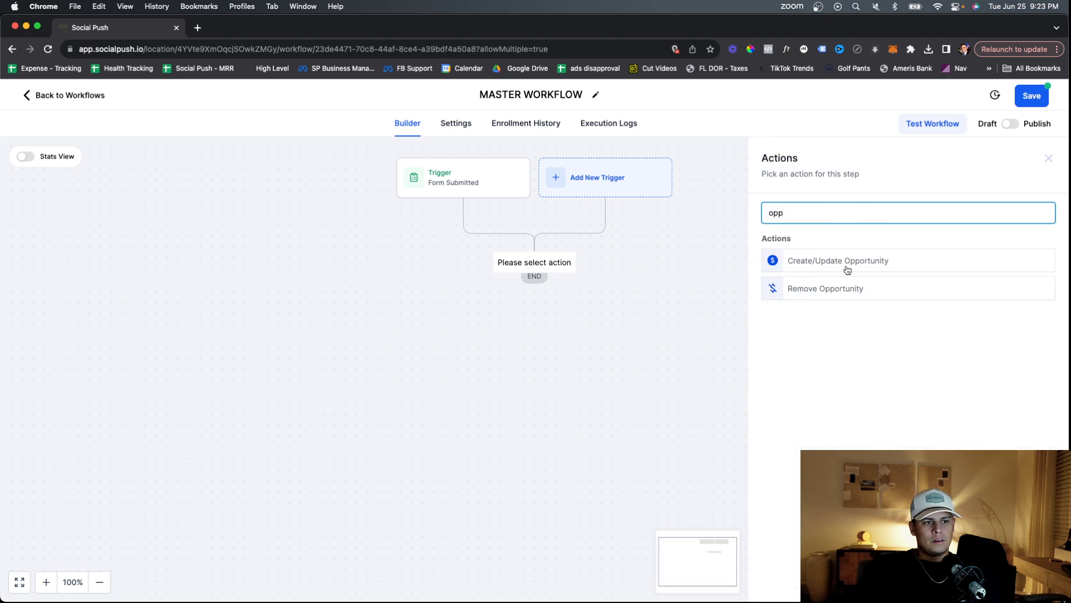
click(841, 266)
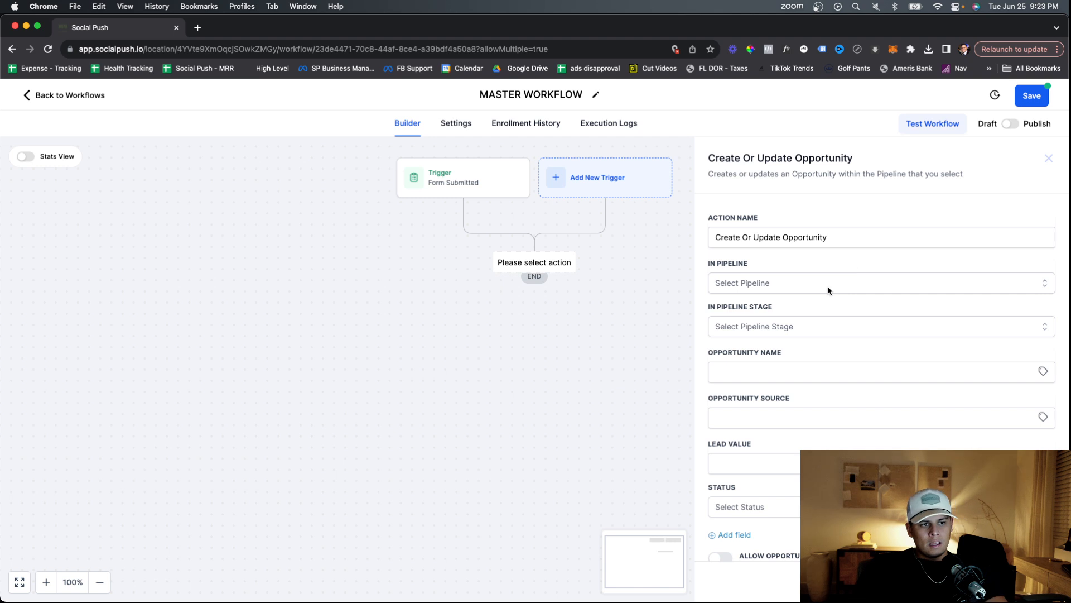
click(770, 283)
click(781, 301)
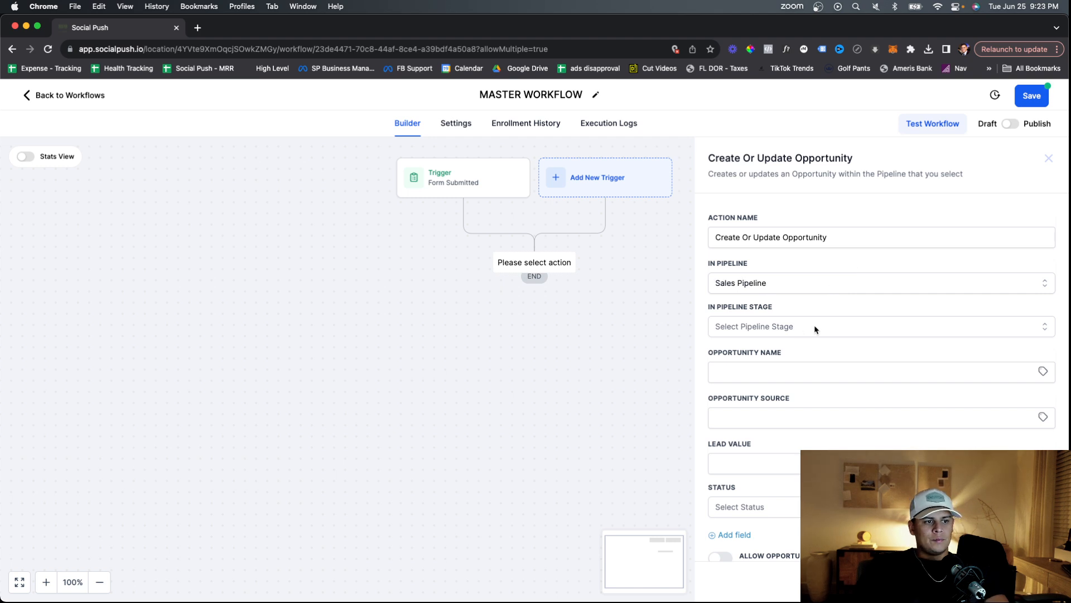
click(815, 329)
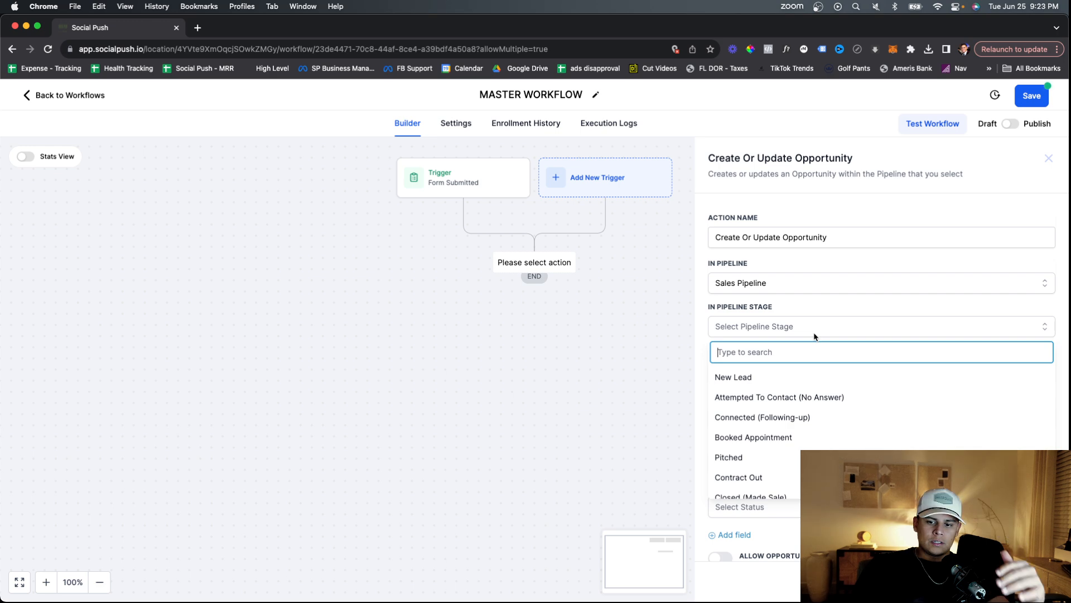
click(775, 377)
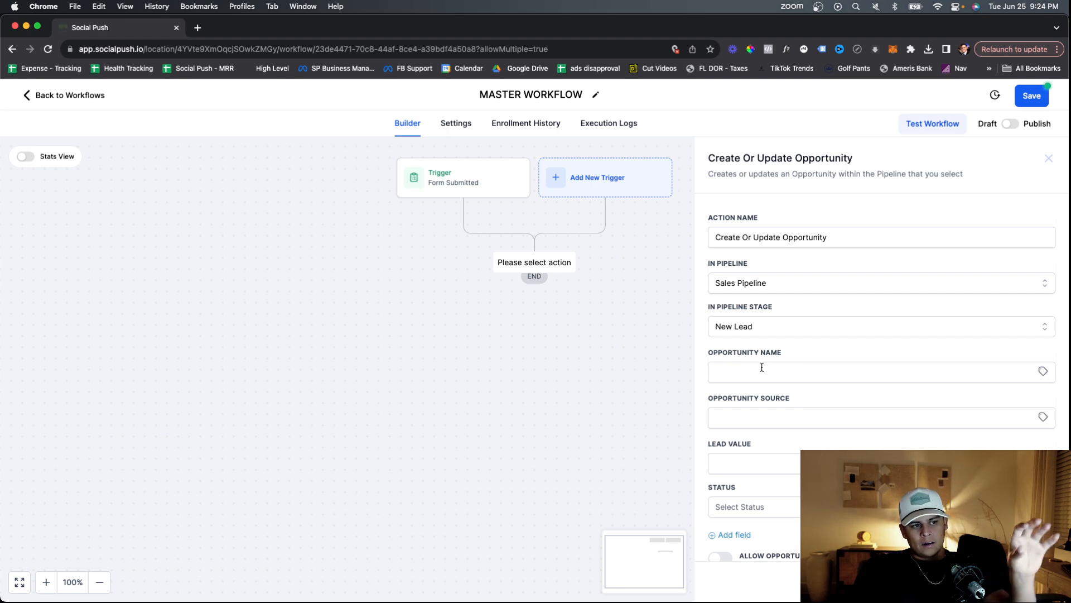
click(761, 368)
click(763, 331)
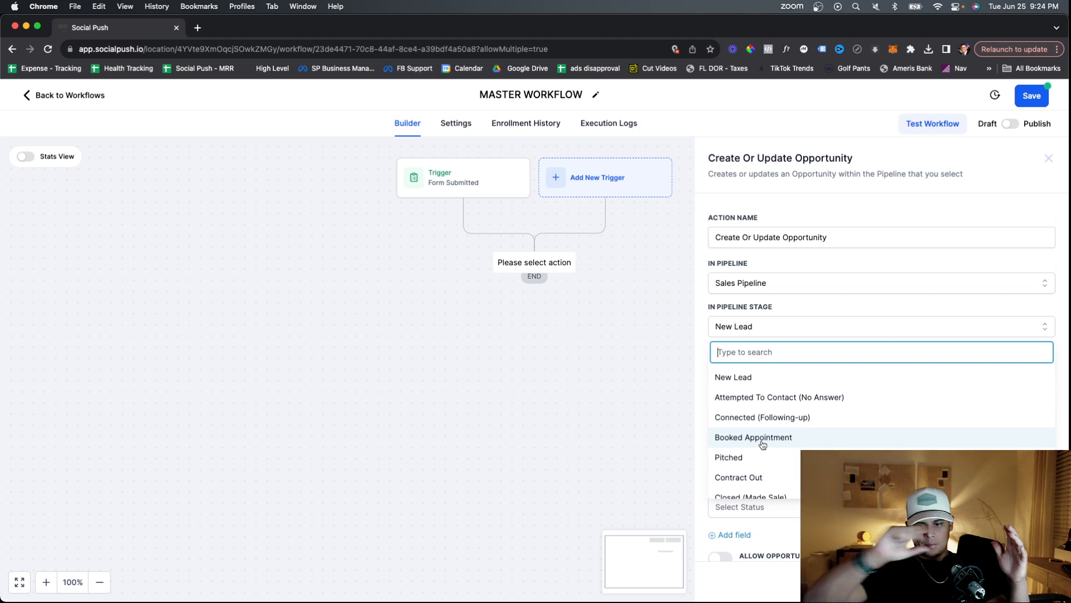
click(790, 307)
Name the opportunity with the contact's name, set source PPC and value 3000, and save.
click(775, 374)
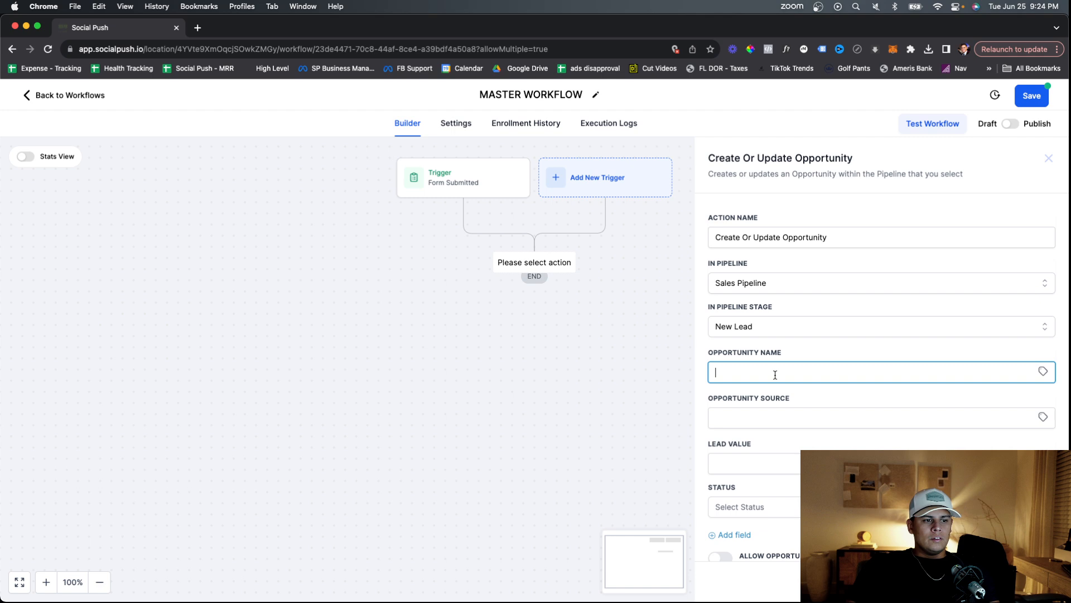
click(775, 374)
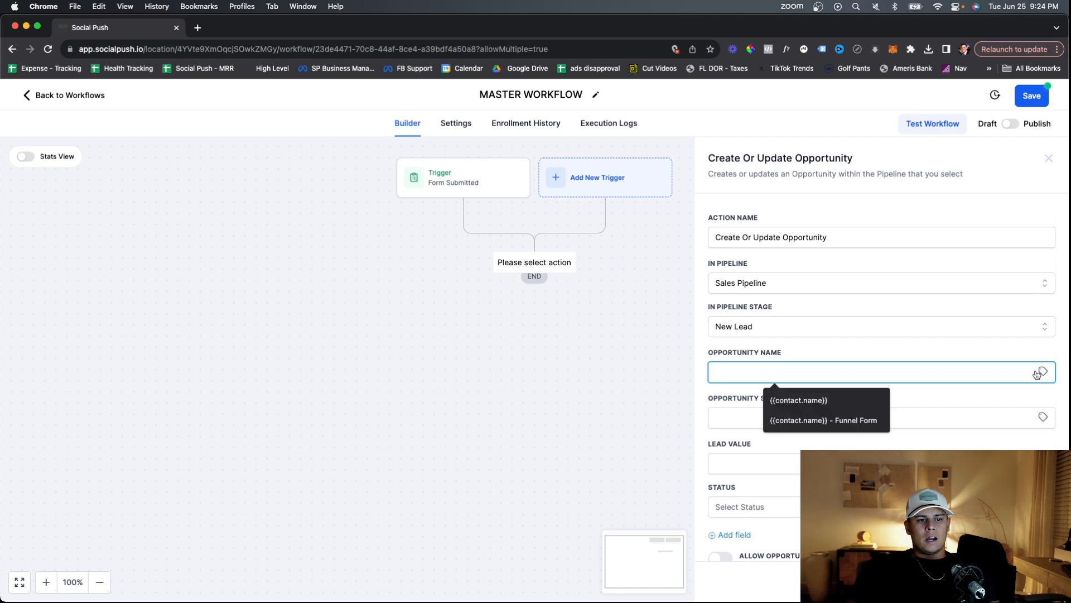
click(1043, 373)
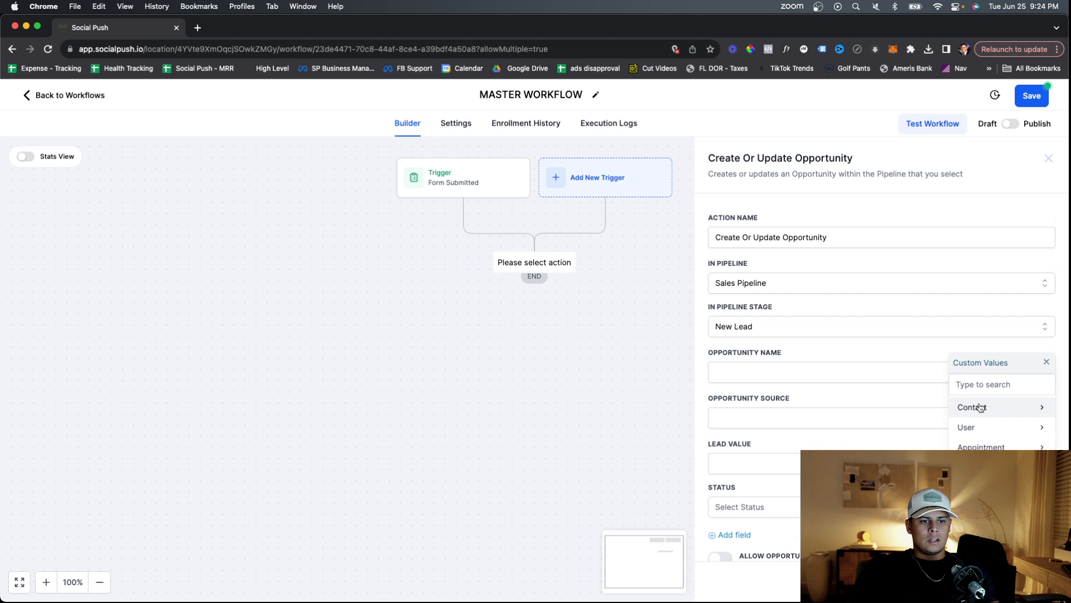
click(981, 407)
click(976, 427)
scroll(818, 397, down, 1)
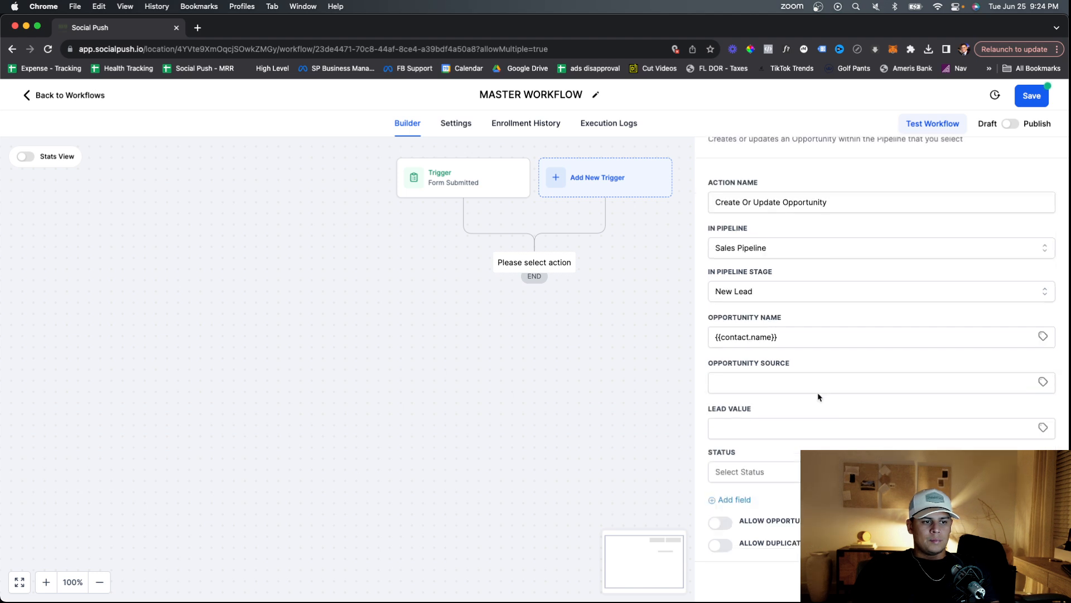
click(818, 390)
text(PPC)
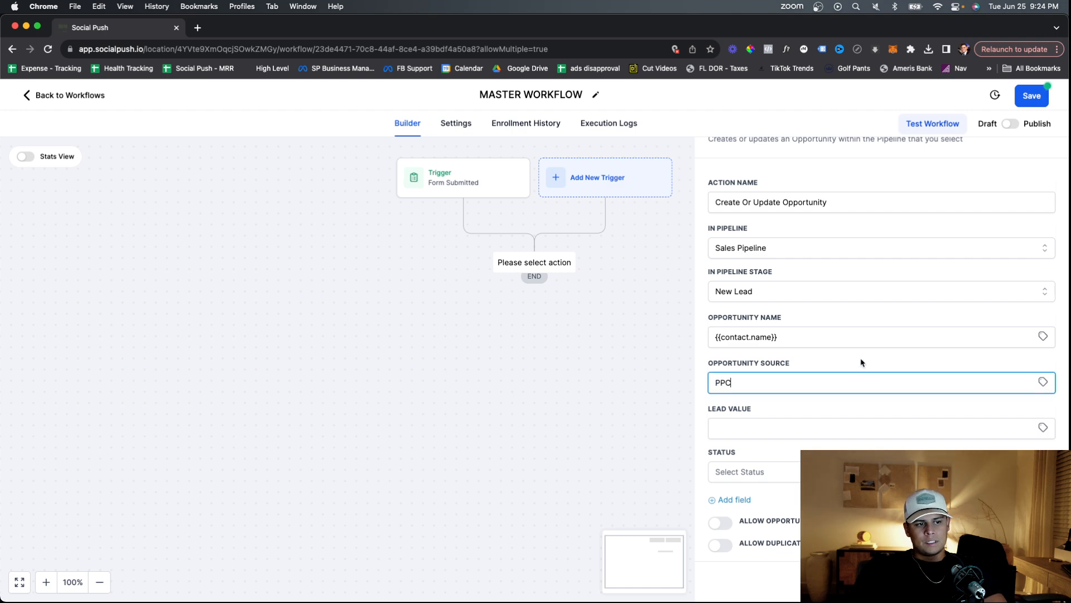
key(Tab)
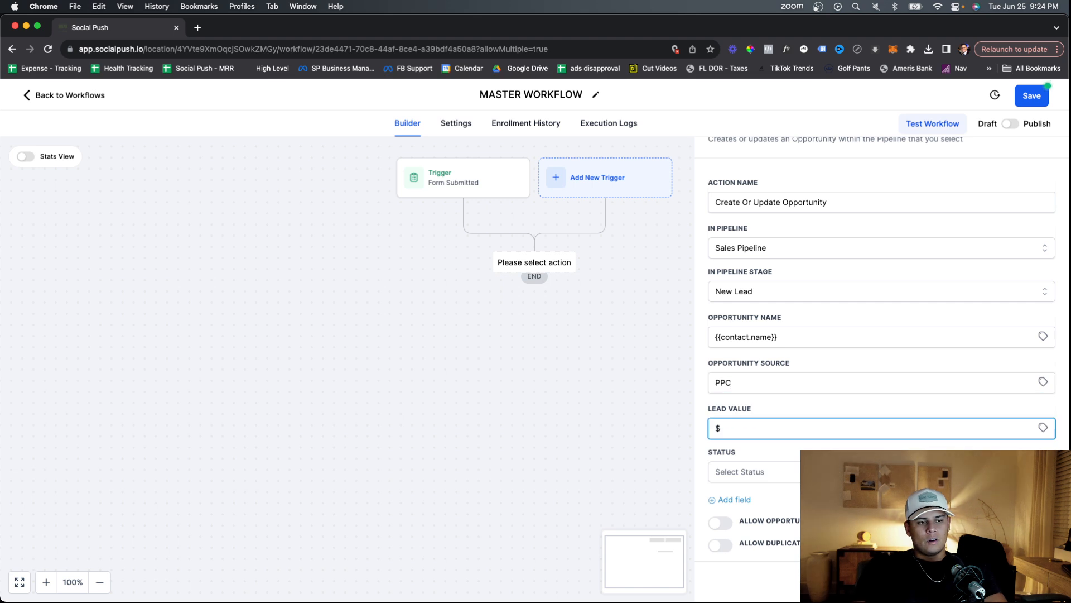
text(3000)
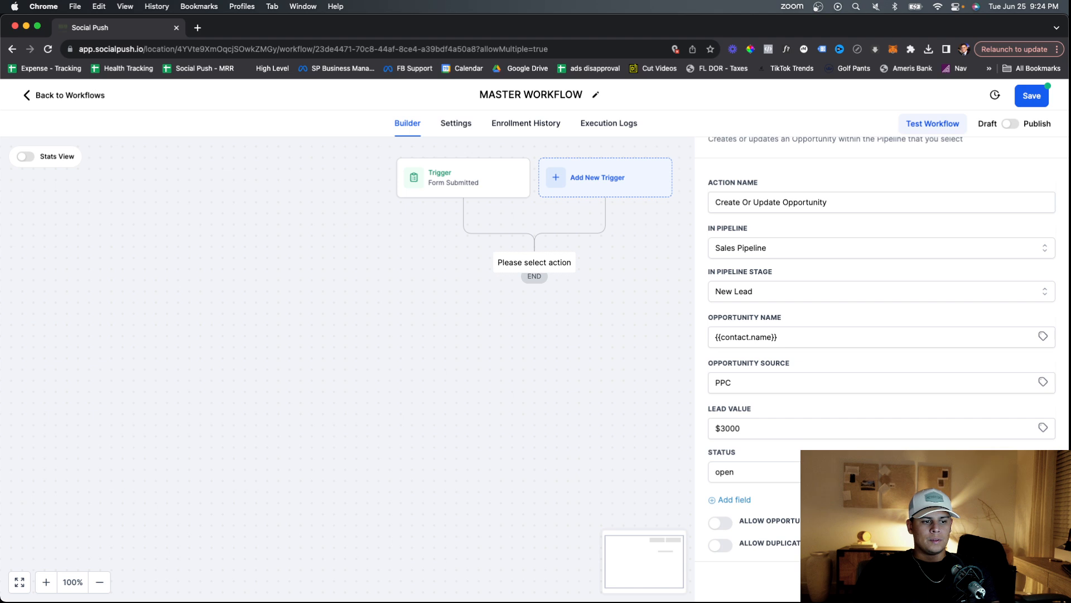
click(775, 454)
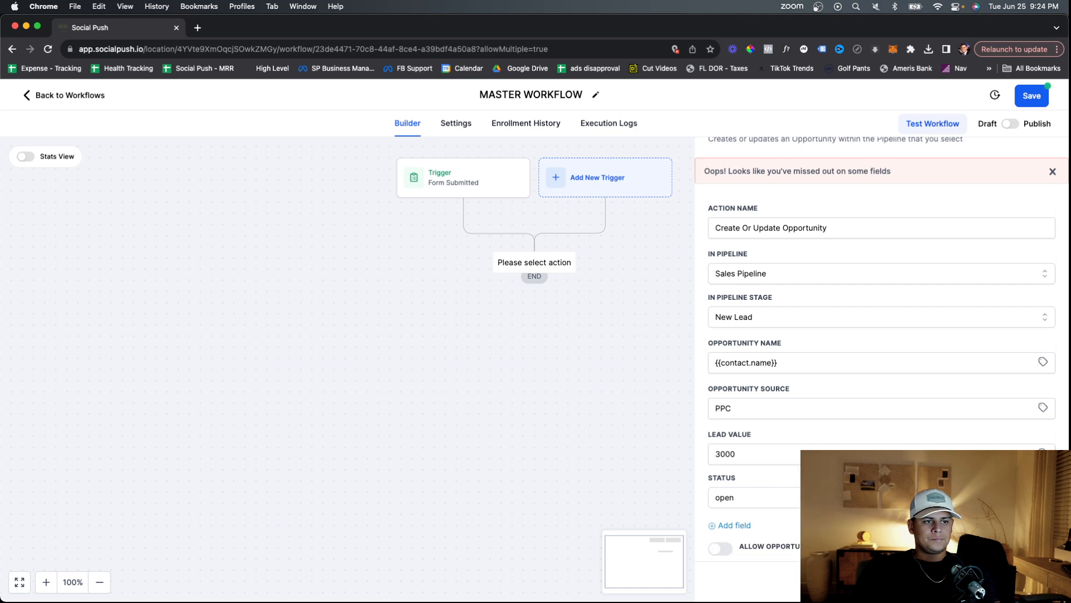
click(537, 375)
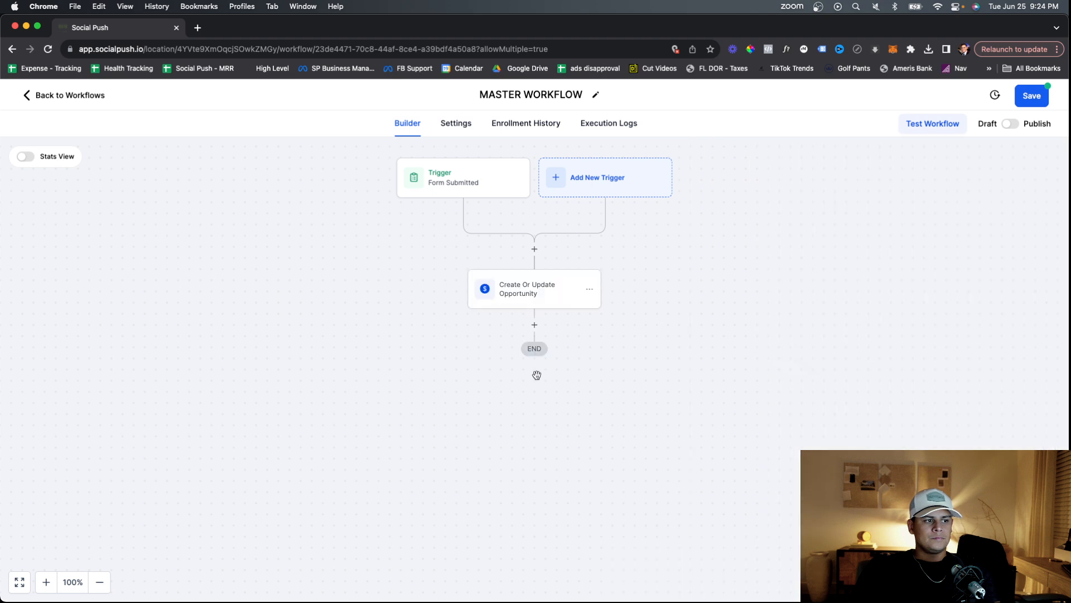
Try an Assign To User action, discard it with no users listed, and reopen the Actions list.
click(534, 325)
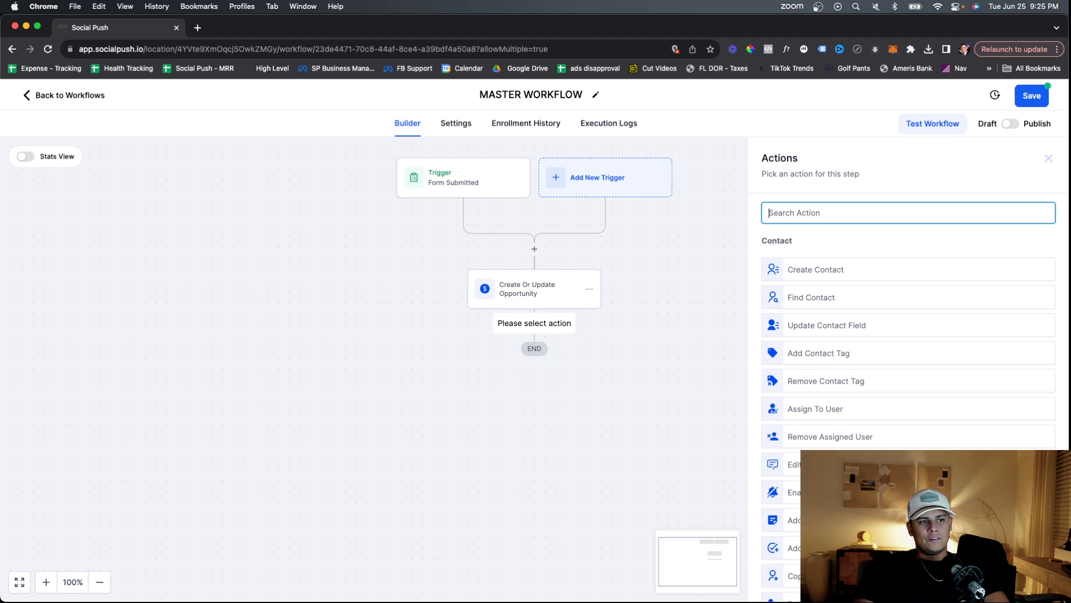
text(assi)
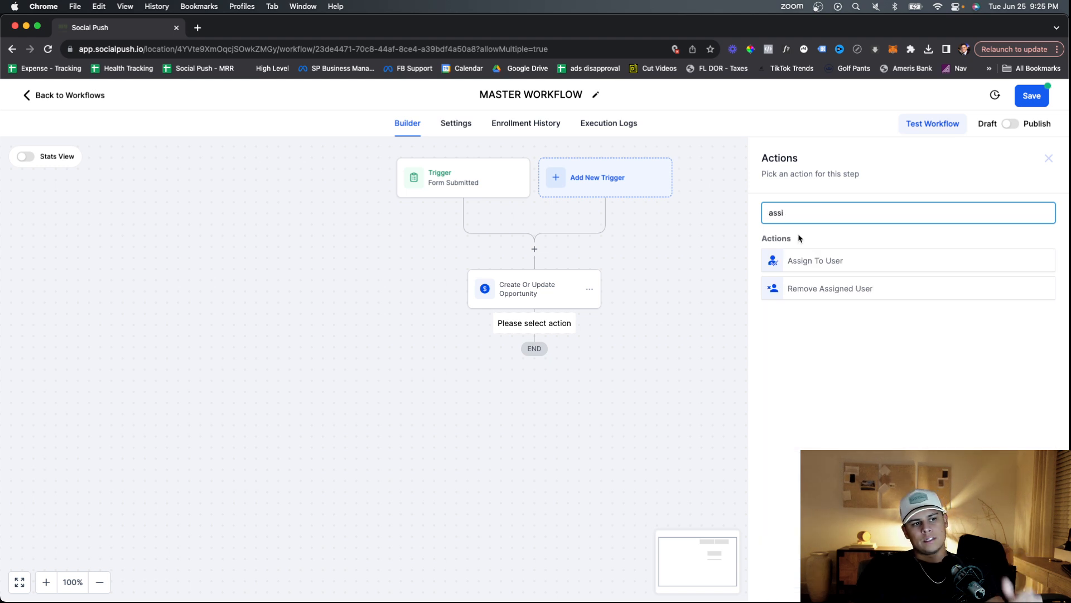
click(802, 268)
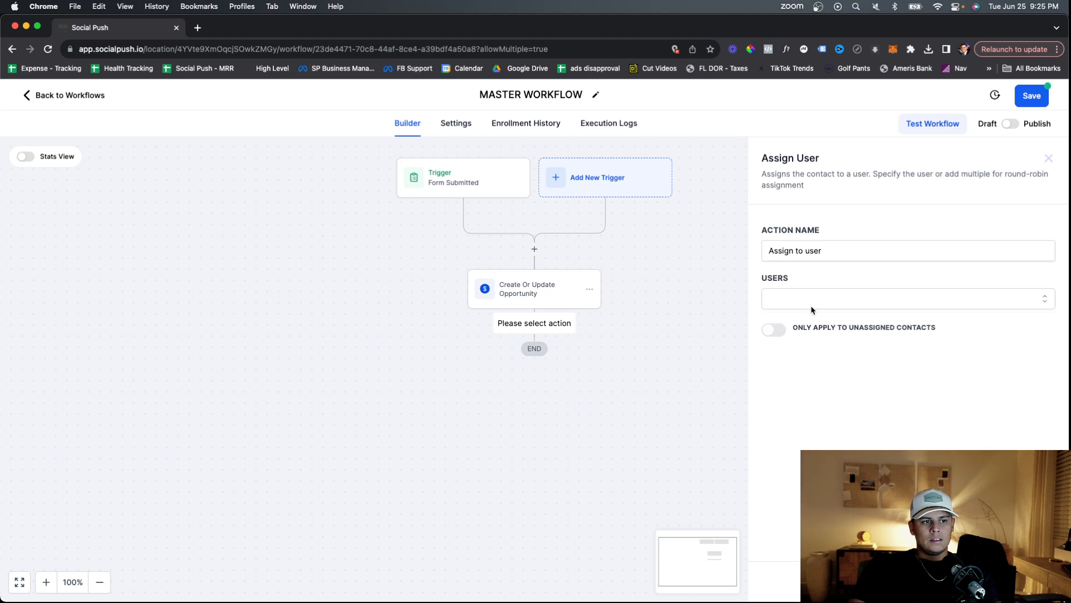
click(811, 310)
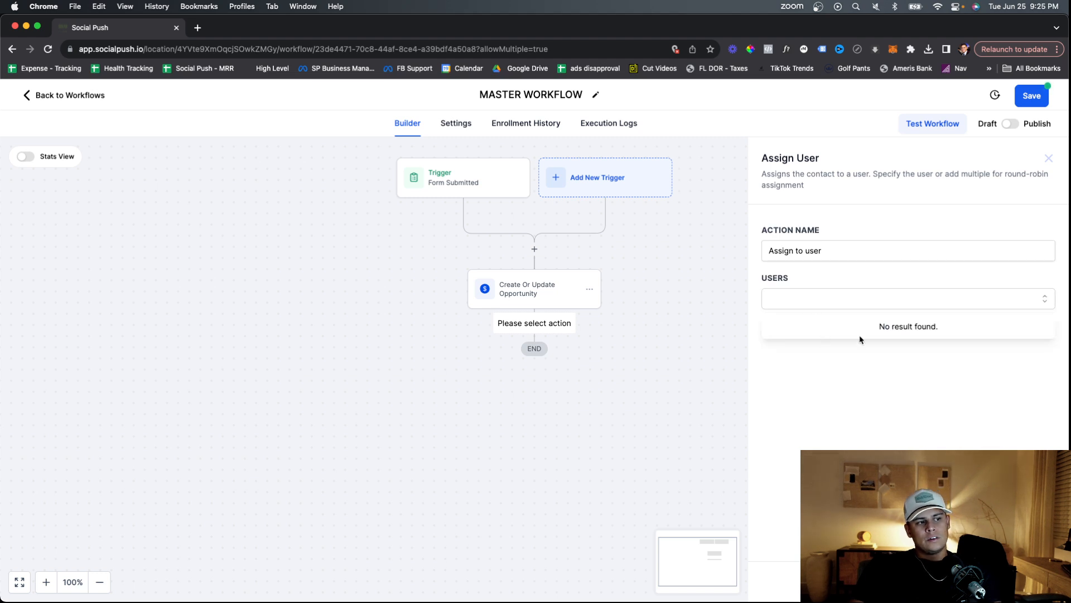
click(835, 301)
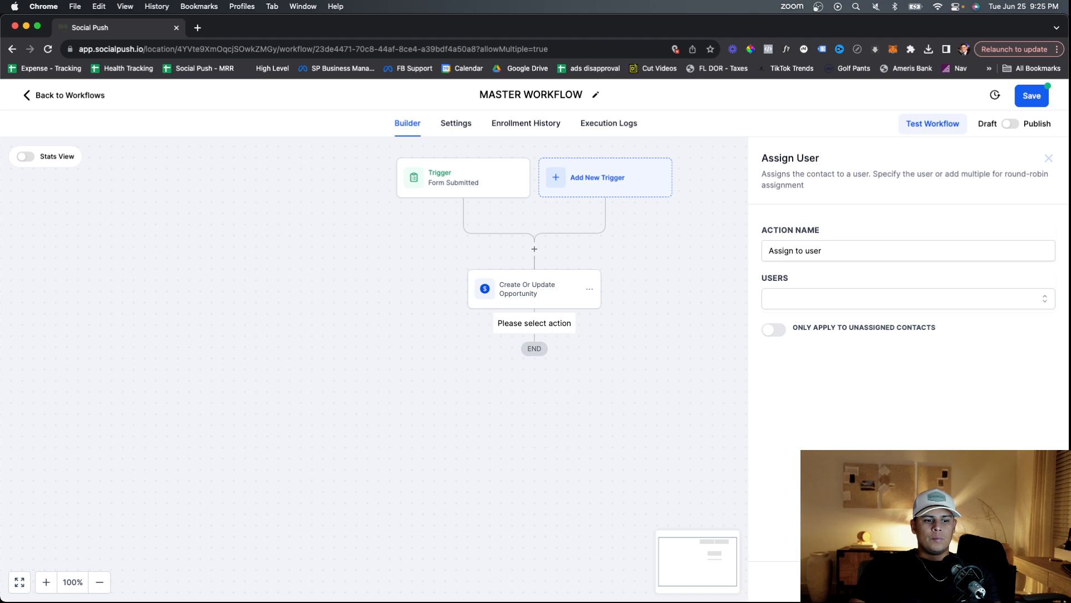
click(533, 378)
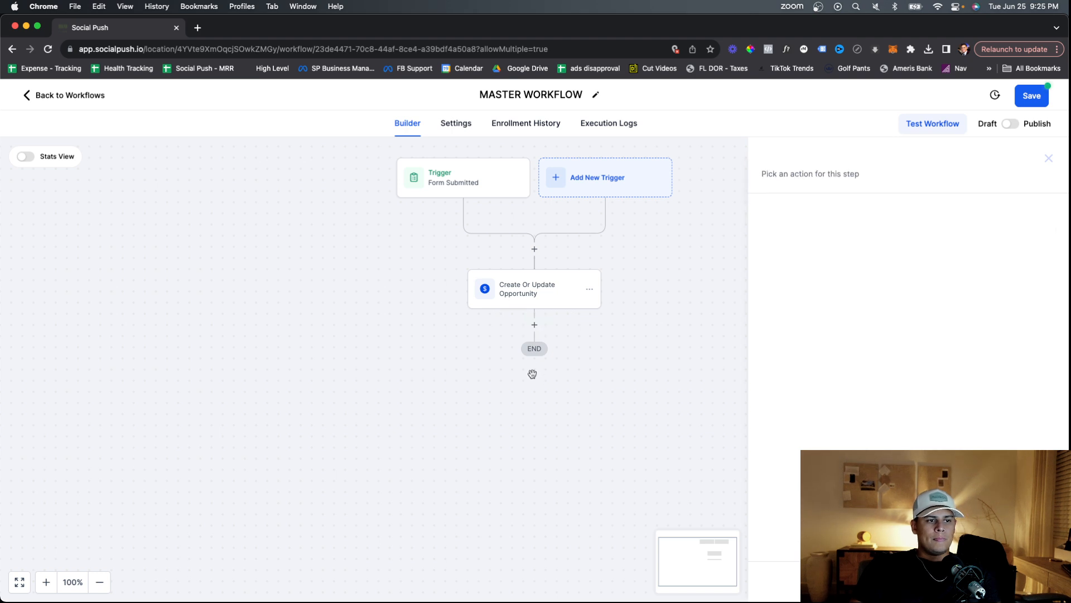
click(534, 325)
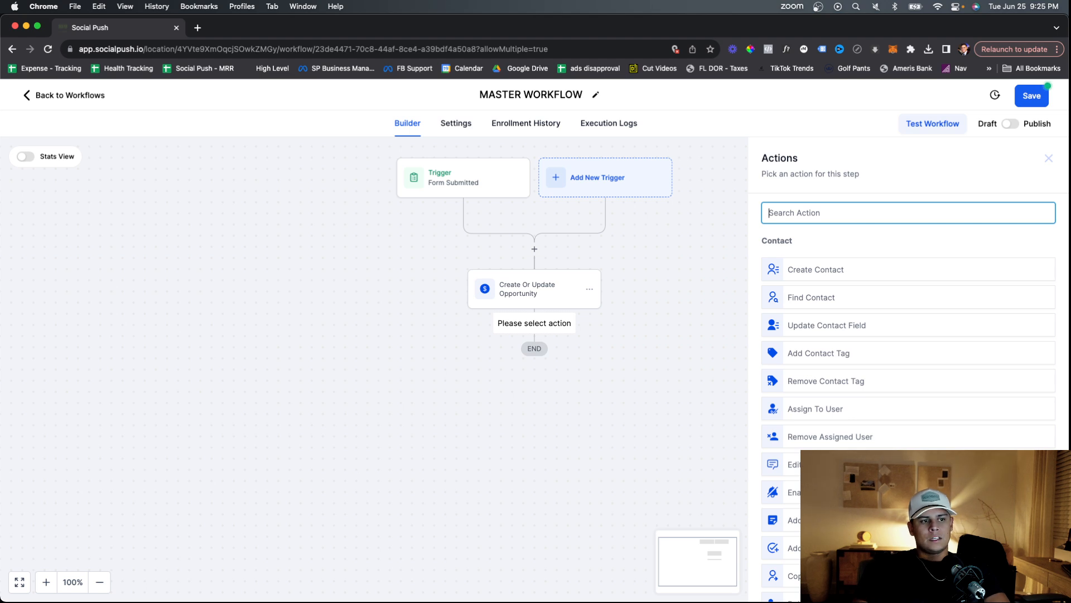
Add an SMS Internal Notification sent to a custom number, entering the recipient phone number.
text(notif)
click(836, 261)
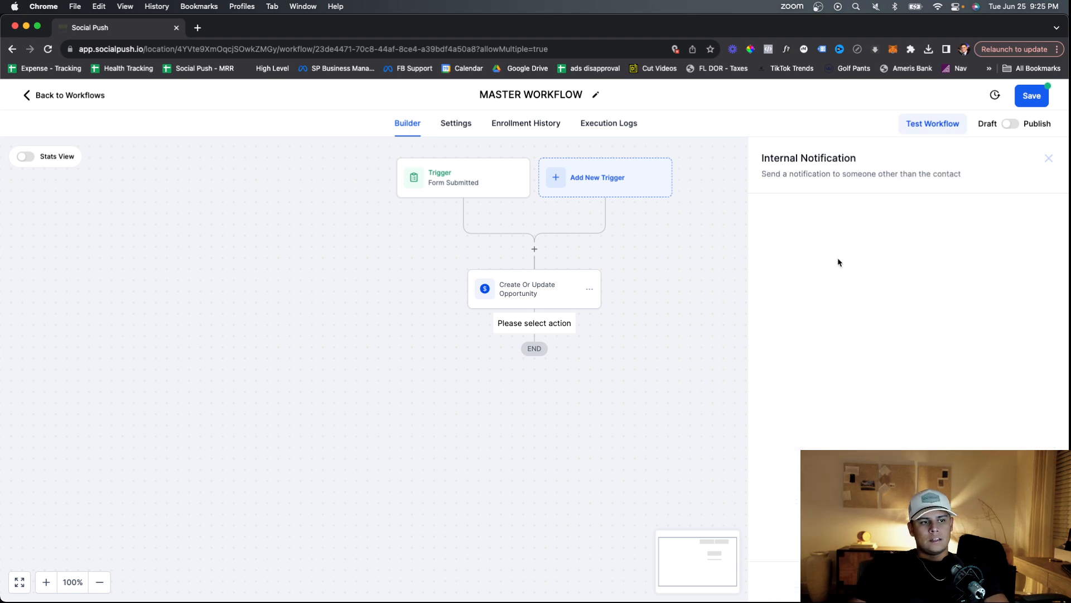
click(828, 285)
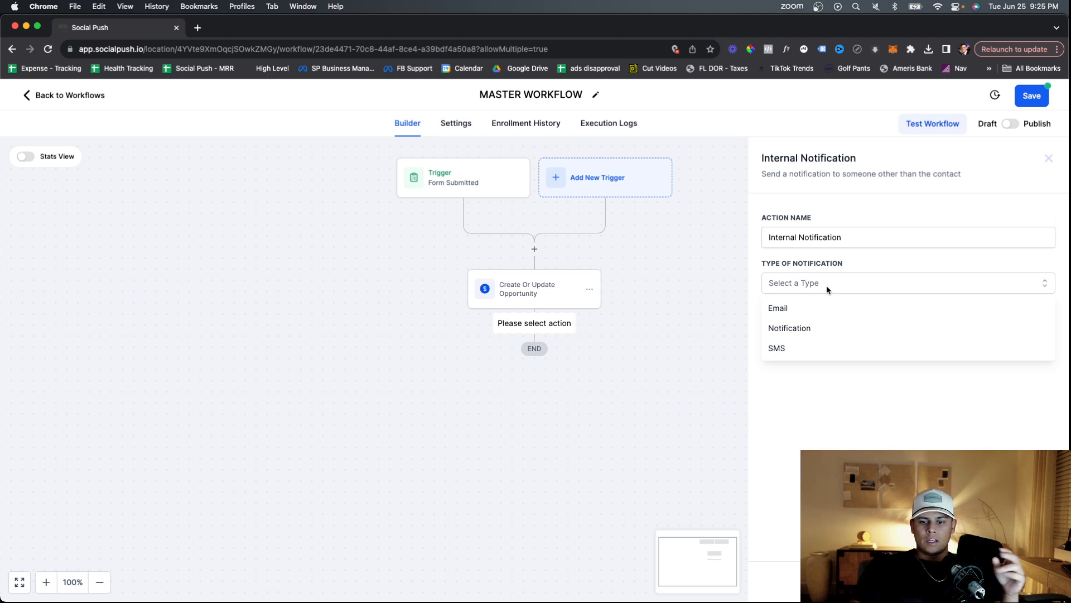
click(812, 355)
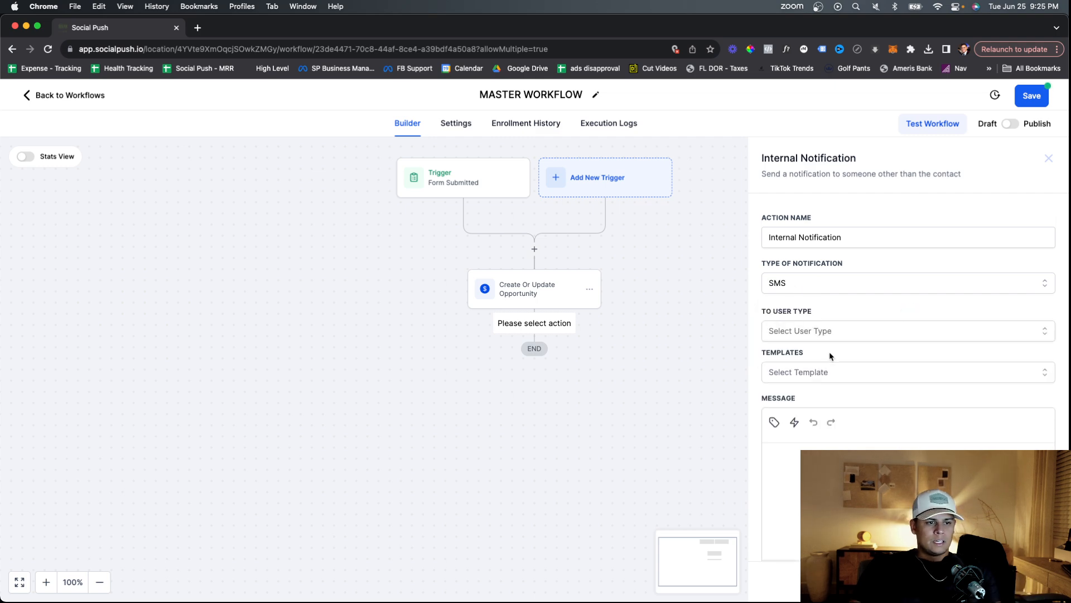
click(820, 331)
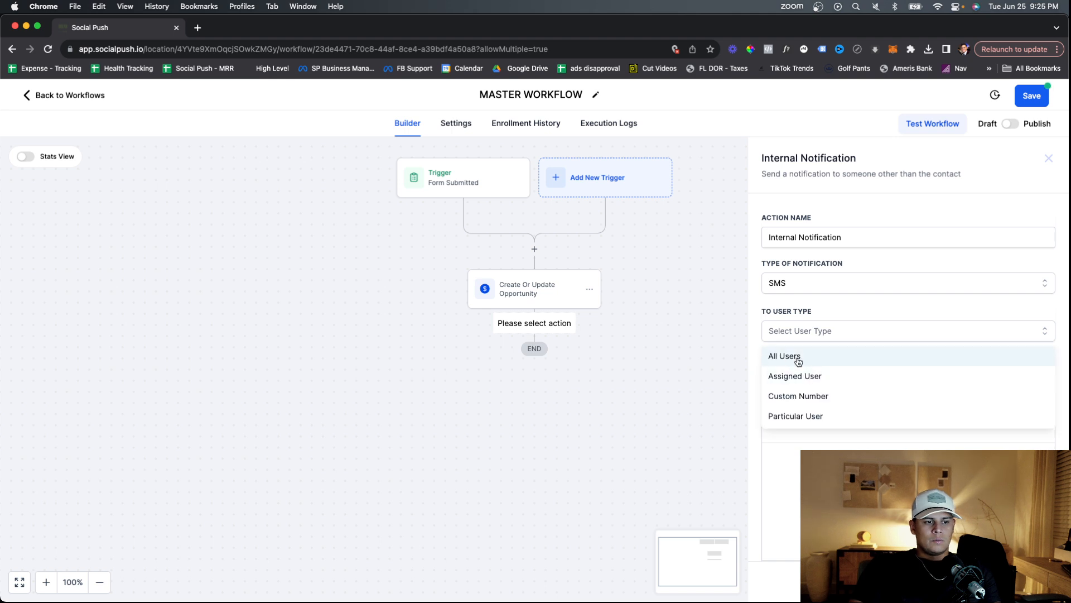
click(839, 395)
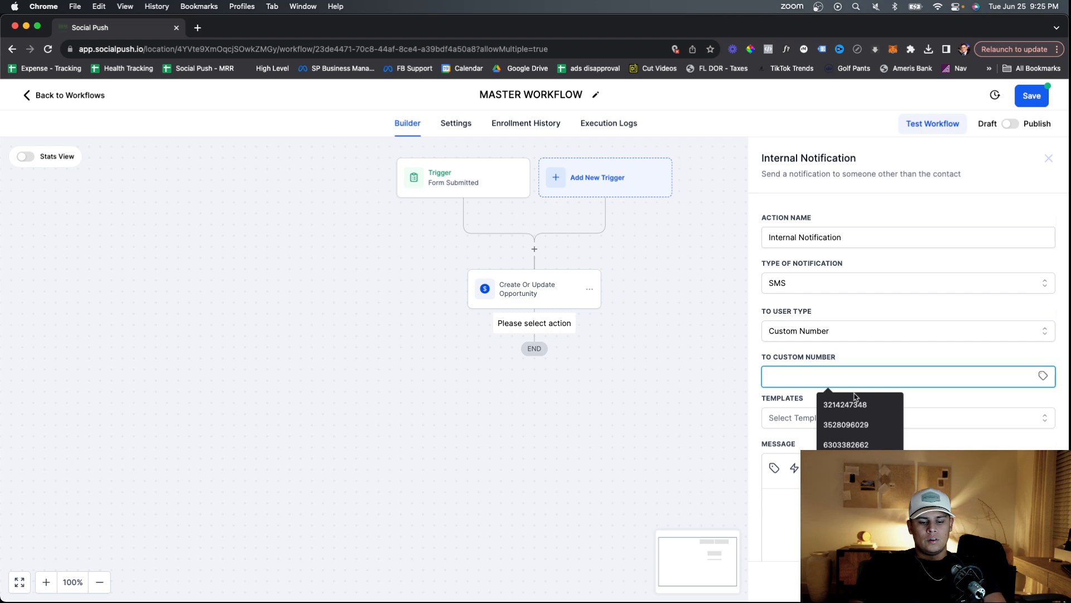
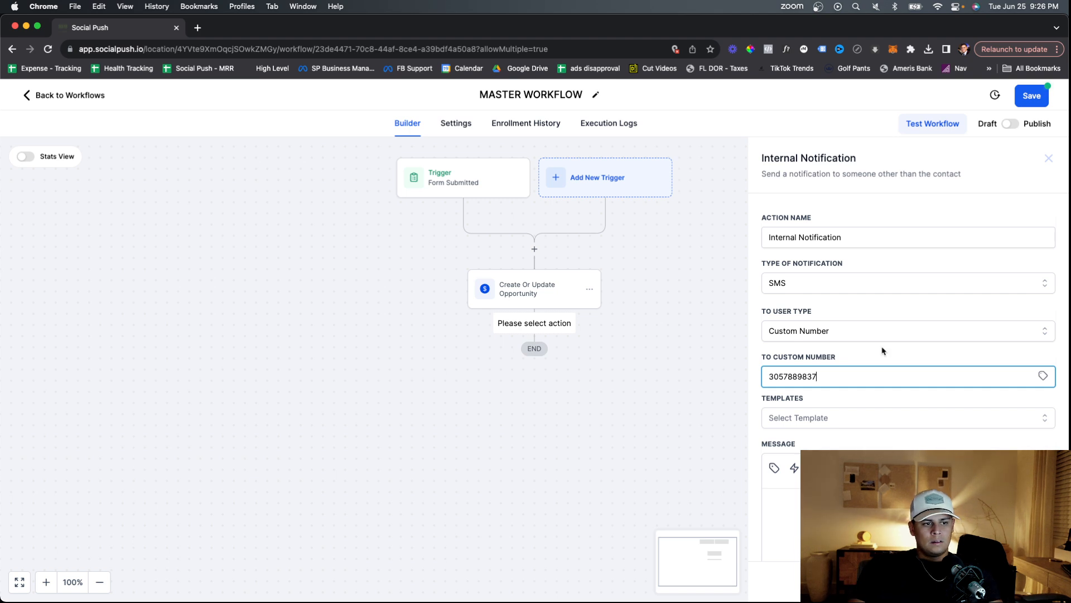
scroll(831, 429, down, 2)
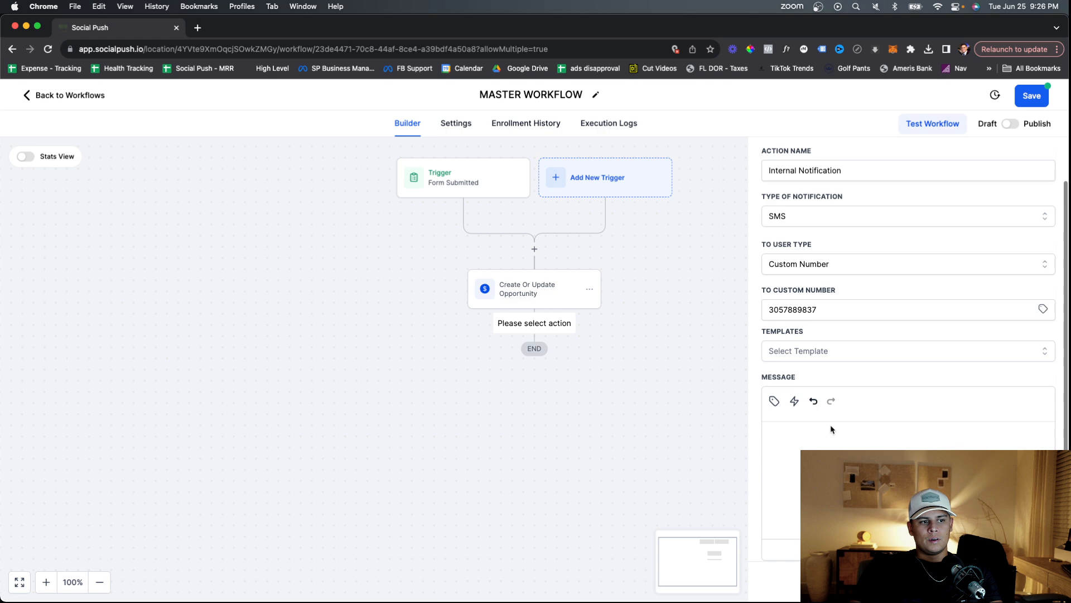
click(853, 311)
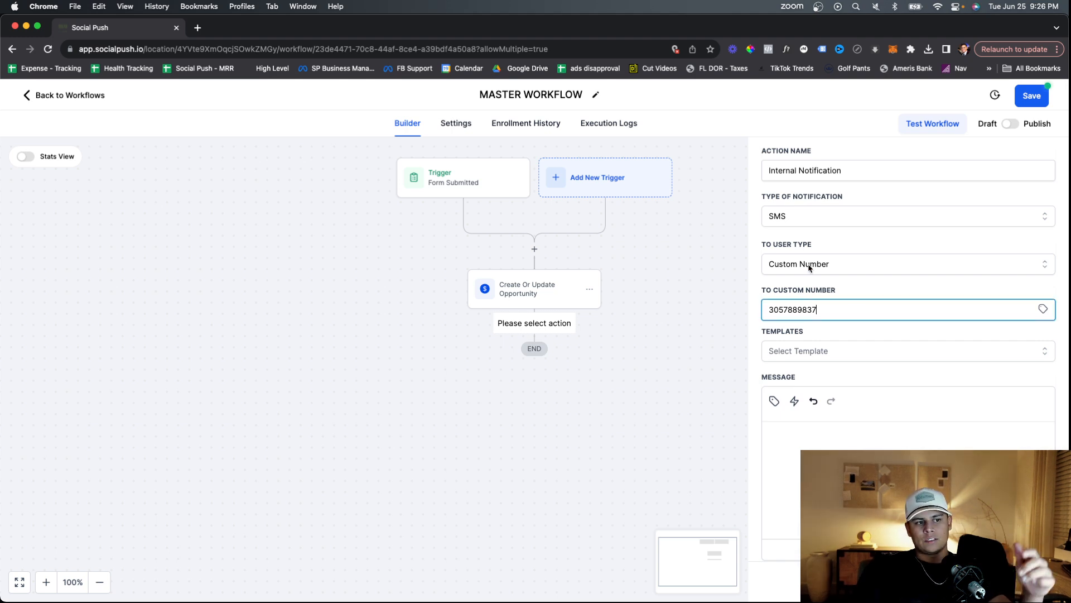
click(809, 266)
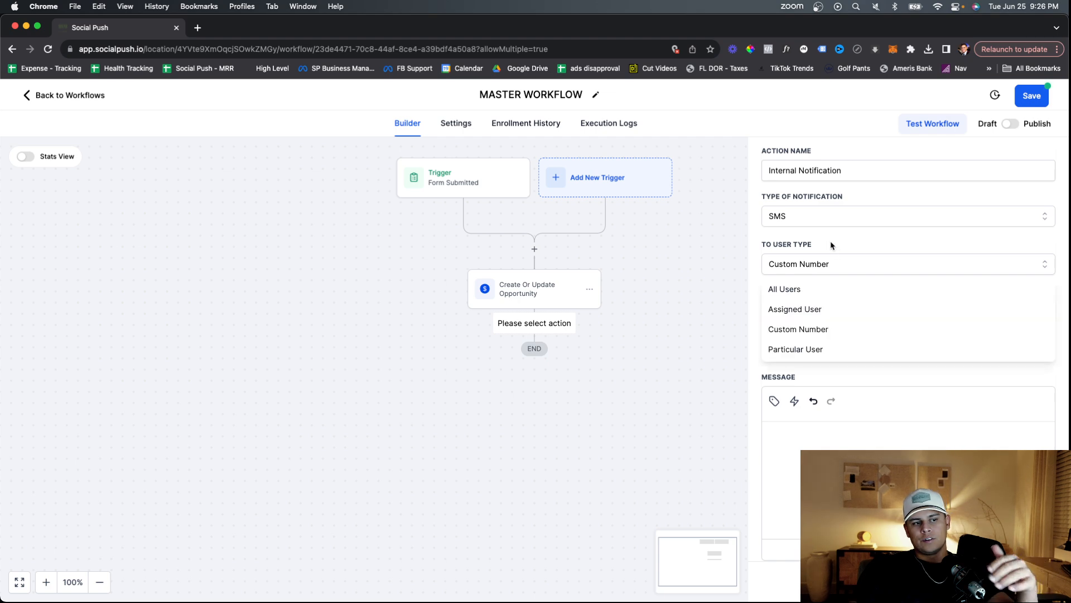
click(832, 245)
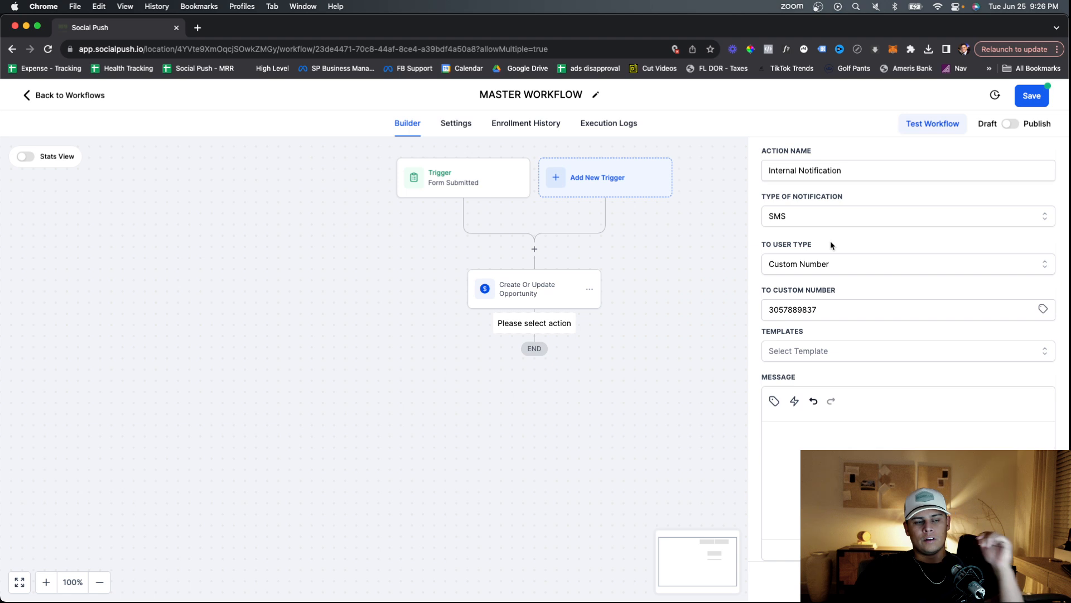
Write 'Hey you just got a new PPC lead!' with Name, Email and Phone contact values.
click(856, 445)
text(Hey )
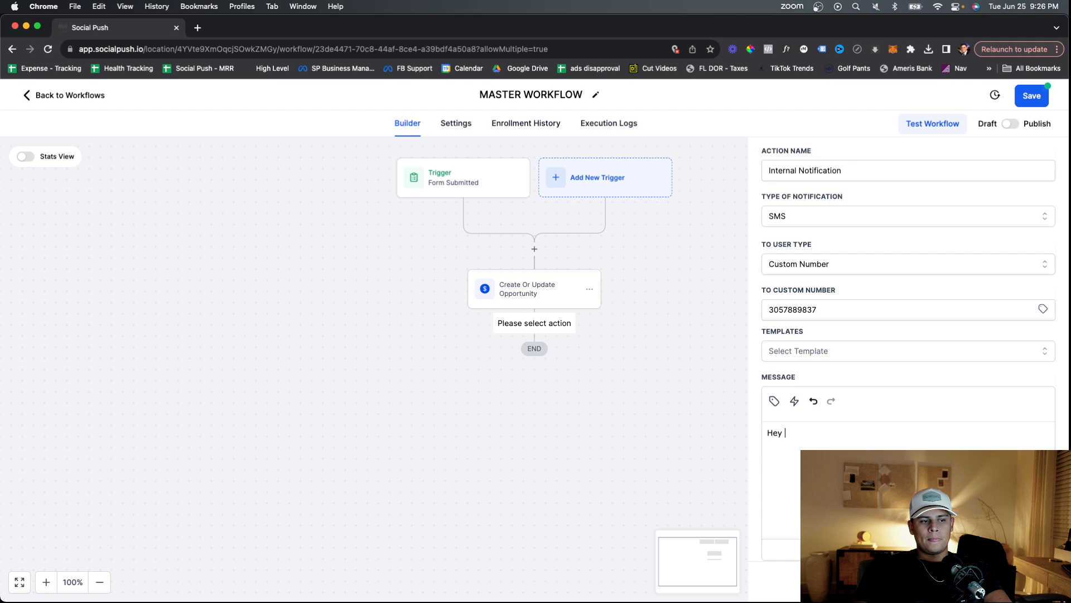
text(you just got a new P)
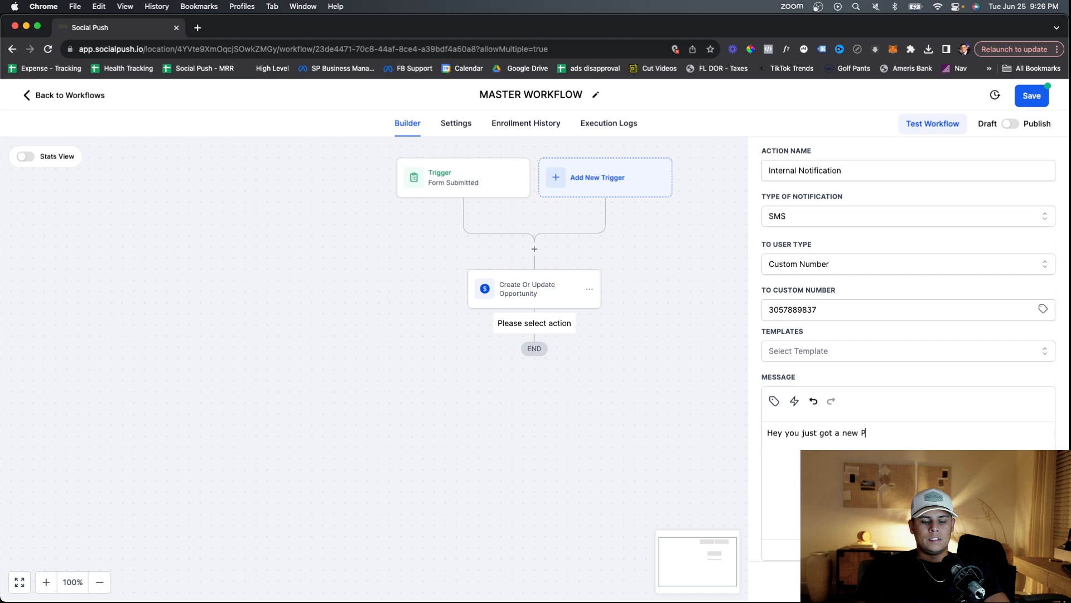
text(PC lead!)
key(Return)
key(Return)
text(Name )
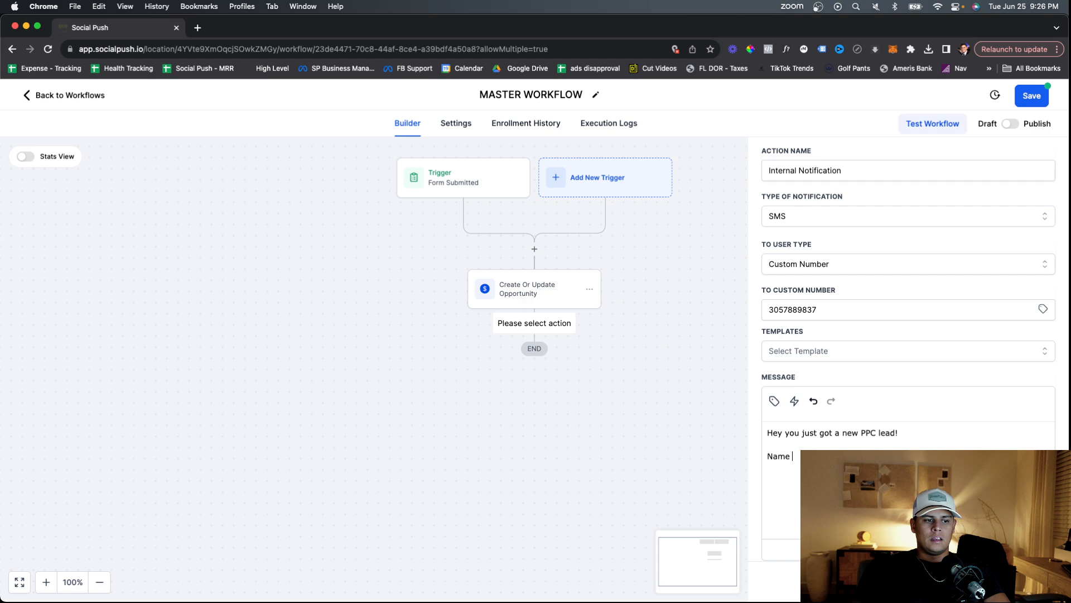
text(:)
key(Return)
text(Email:)
key(Return)
text(P)
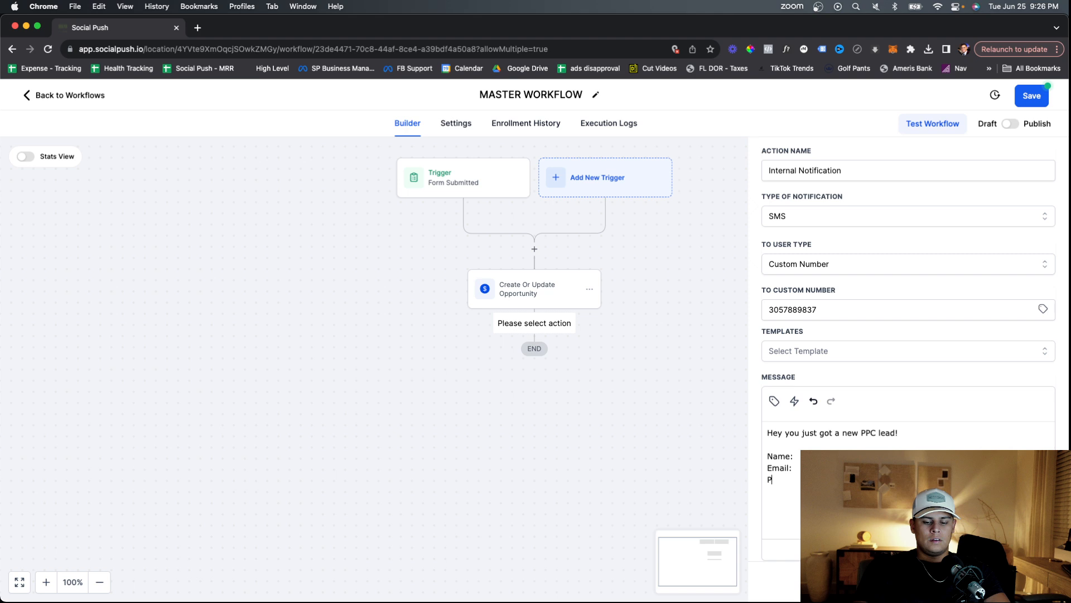
text(hone:)
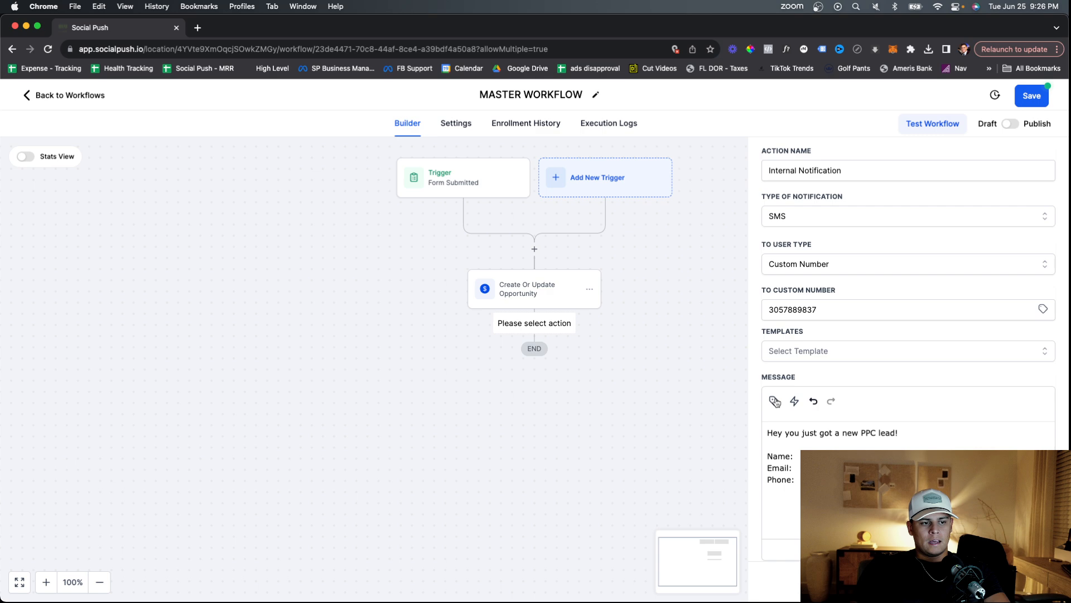
click(775, 401)
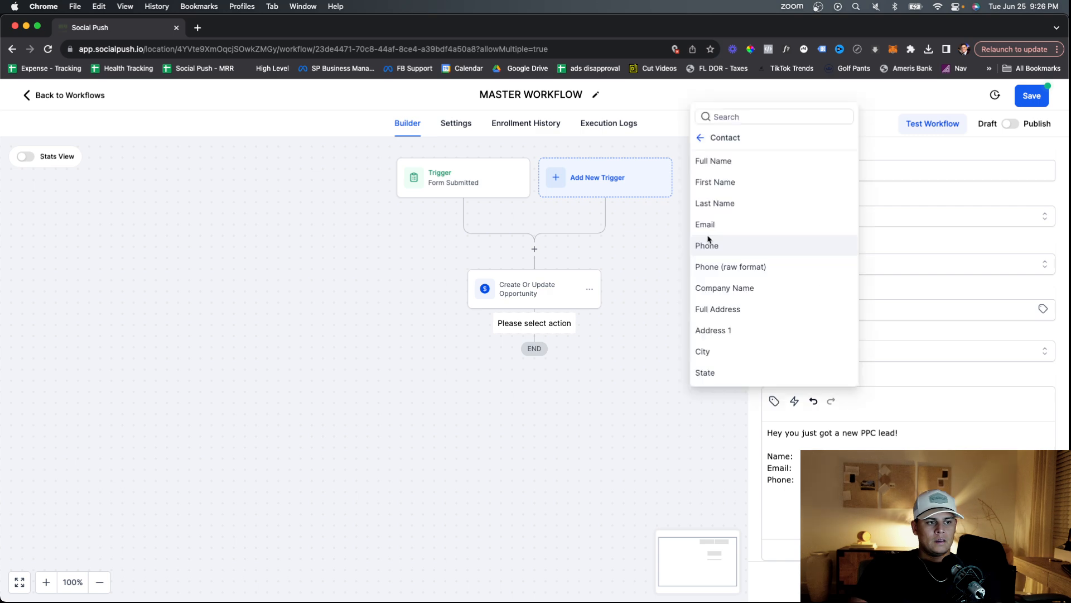
click(713, 160)
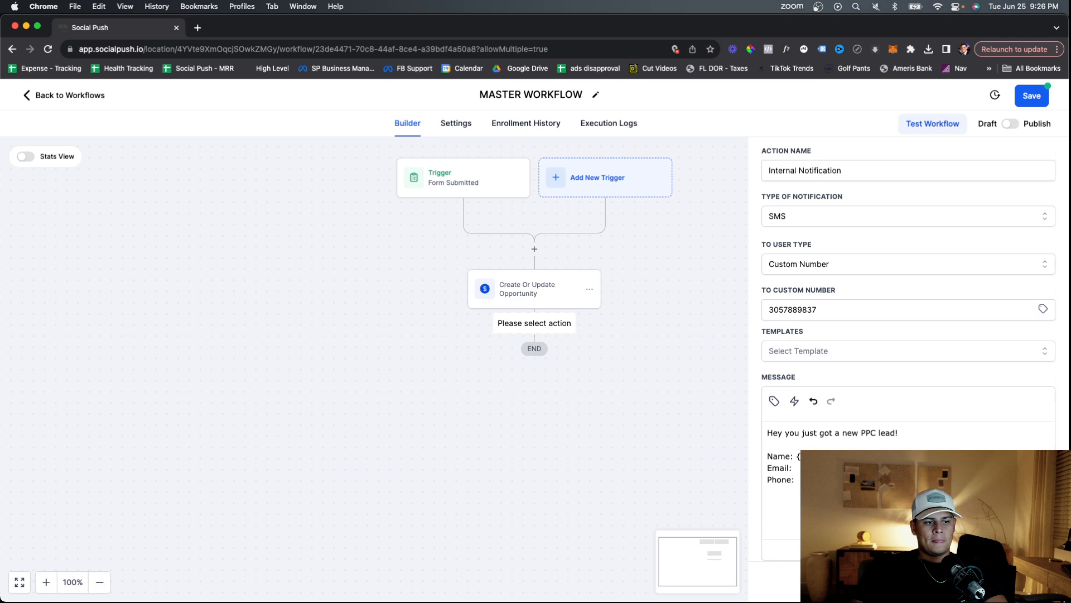
click(706, 224)
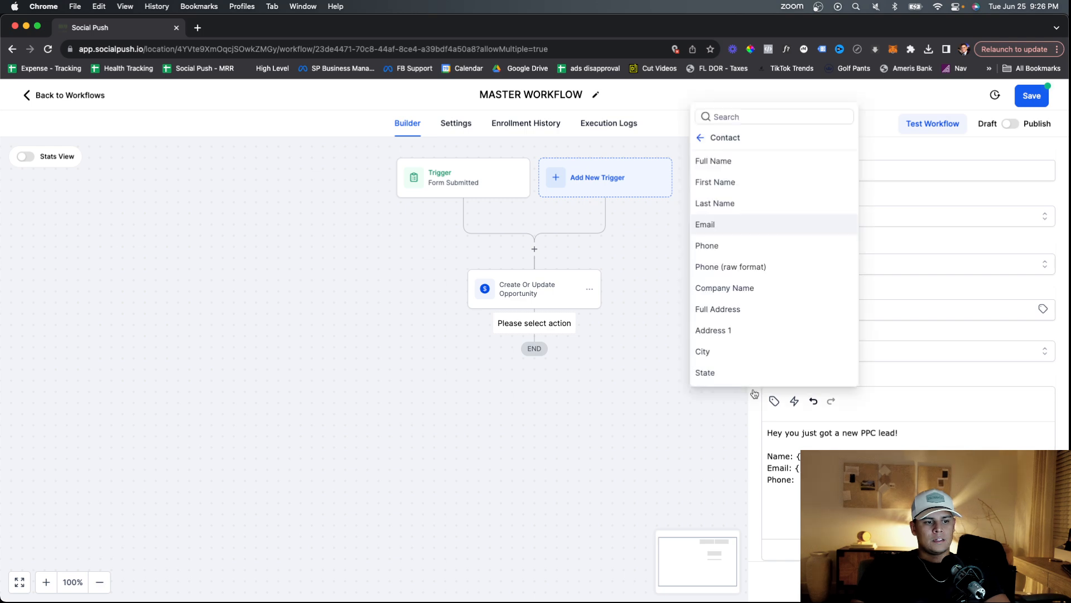
click(773, 400)
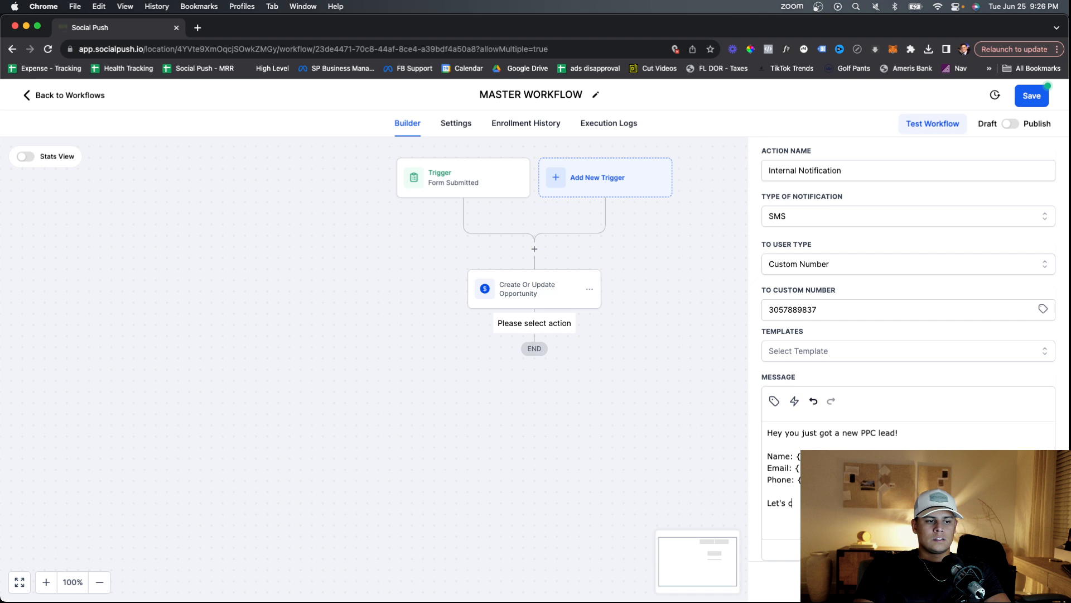
text(los)
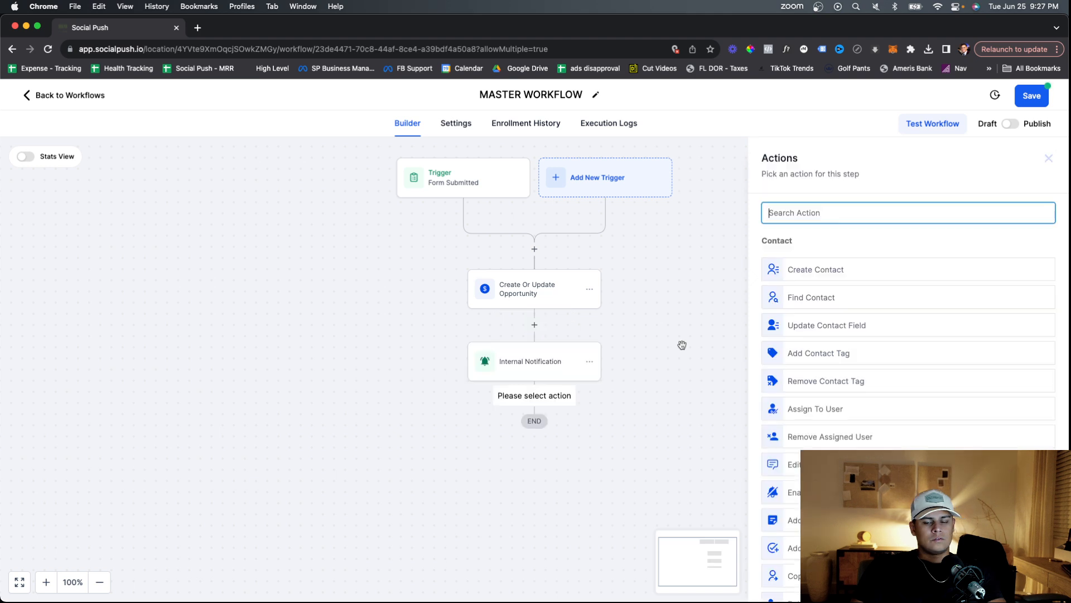
Search for the Wait action and open it, then close its settings without adding it.
text(wait)
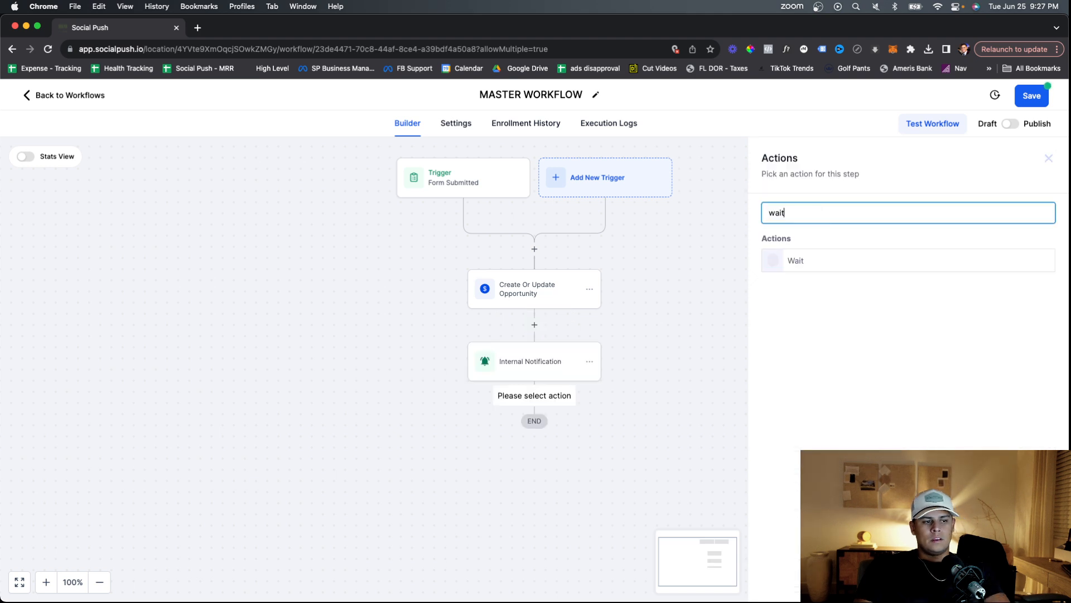
click(814, 268)
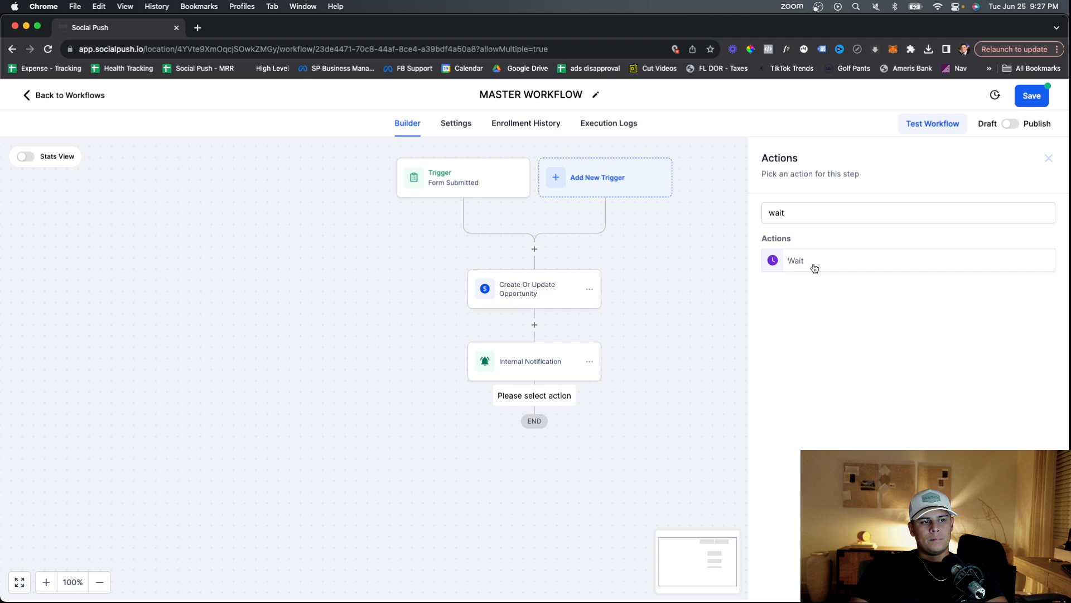
click(814, 269)
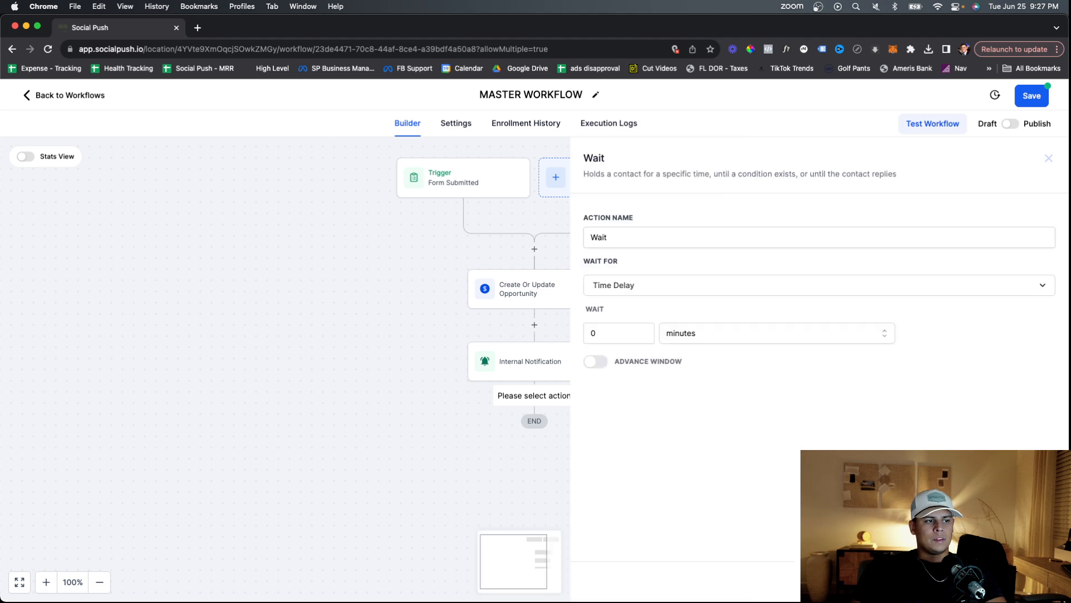
click(961, 581)
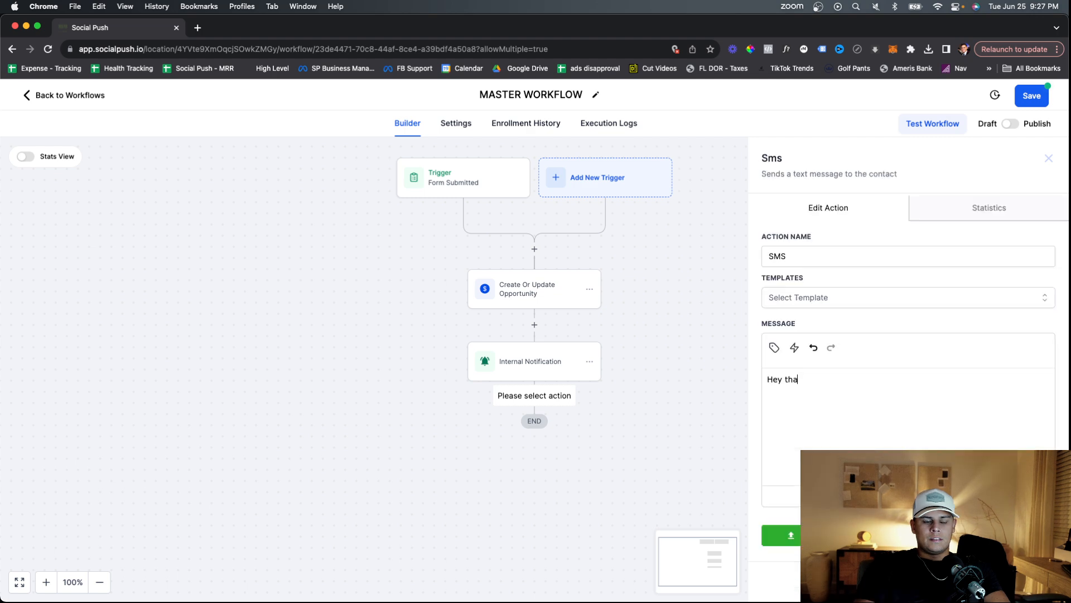
Write the SMS opening: sender introduces themselves from Social Push and mentions instant access.
text(nks for gettoing)
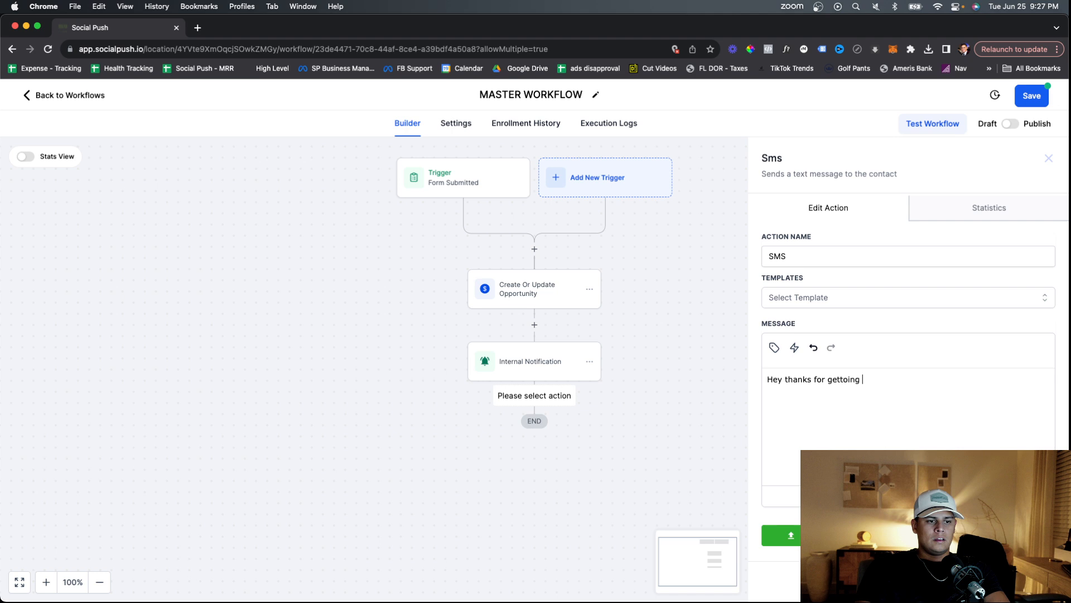
key(alt+BackSpace)
key(alt+BackSpace)
key(alt+BackSpace)
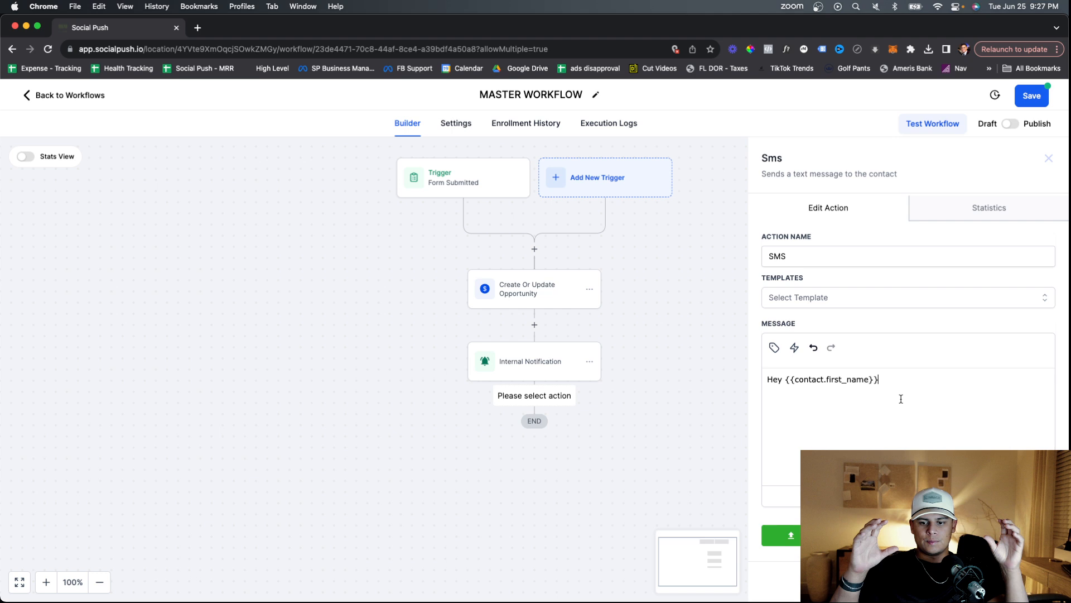
text(, this is Kristian over at Social Push)
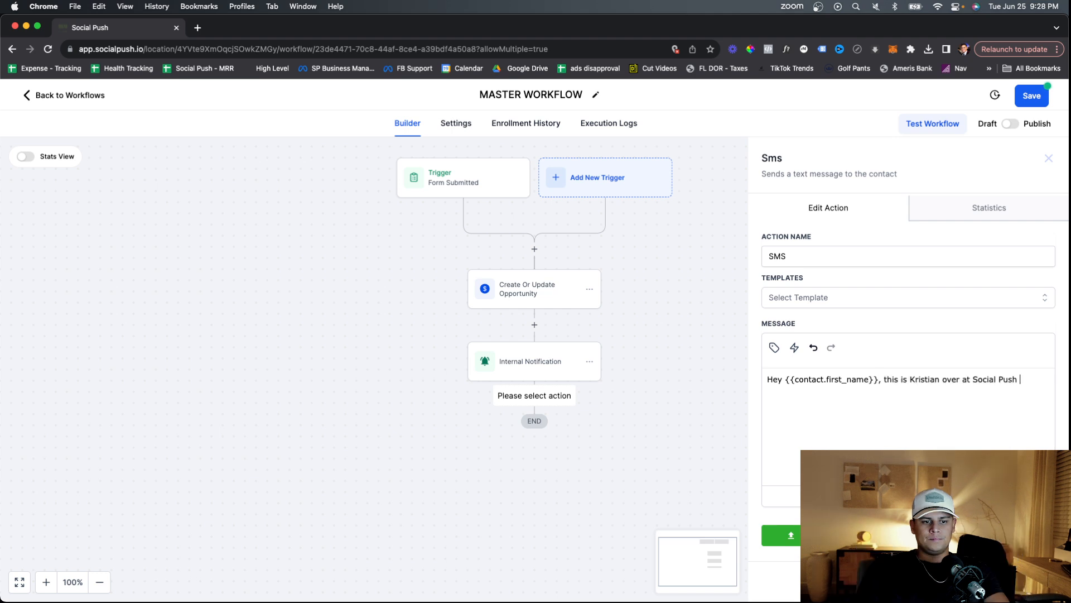
key(BackSpace)
text(.)
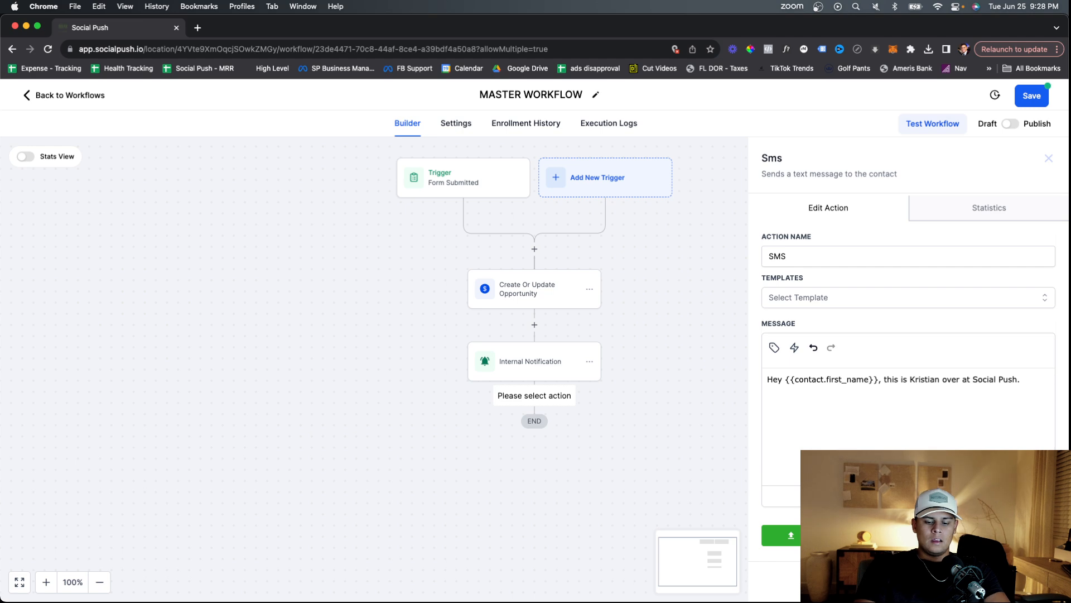
text( I just saw)
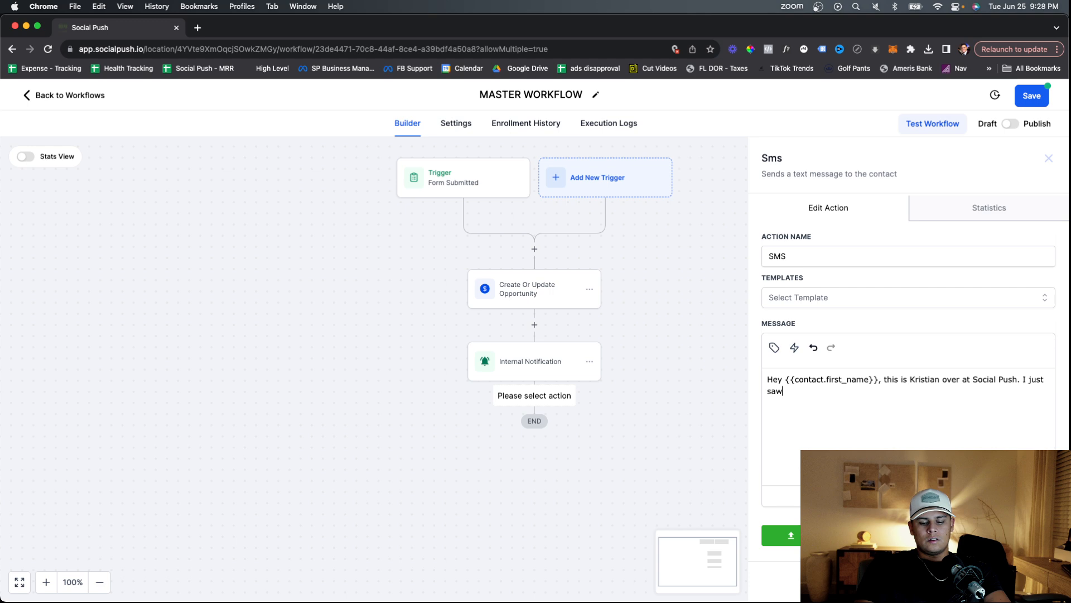
text(you submitted your infor toget in)
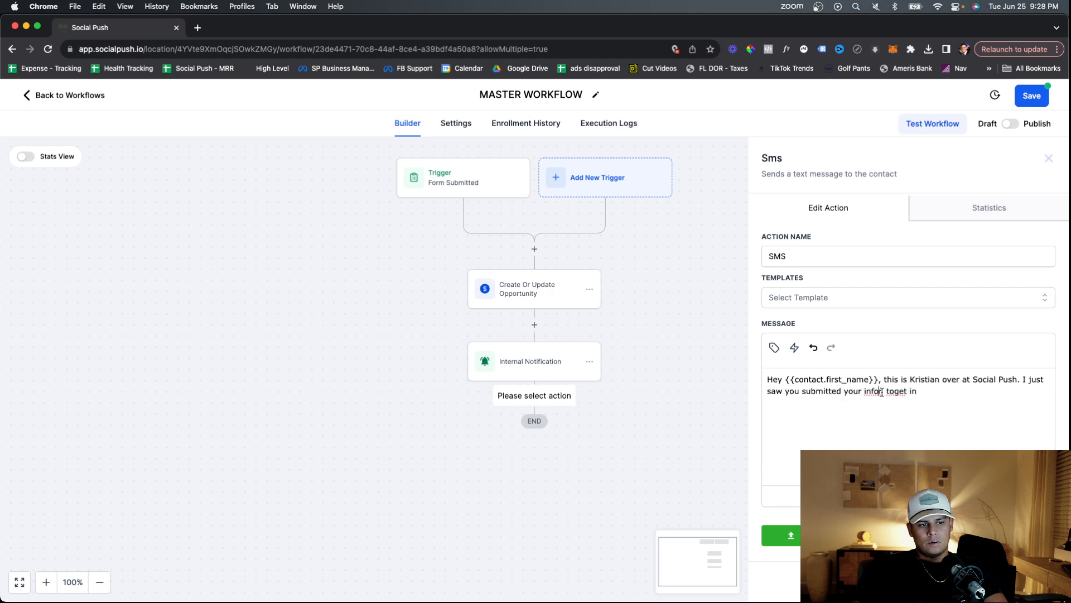
click(882, 392)
key(BackSpace)
key(Delete)
key(Delete)
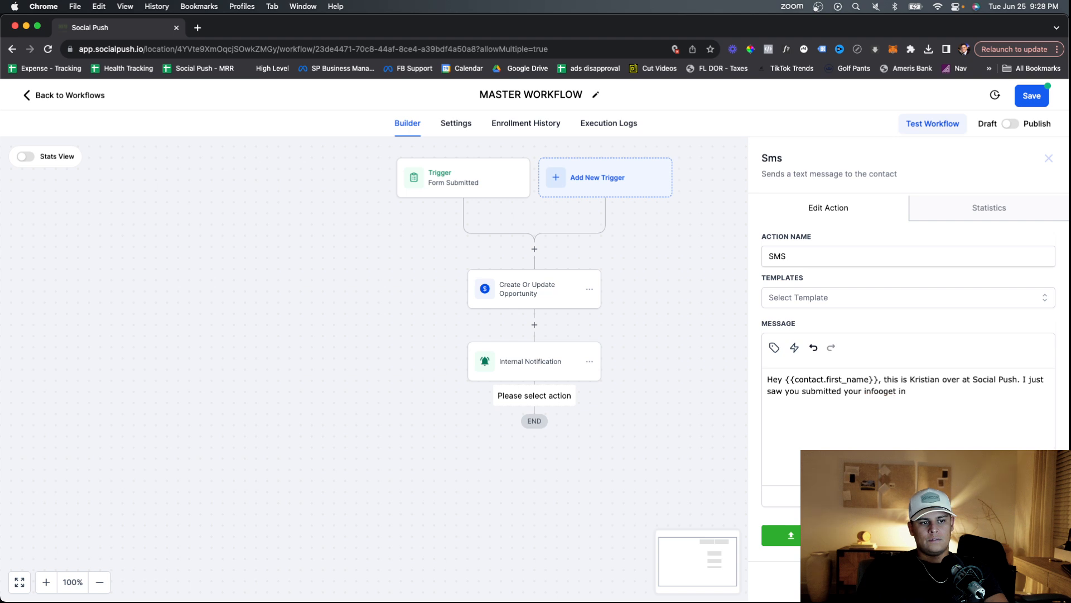
text(t)
key(Right)
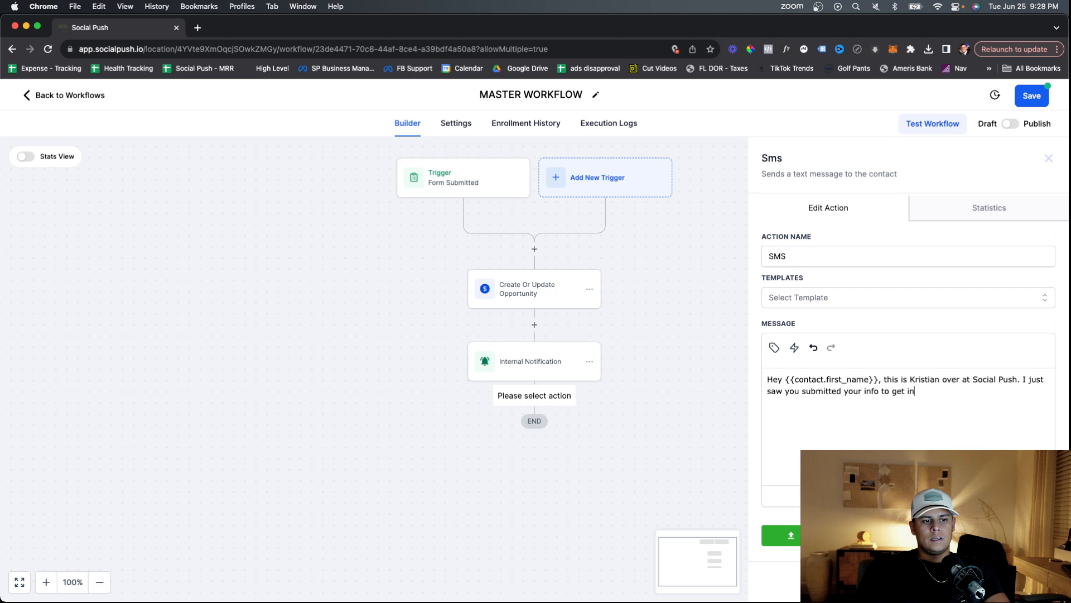
text(stant access to...)
Add a paragraph saying the access was emailed and asking the contact to confirm, then save.
key(Return)
key(Return)
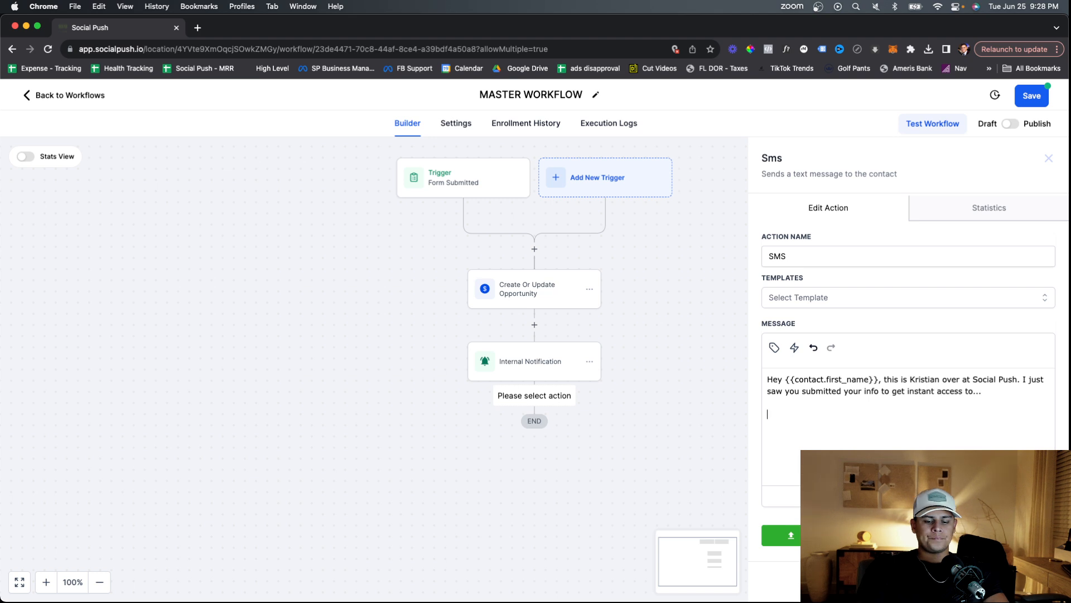
text(I just ema)
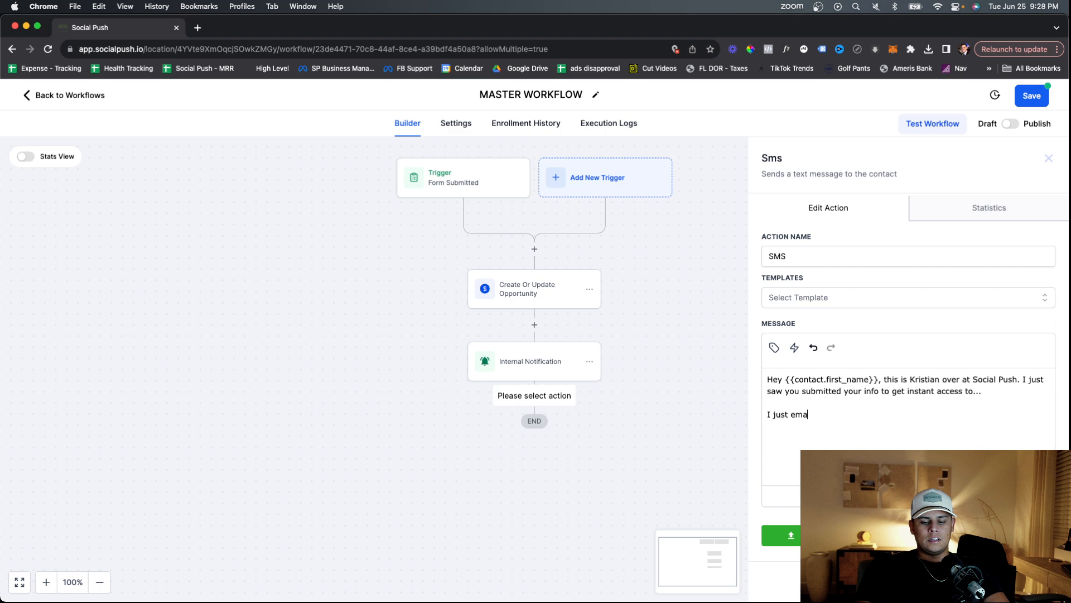
text(iled you over. thea)
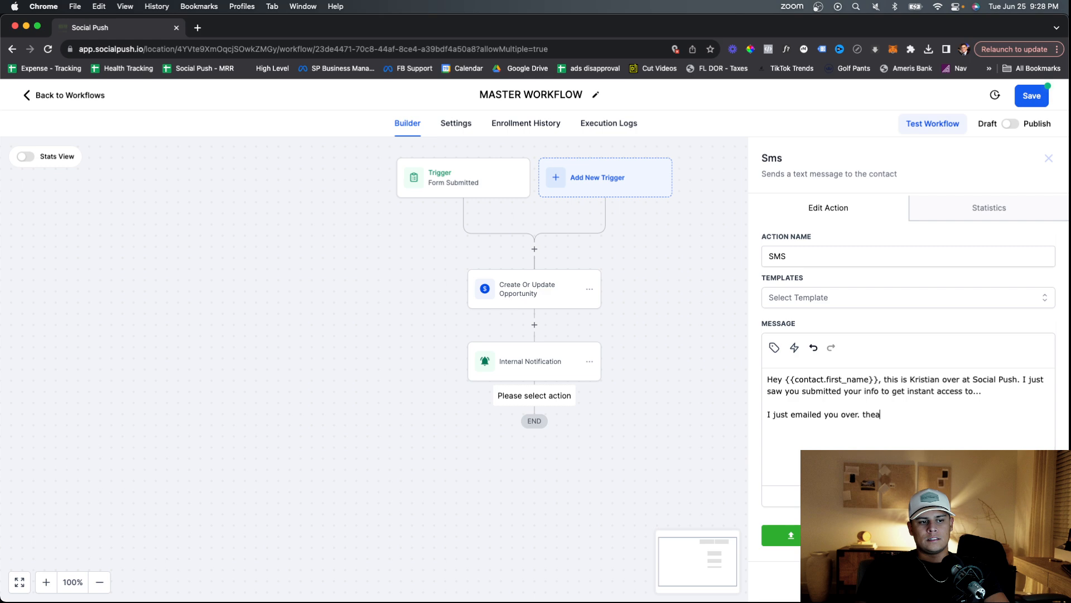
key(BackSpace)
key(BackSpace)
key(BackSpace)
key(BackSpace)
key(BackSpace)
key(BackSpace)
text(the access can you let me know)
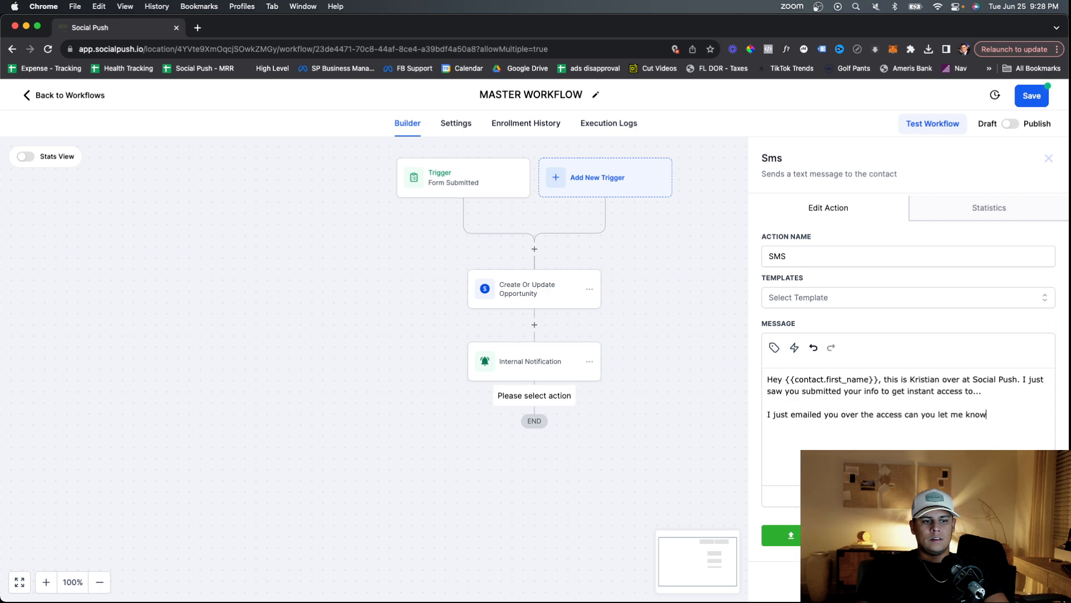
text( if you got it! )
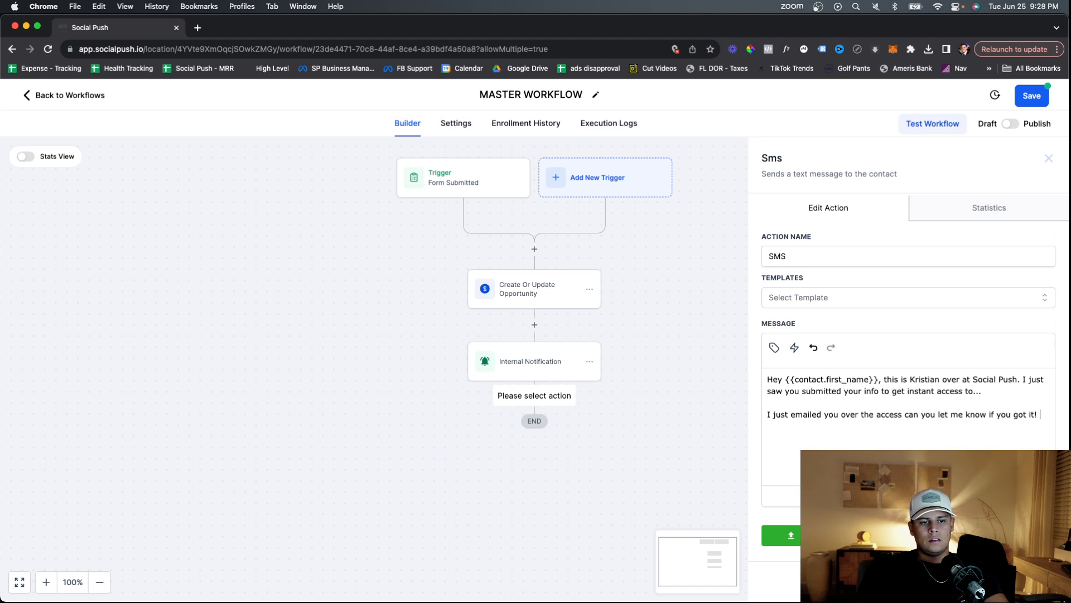
text(Thanks)
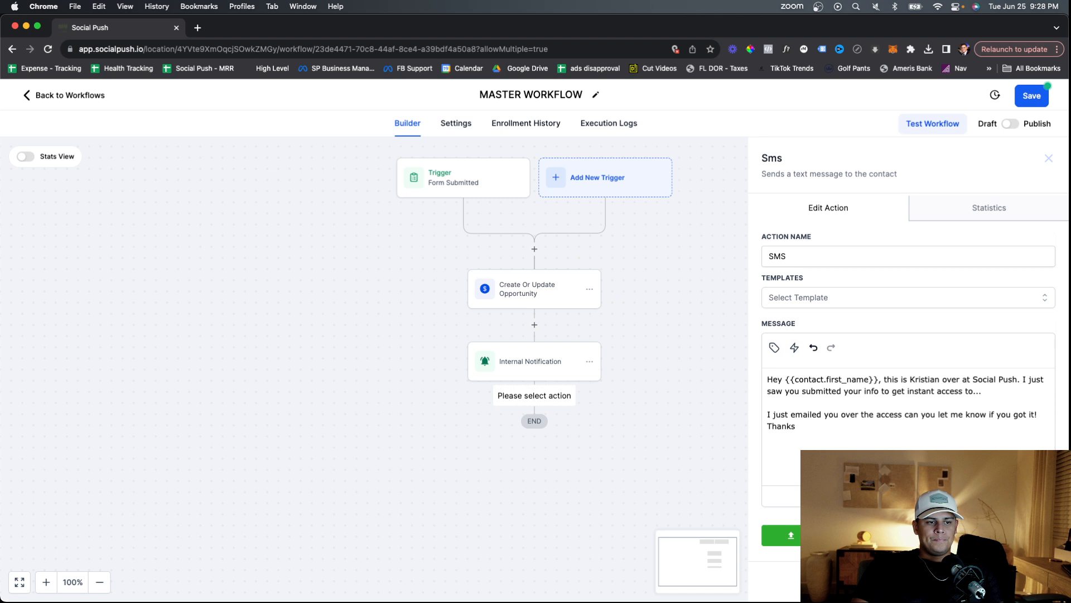
click(536, 398)
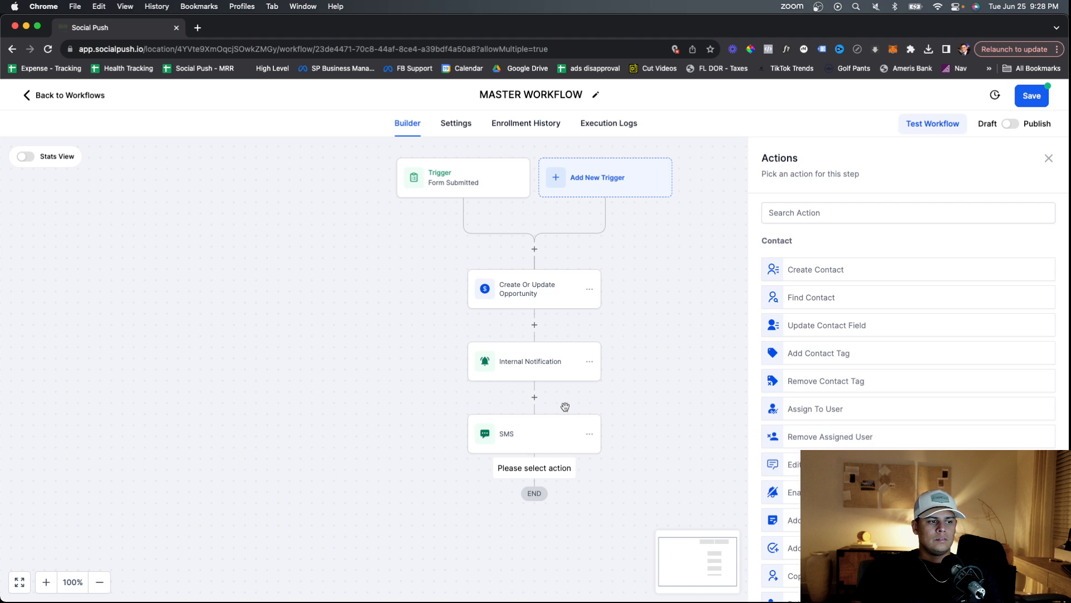
Insert an Email step before the SMS, set its sender, and start the body 'Here is your access'.
click(535, 397)
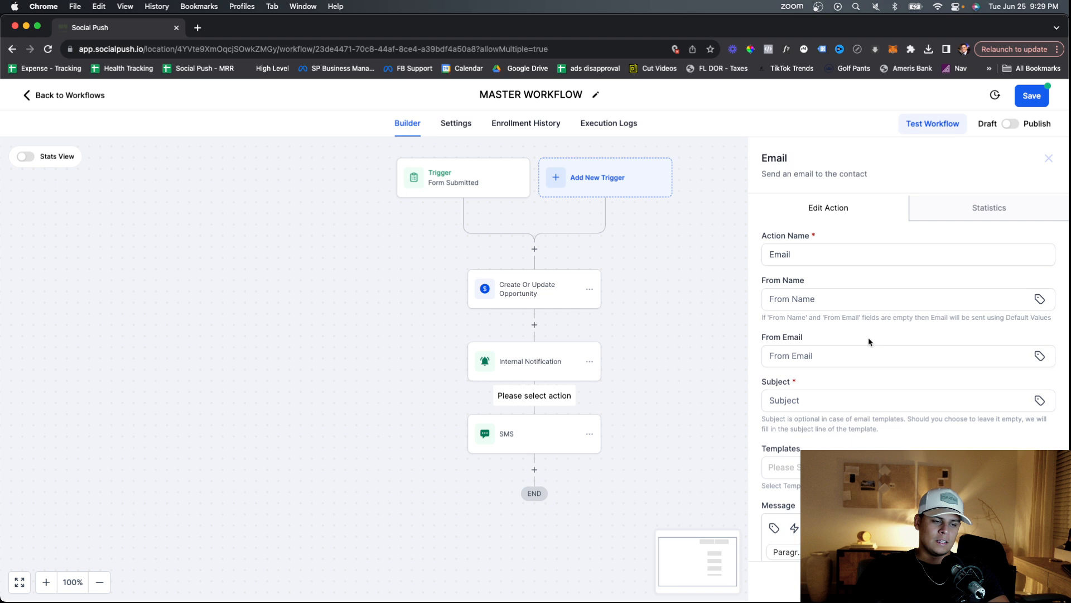
scroll(842, 312, down, 1)
click(819, 279)
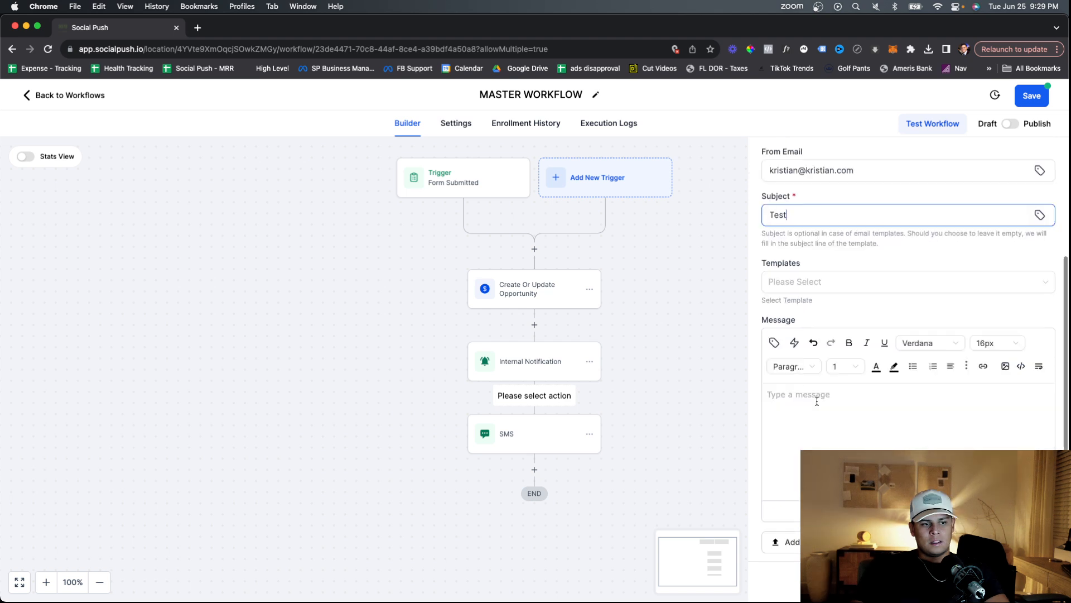
click(817, 401)
text(He)
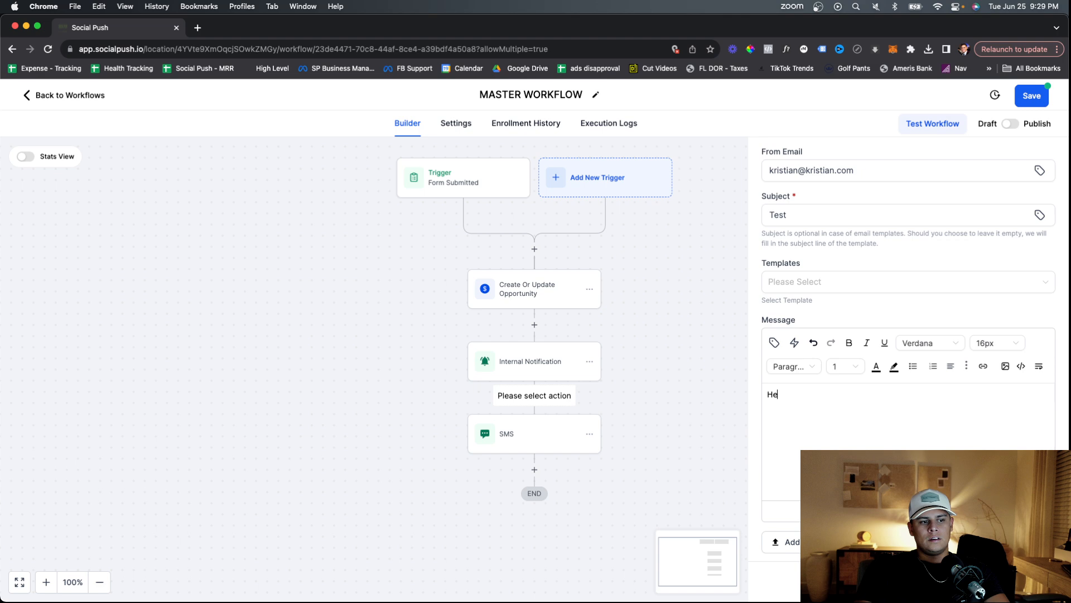
text(re is your access)
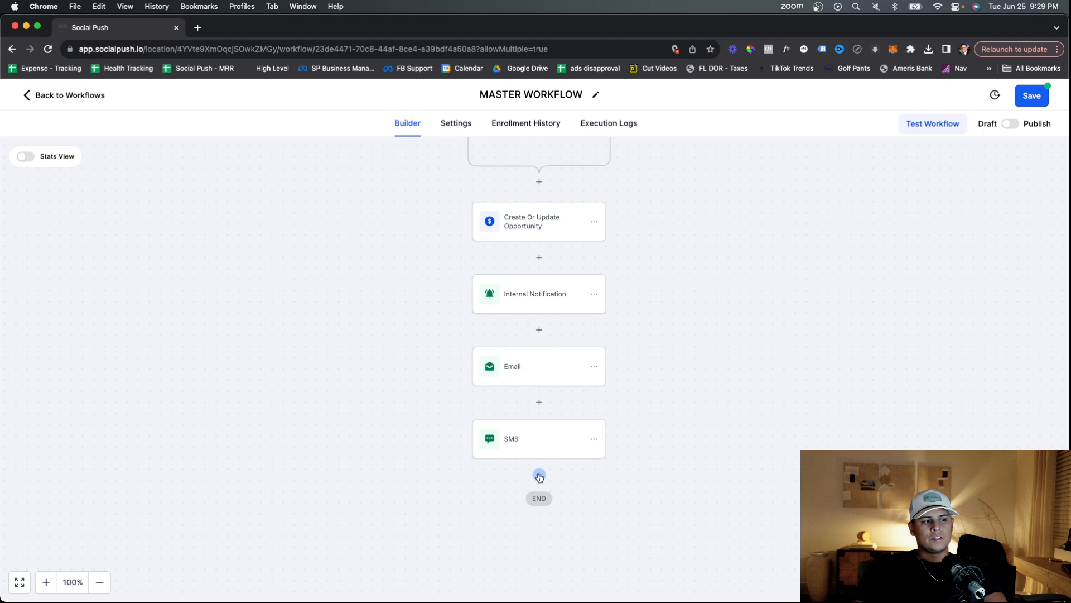
Cancel the extra step below the SMS and save the Wait between Email and SMS.
click(539, 476)
text(wait)
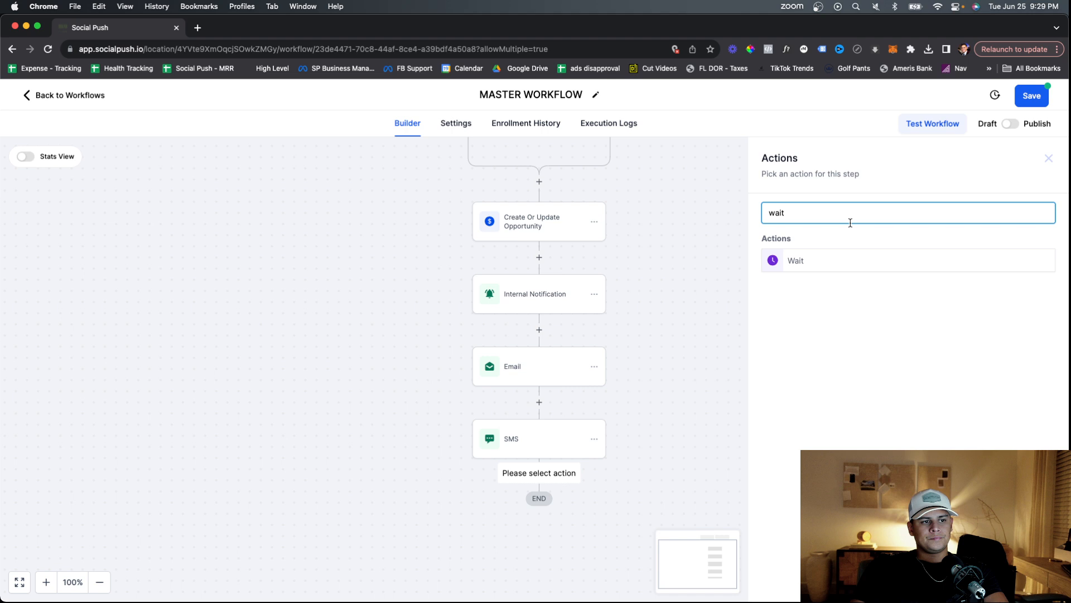
click(585, 333)
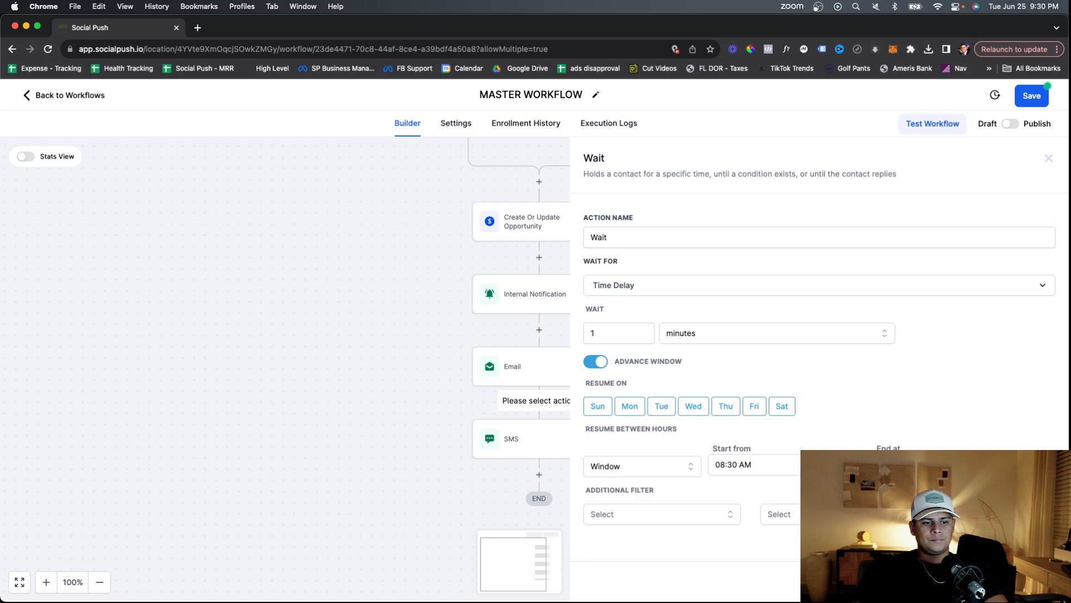
click(1021, 581)
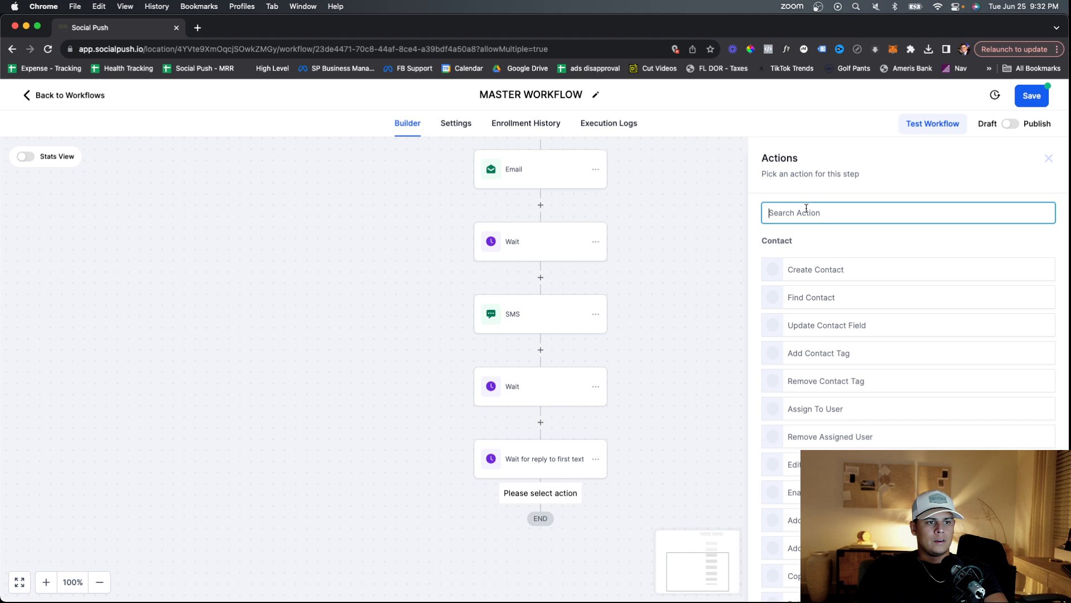
Search actions for 'if' and select the If / Else branching action.
text(if)
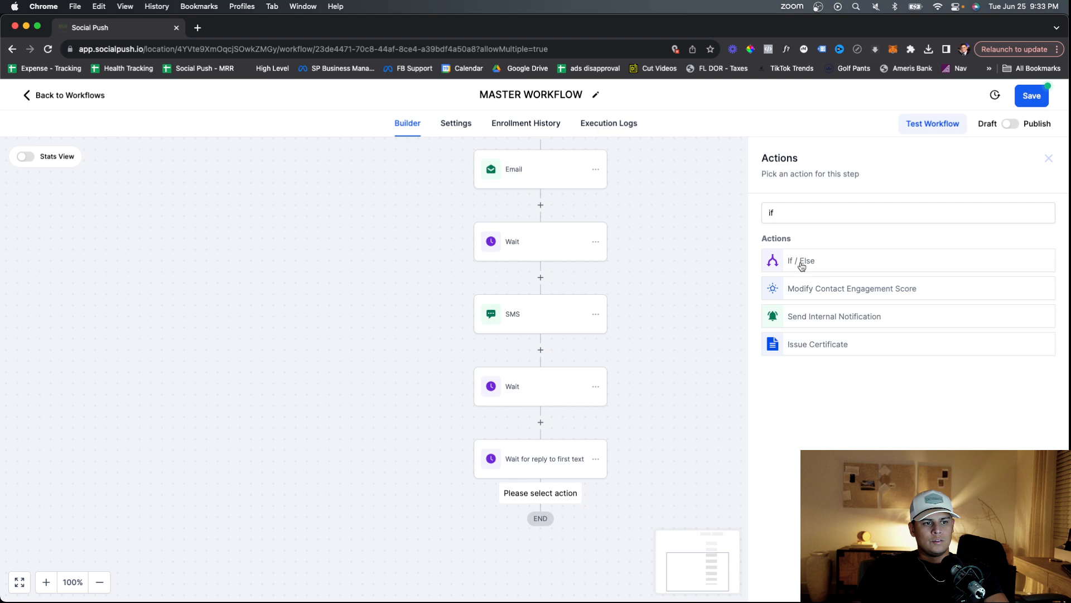
click(801, 266)
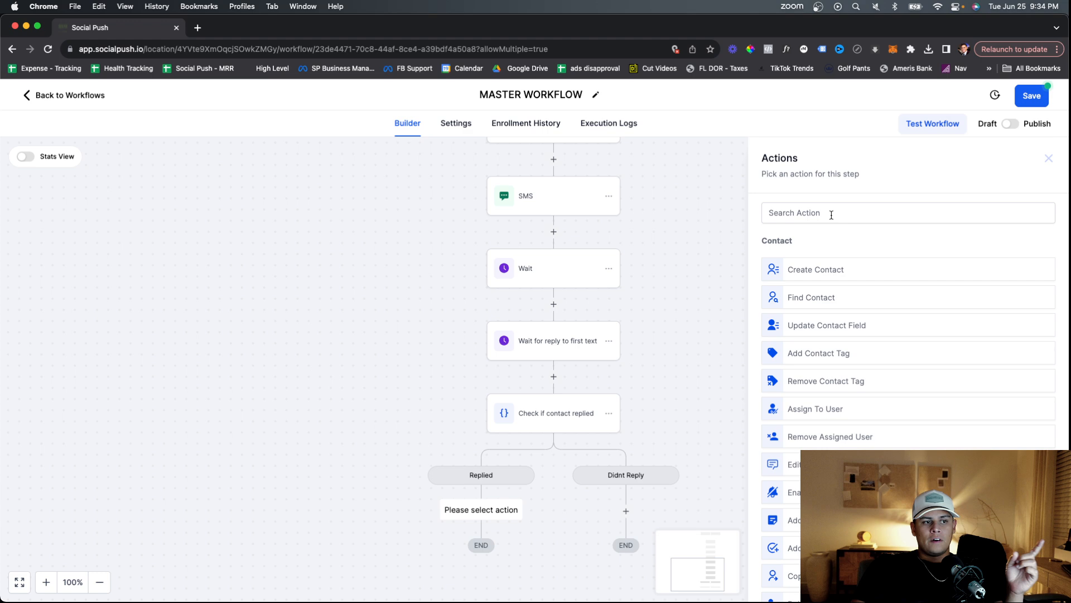
Filter the actions list by 'not' to find Send Internal Notification.
click(832, 215)
text(not)
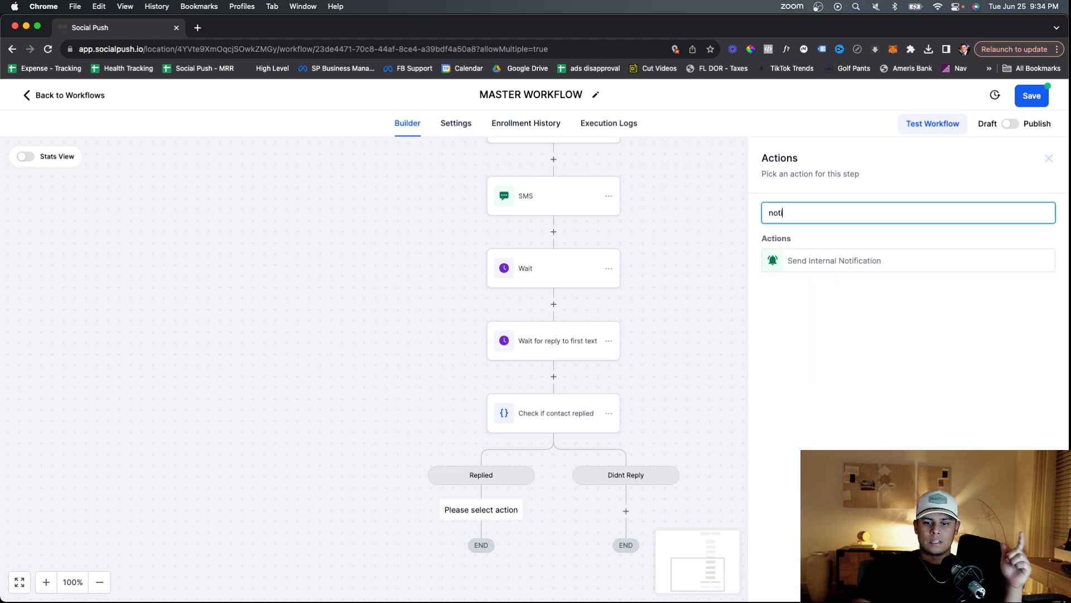